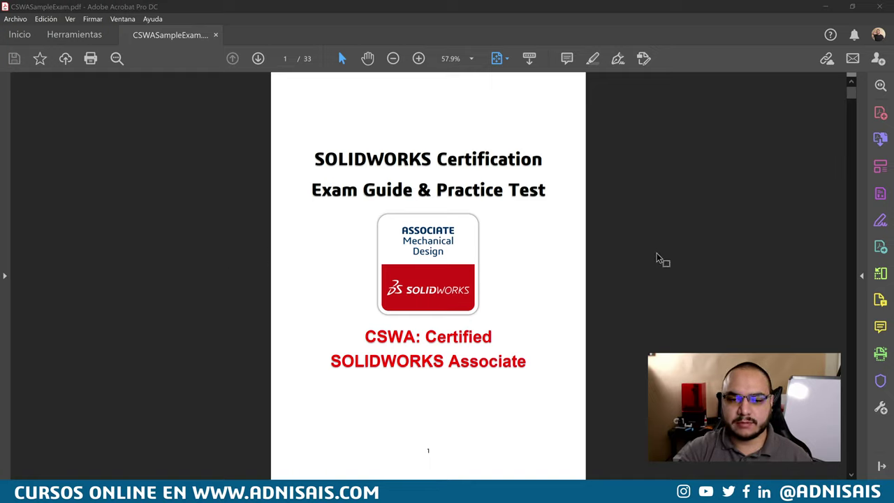
Scroll the exam guide PDF from the cover to page 16, Part 1 Test Questions
scroll(657, 258, "down", 1)
scroll(657, 259, "down", 1)
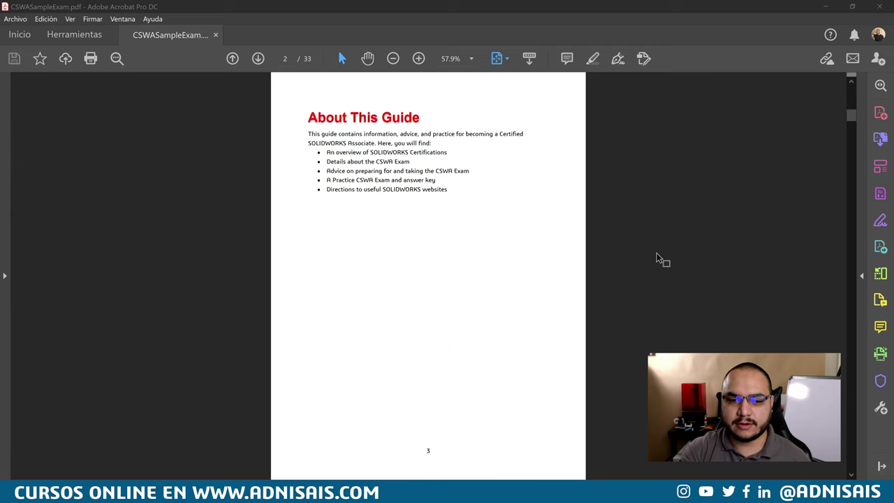
scroll(656, 259, "down", 1)
scroll(657, 259, "down", 1)
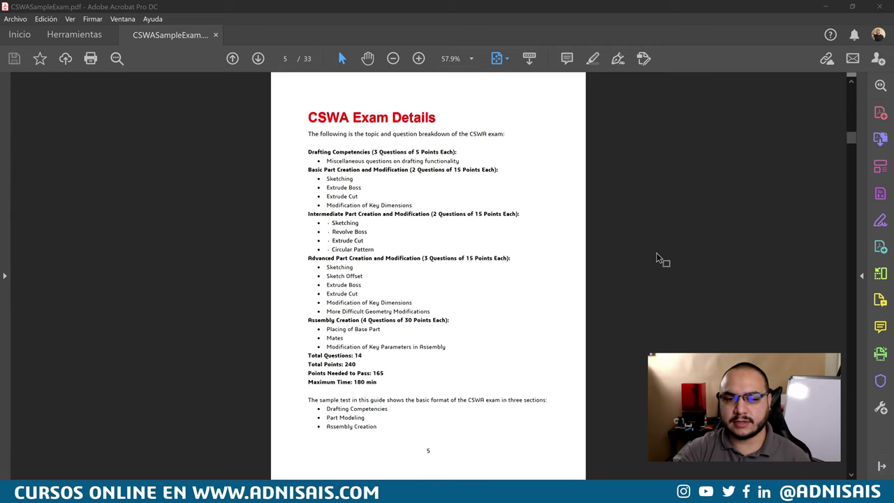
scroll(657, 259, "down", 1)
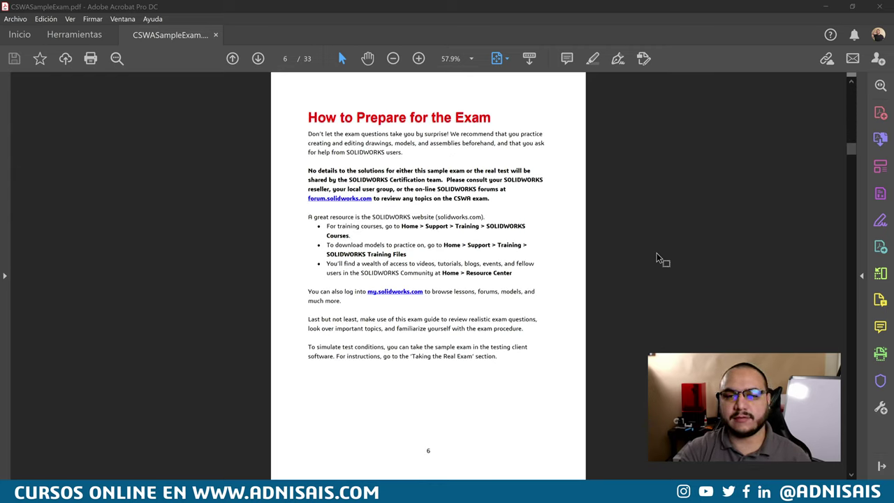
scroll(657, 259, "down", 1)
scroll(656, 259, "down", 1)
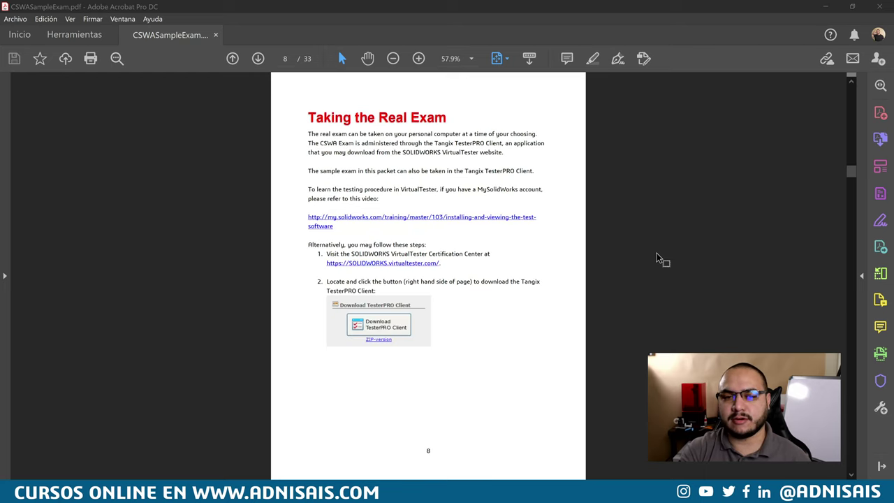
scroll(657, 258, "up", 1)
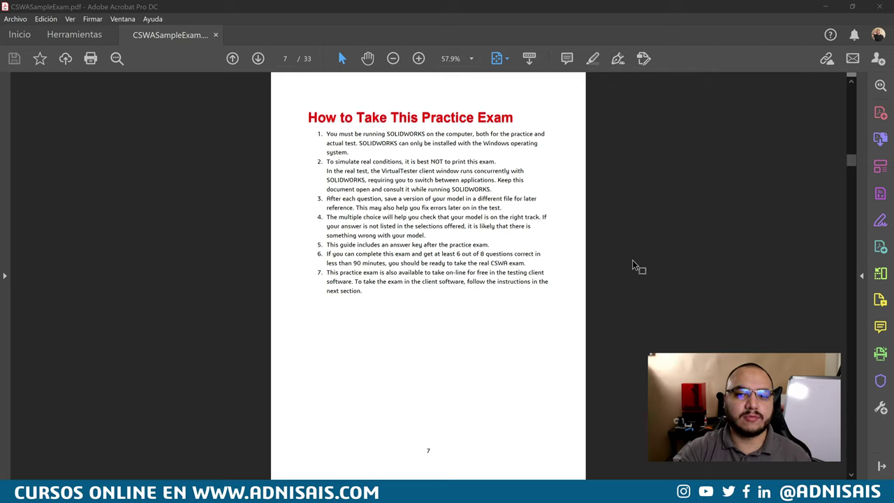
scroll(633, 266, "down", 2)
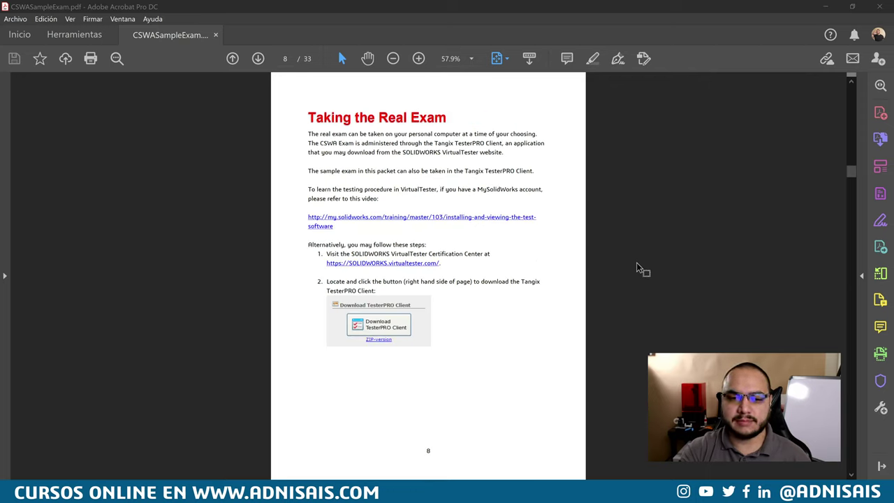
scroll(639, 266, "down", 2)
scroll(649, 263, "down", 2)
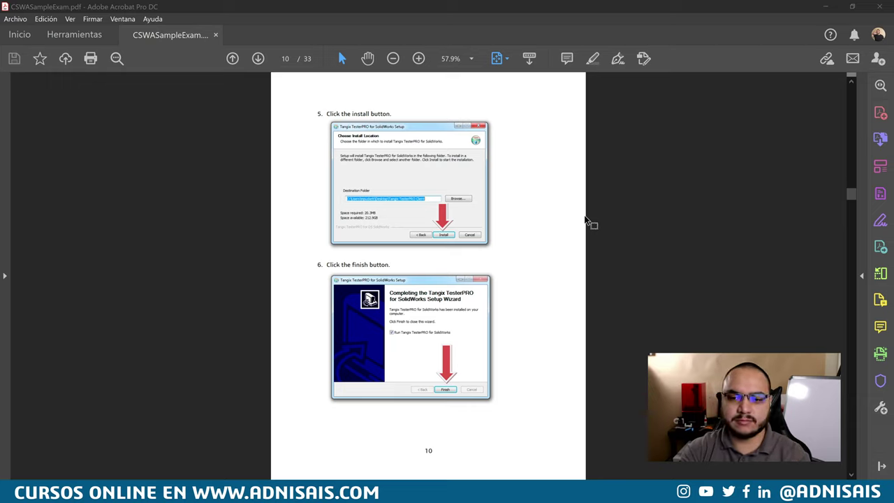
scroll(587, 221, "down", 2)
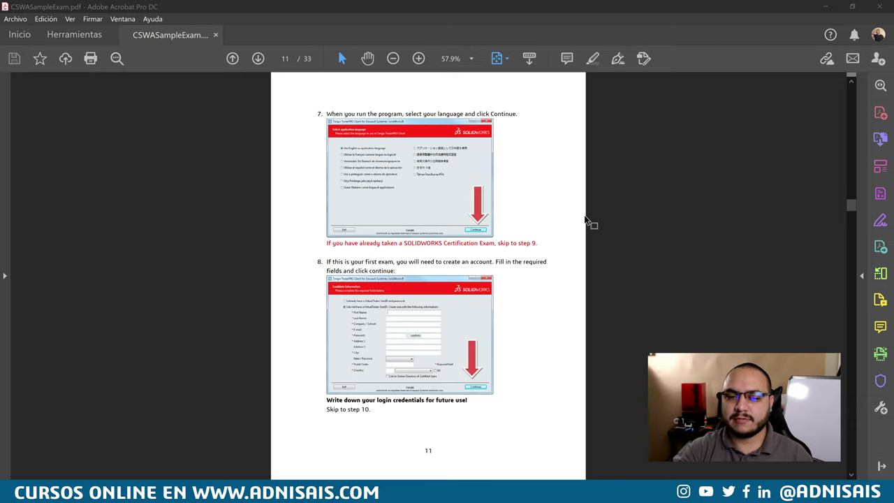
scroll(586, 220, "down", 2)
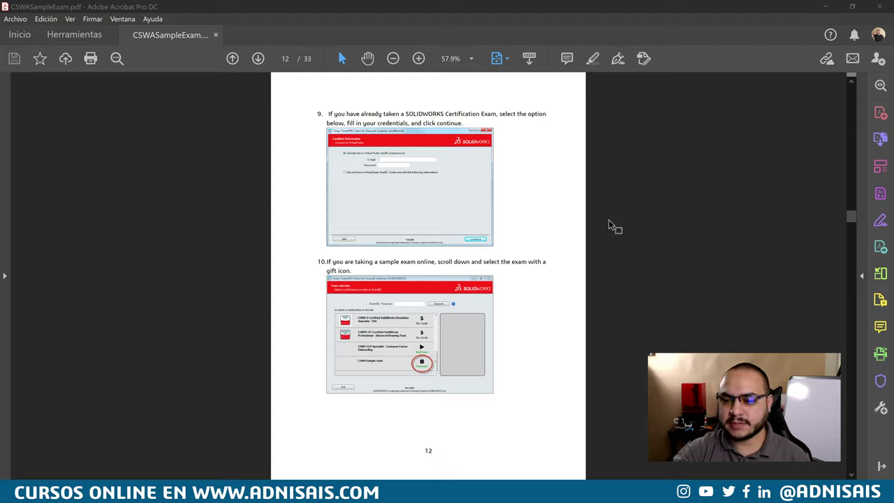
scroll(624, 213, "down", 2)
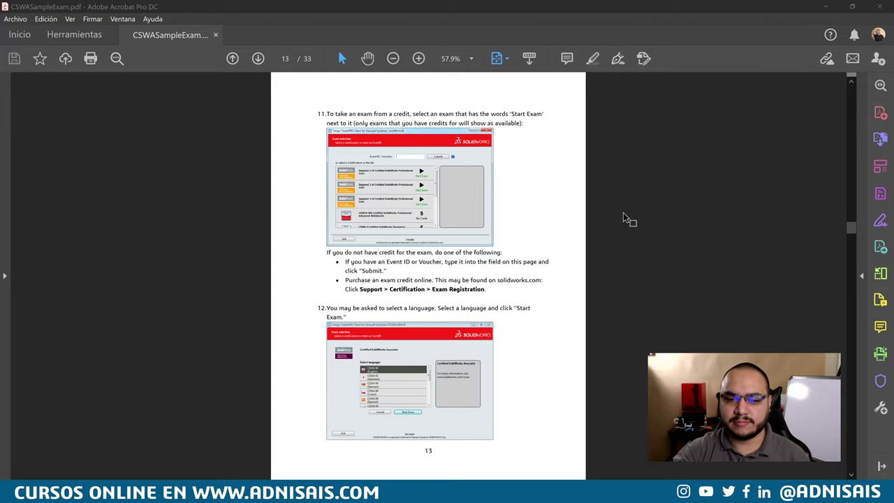
scroll(623, 218, "down", 2)
scroll(623, 218, "down", 2)
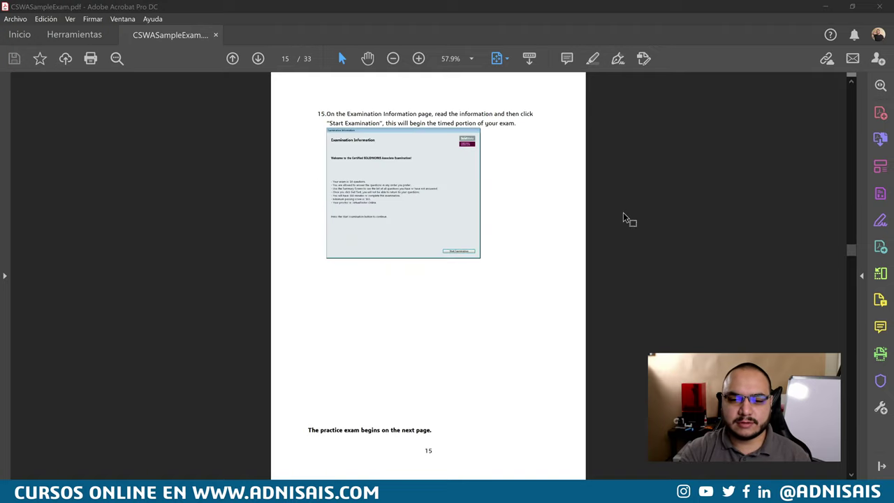
scroll(626, 219, "down", 2)
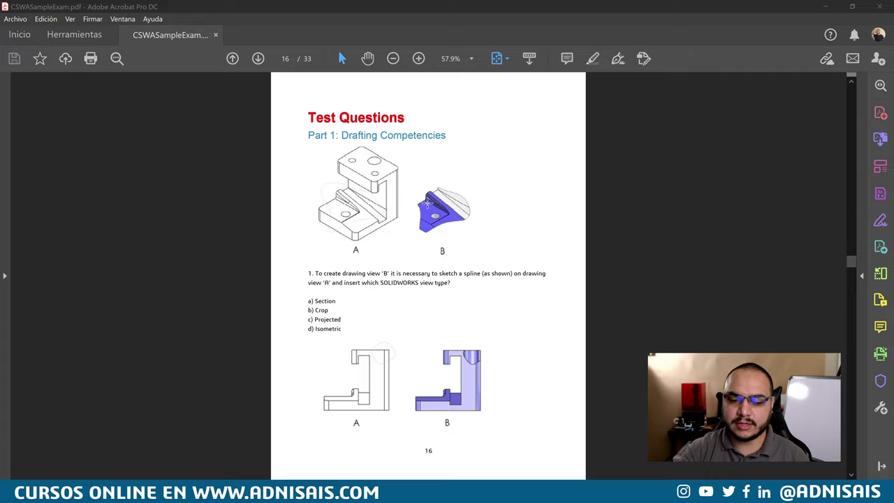
Scroll past question 2 on page 17 to page 18's tool block drawings for questions 3–4
scroll(392, 353, "down", 1)
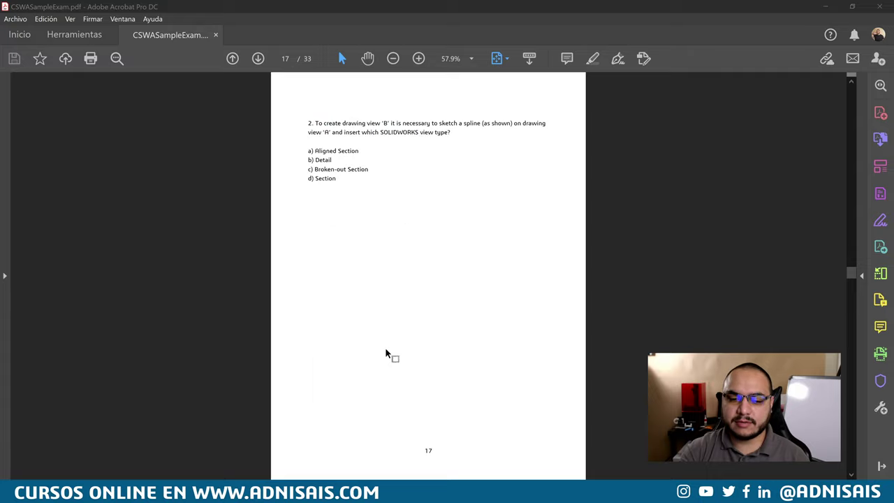
scroll(402, 349, "up", 1)
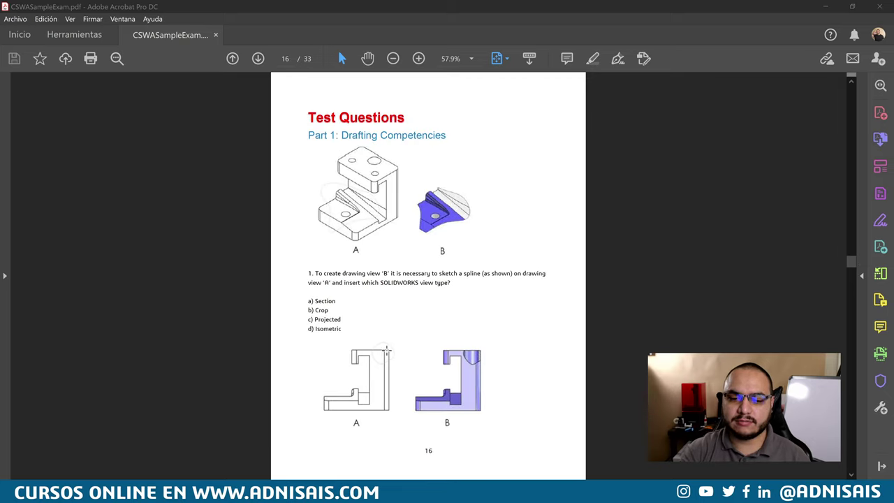
scroll(414, 341, "down", 1)
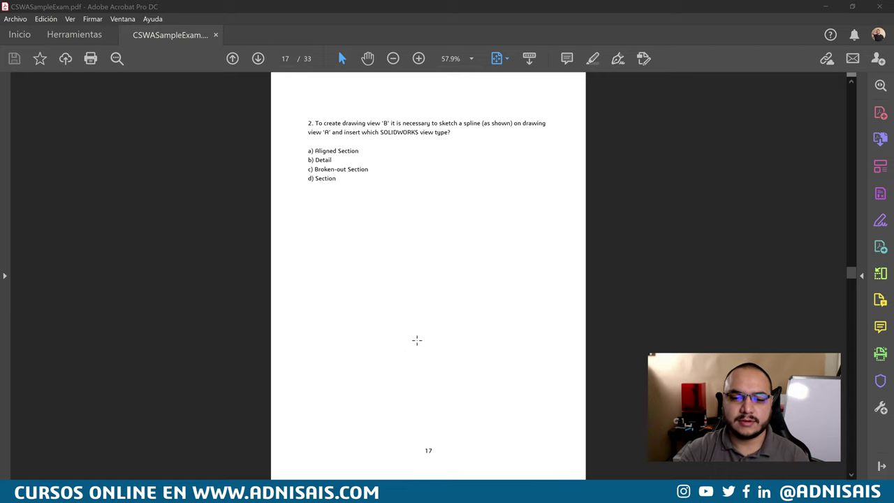
scroll(337, 126, "down", 1)
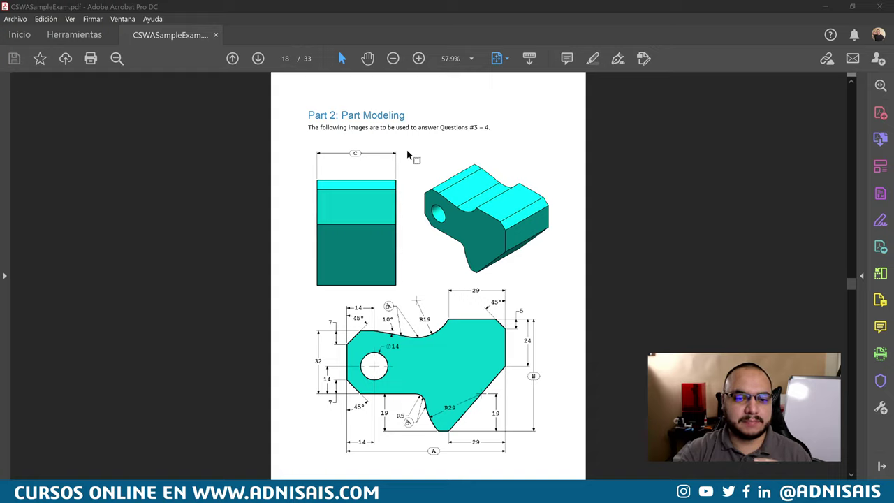
scroll(416, 154, "down", 1)
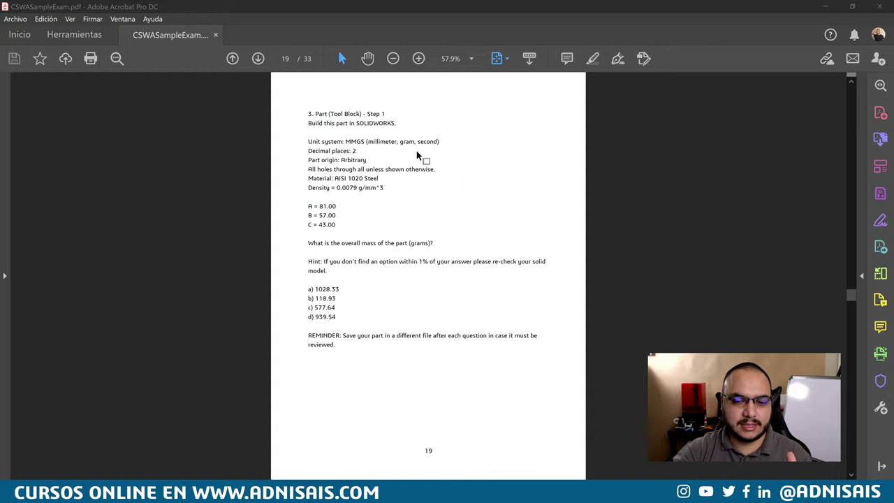
scroll(416, 154, "down", 1)
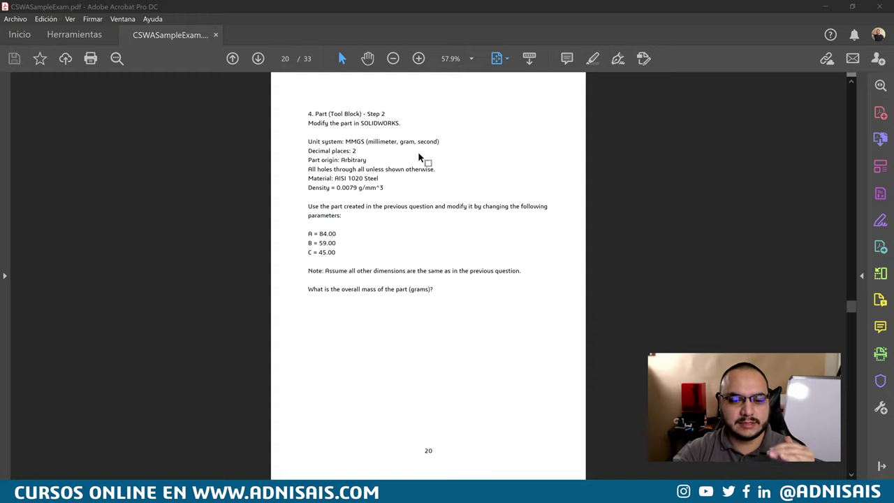
scroll(420, 157, "down", 1)
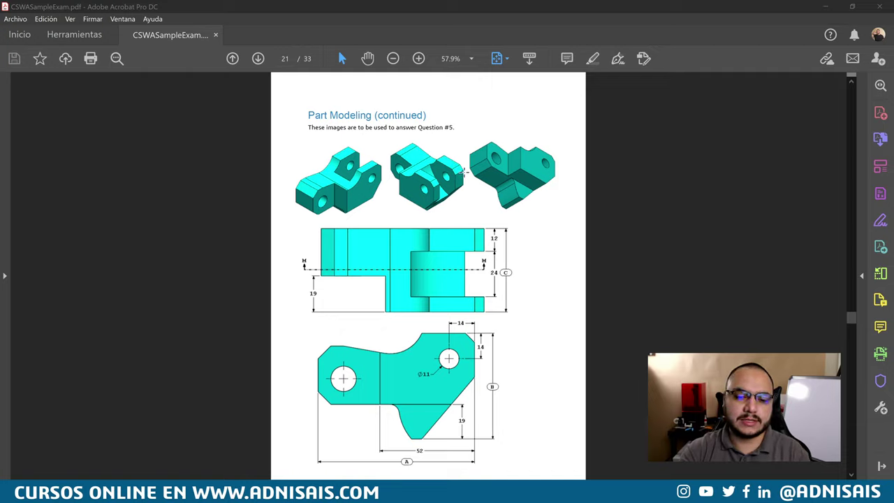
scroll(467, 170, "up", 1)
scroll(469, 168, "up", 1)
scroll(473, 167, "up", 1)
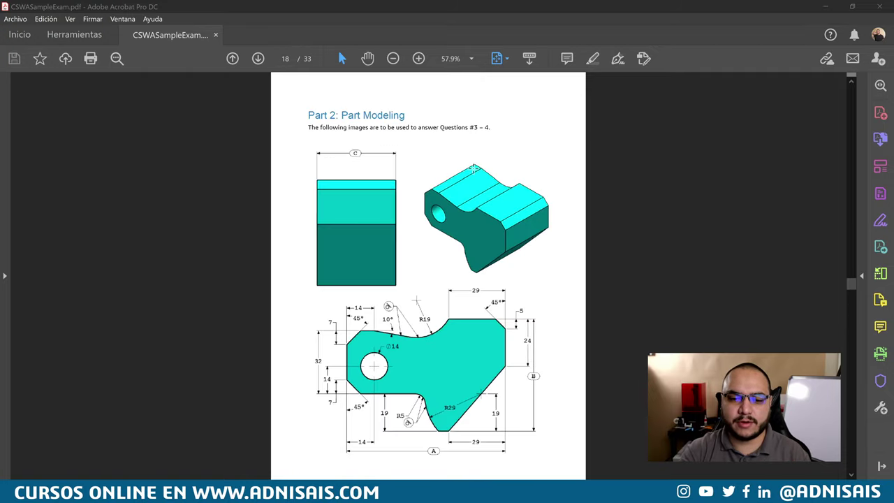
scroll(473, 168, "up", 1)
scroll(475, 171, "down", 1)
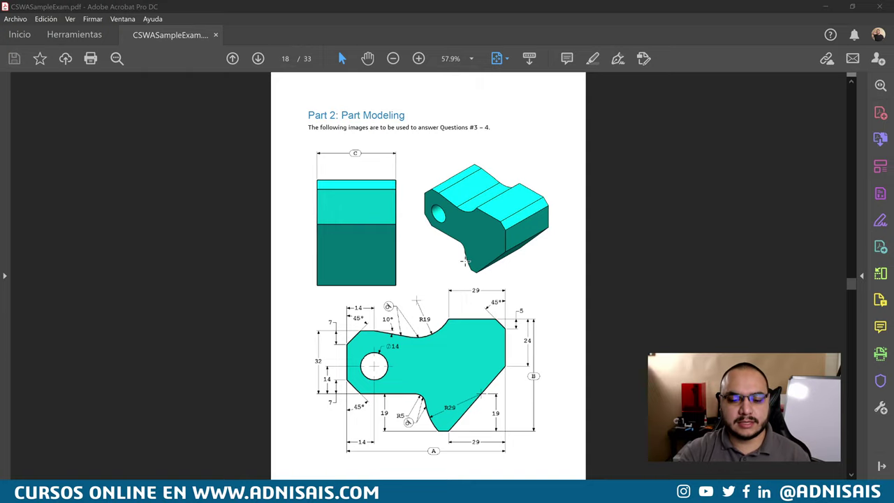
scroll(462, 257, "up", 1, "ctrl")
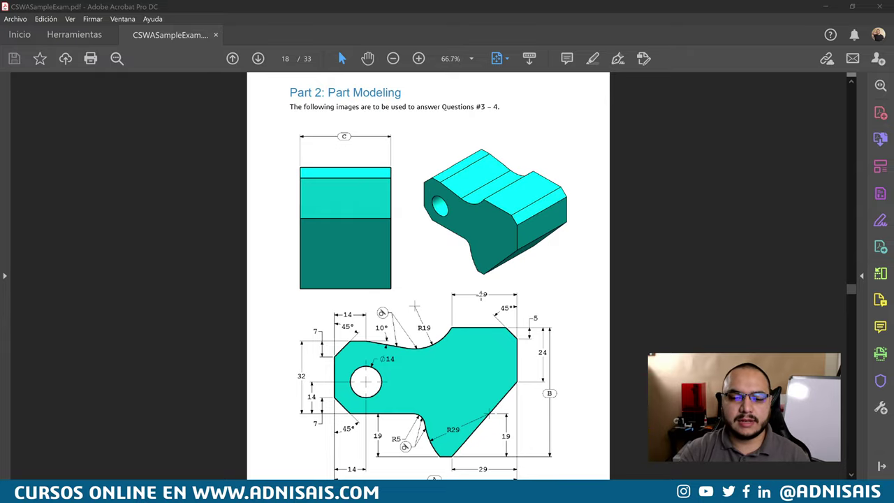
Zoom in to study the tool block profile dimensions, then zoom back out
scroll(555, 327, "up", 1, "ctrl")
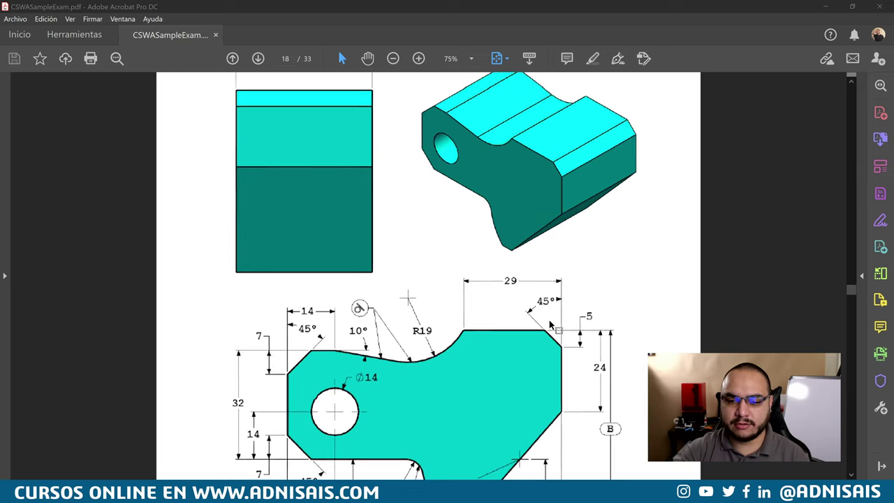
scroll(551, 325, "up", 2, "ctrl")
scroll(567, 318, "down", 2)
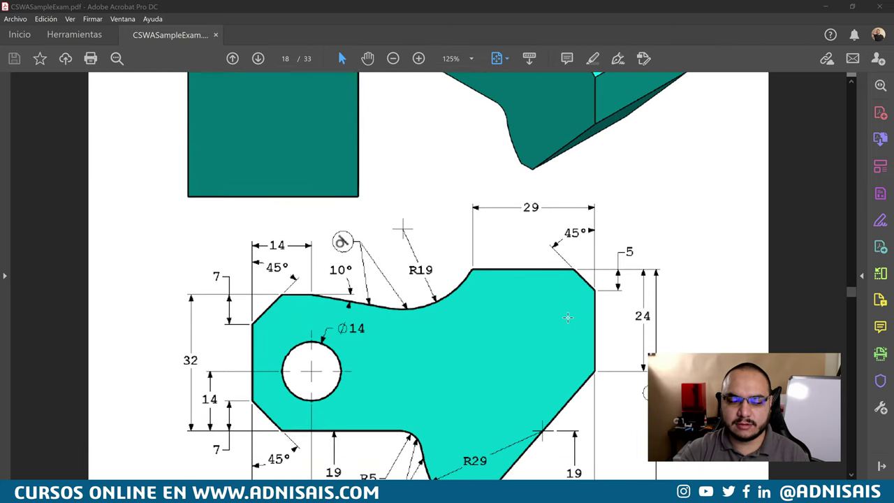
scroll(567, 318, "down", 3)
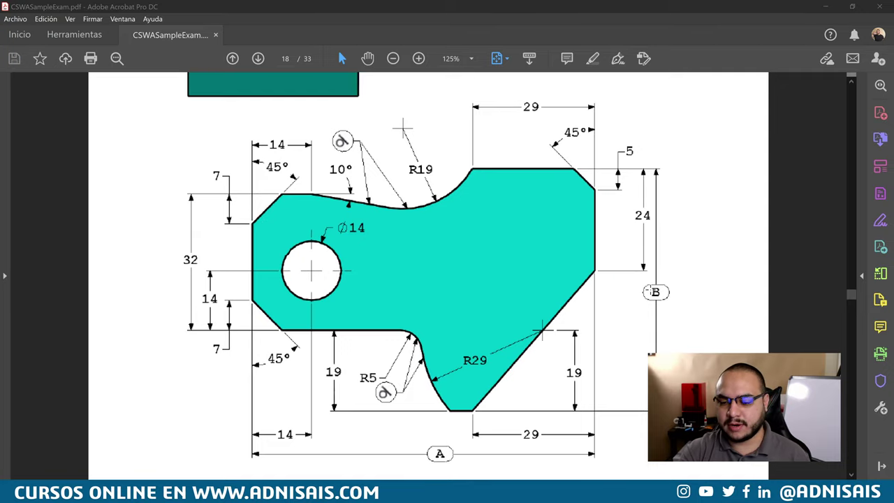
Scroll to page 19's Tool Block Step 1 question with A = 81.00, B = 57.00, C = 43.00
scroll(631, 299, "down", 1)
scroll(638, 309, "down", 1, "ctrl")
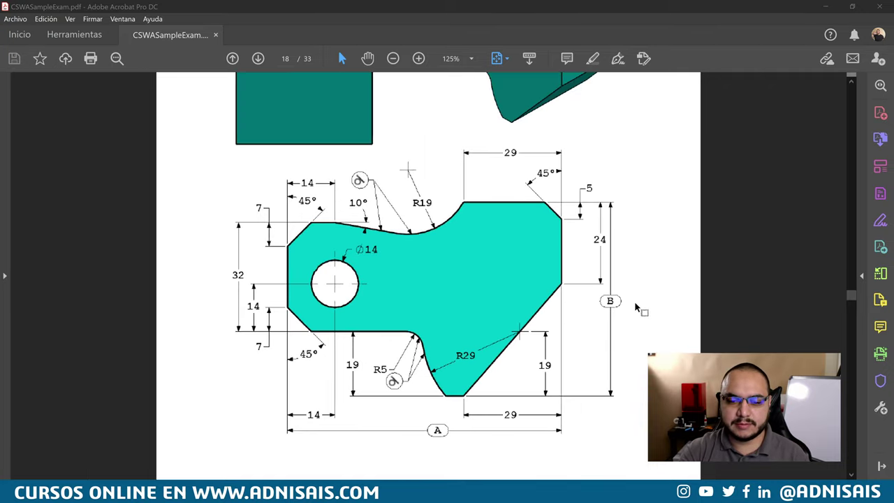
scroll(639, 309, "down", 2, "ctrl")
scroll(595, 308, "down", 5)
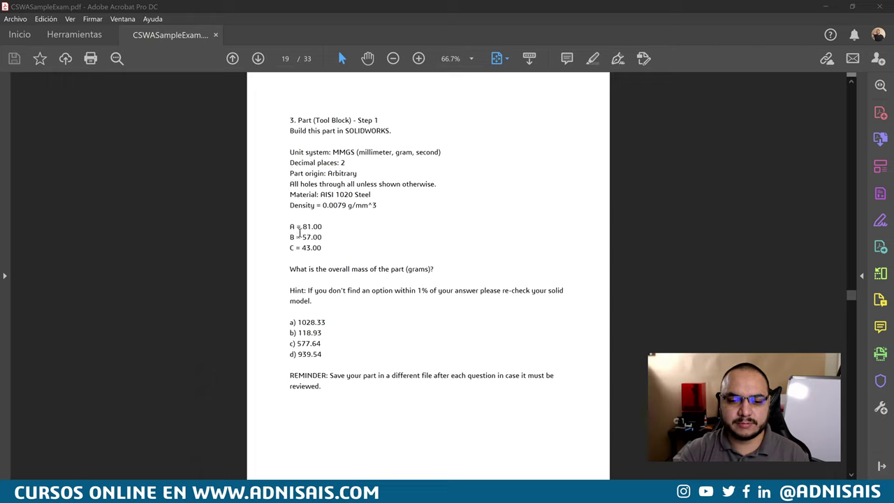
Highlight A = 81.00 and B = 57.00, then return to page 18's profile drawing at 100%
double_click(307, 228)
double_click(310, 237)
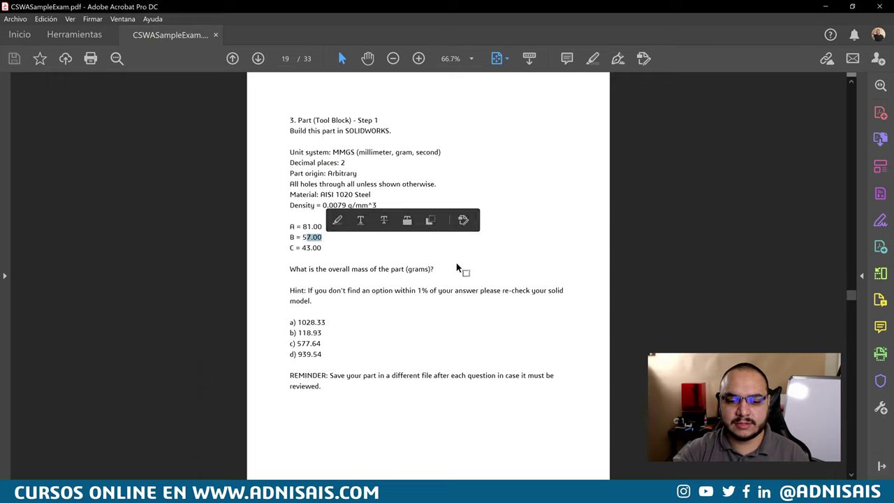
scroll(489, 275, "up", 3)
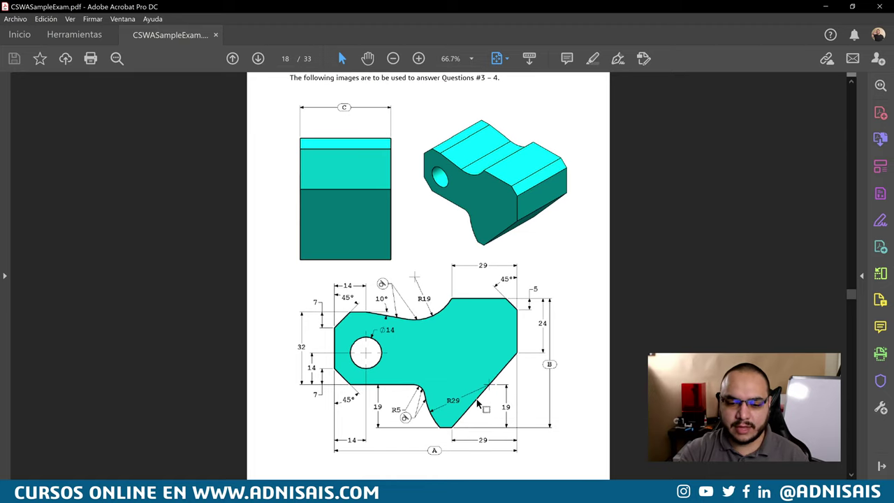
scroll(515, 385, "up", 2, "ctrl")
scroll(520, 362, "down", 1)
scroll(520, 362, "down", 1)
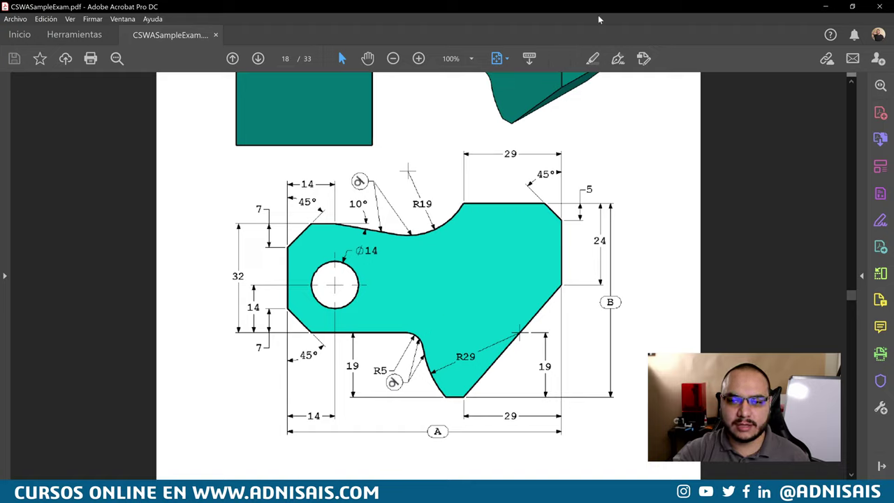
Tile SOLIDWORKS left of the PDF, collapse the Task Pane, and create a new part, Pieza1
left_click_drag(598, 19, 893, 88)
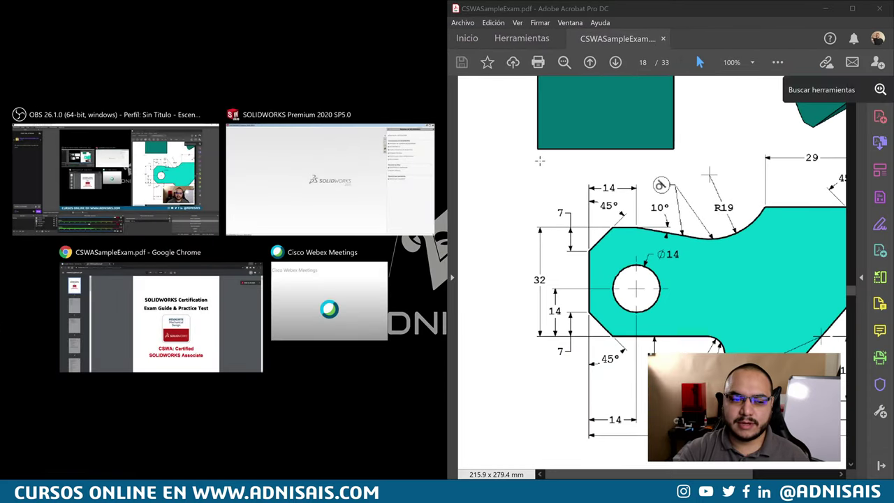
left_click(355, 175)
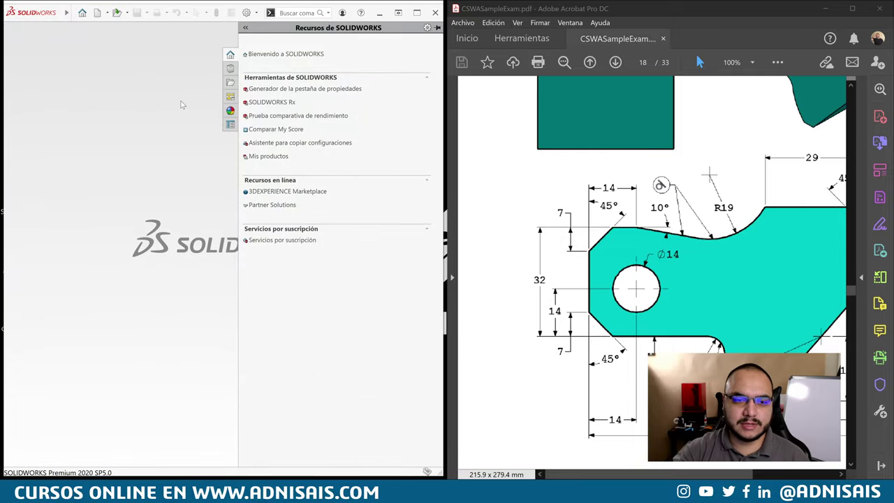
left_click(159, 89)
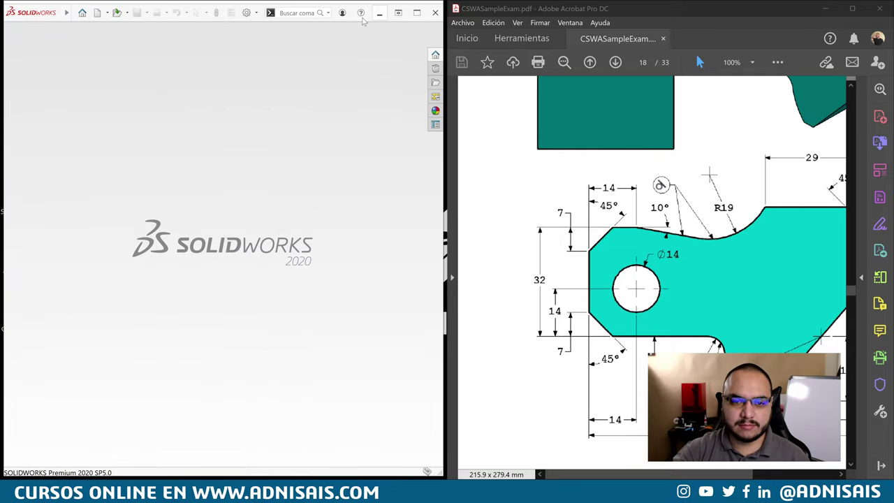
mouse_move(264, 24)
left_mouse_down()
mouse_move(258, 40)
mouse_move(1, 115)
left_mouse_up()
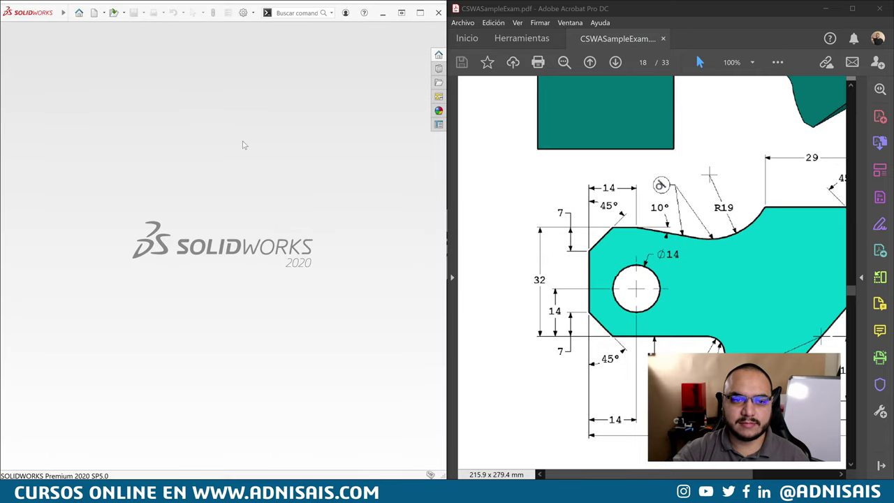
key("ctrl+n")
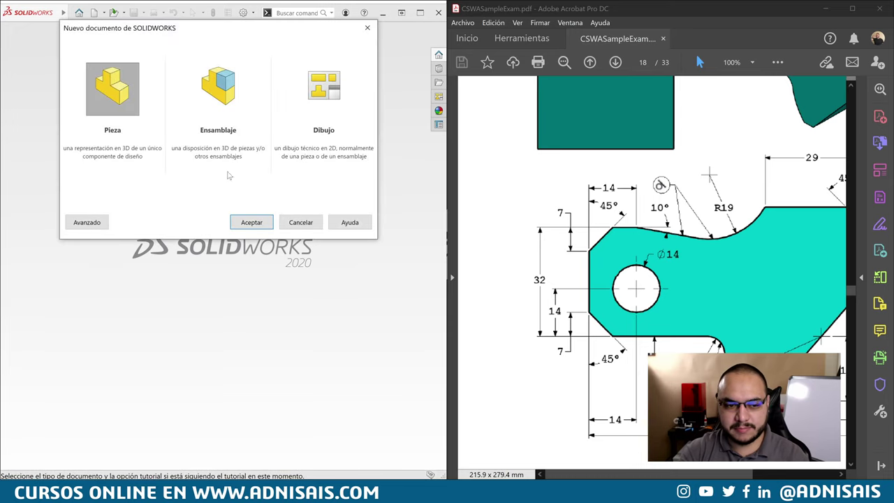
left_click(251, 222)
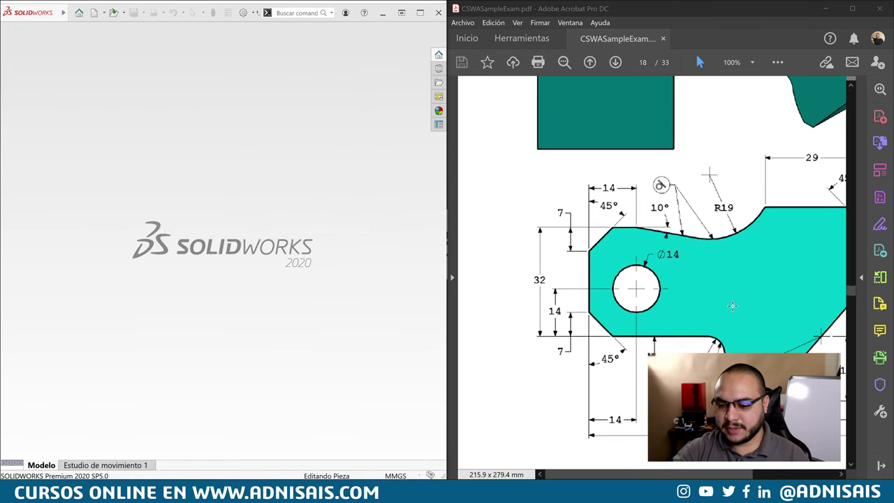
Review Step 1's requirements in the PDF, highlighting the MMGS unit system
scroll(730, 300, "up", 1)
scroll(725, 287, "up", 2)
scroll(719, 277, "up", 2)
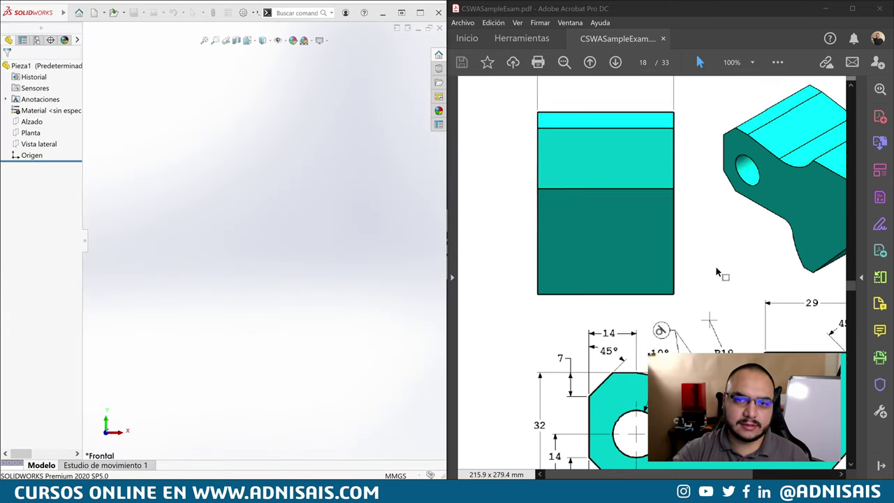
scroll(717, 272, "up", 1)
scroll(705, 264, "up", 1)
scroll(718, 260, "up", 1)
scroll(723, 259, "down", 1, "ctrl")
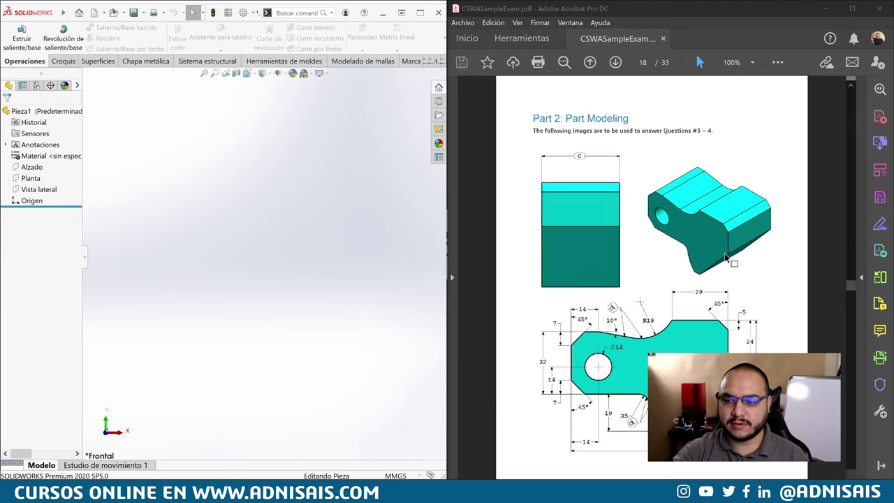
scroll(724, 253, "down", 3)
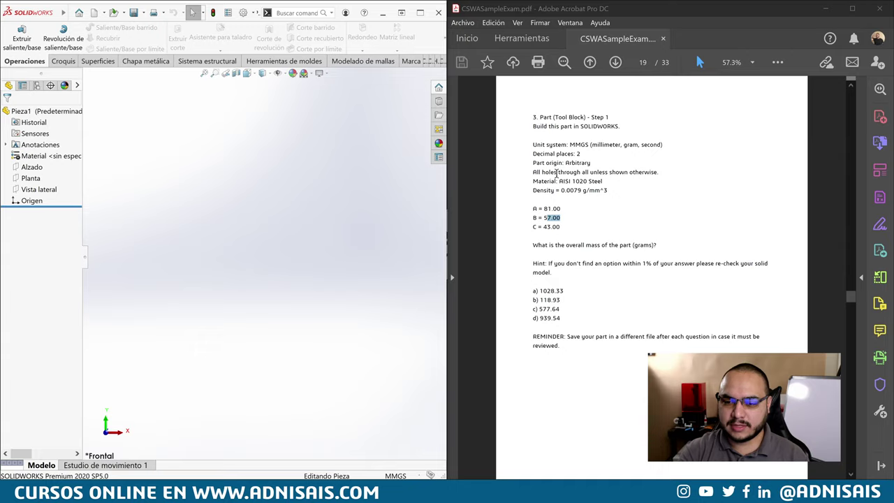
double_click(579, 145)
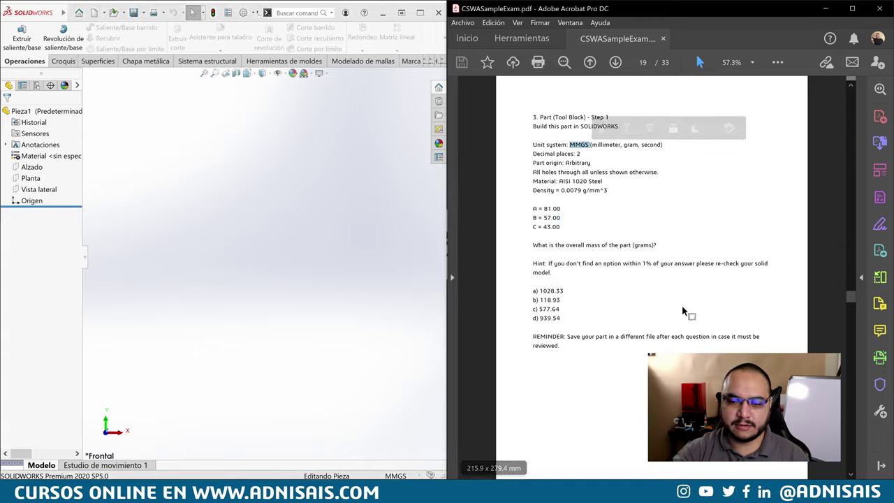
scroll(717, 246, "up", 2)
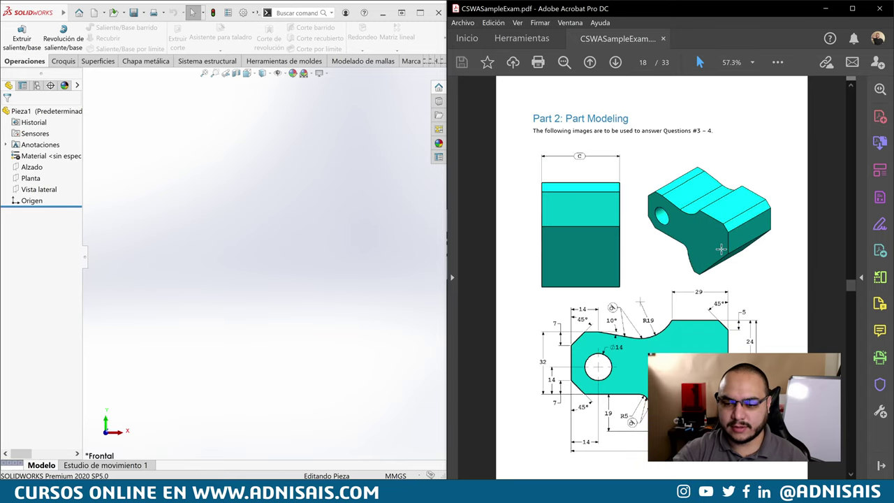
scroll(729, 320, "up", 2, "ctrl")
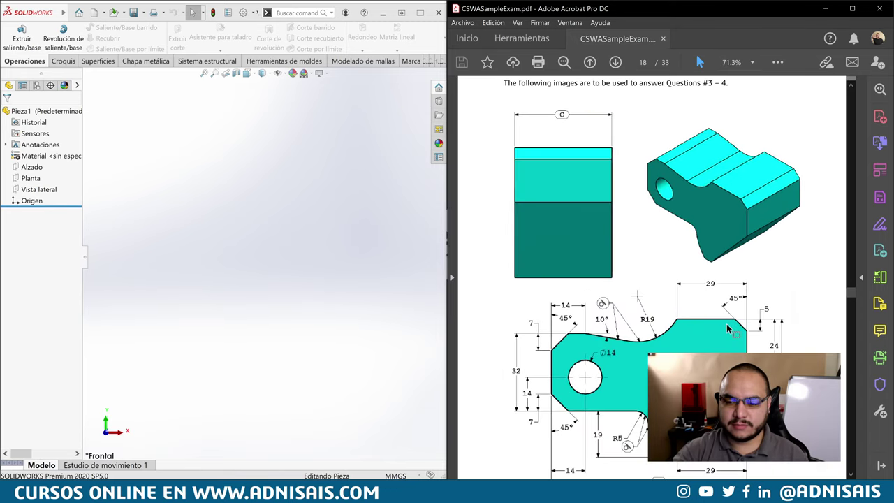
scroll(727, 323, "up", 1, "ctrl")
scroll(726, 329, "down", 1, "ctrl")
scroll(726, 329, "down", 1)
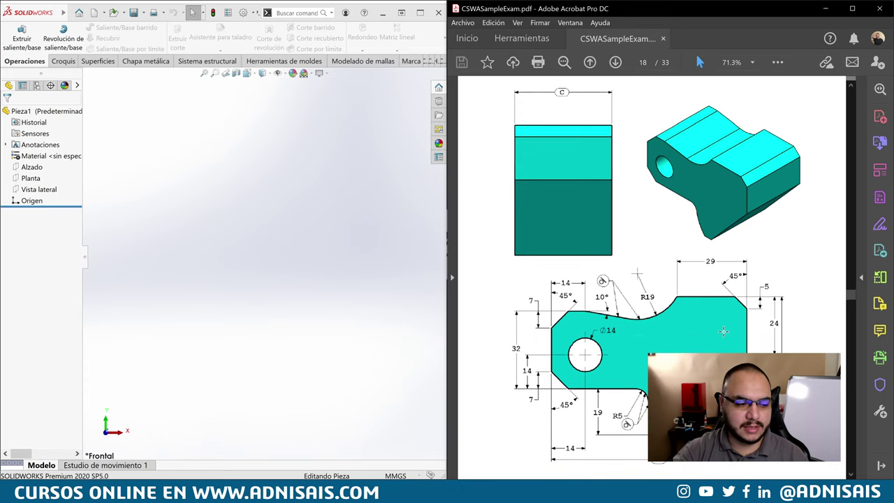
Set the PDF view to 'Desplazar y ajustar al ancho' and bring the full profile drawing into view
scroll(730, 335, "down", 4)
scroll(733, 346, "up", 5)
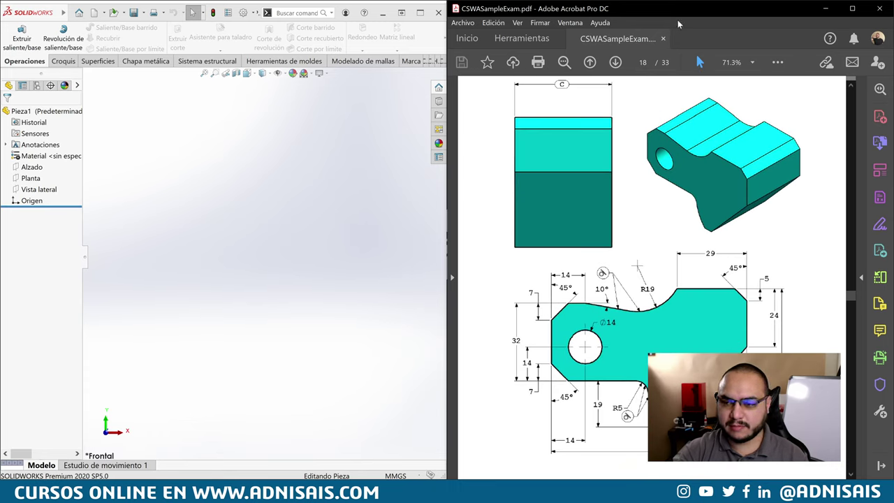
left_click(776, 63)
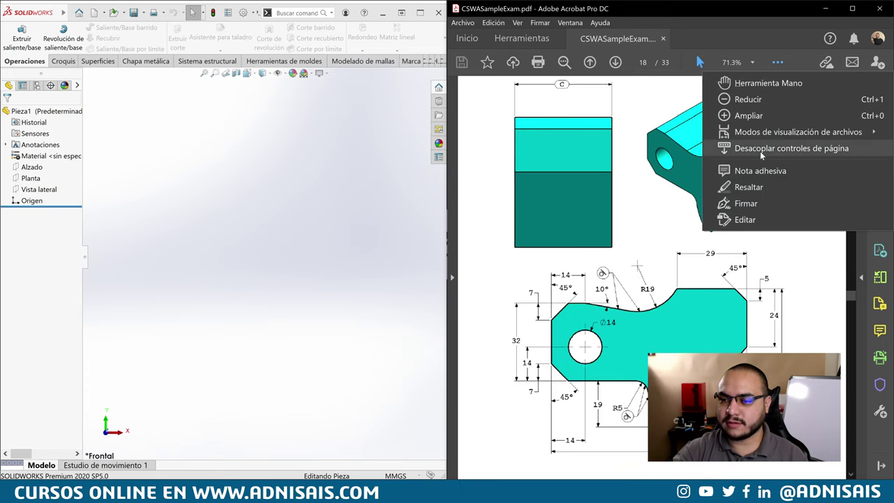
mouse_move(798, 132)
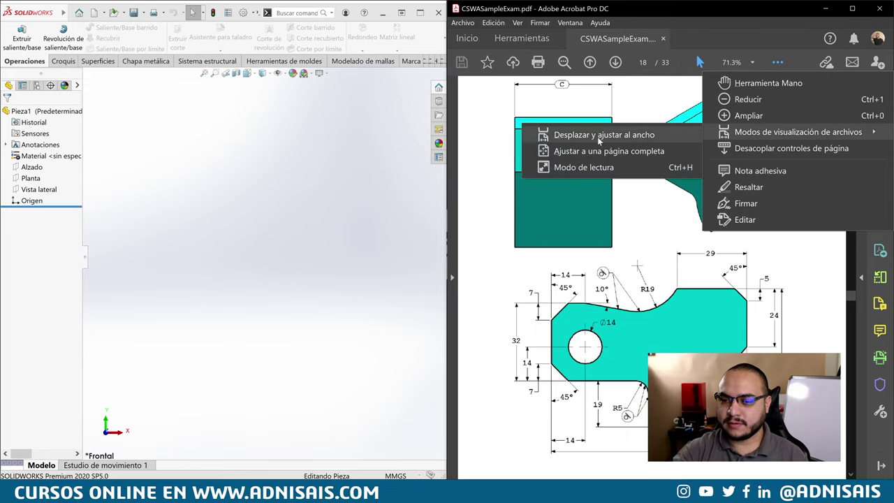
left_click(607, 136)
scroll(700, 177, "down", 5)
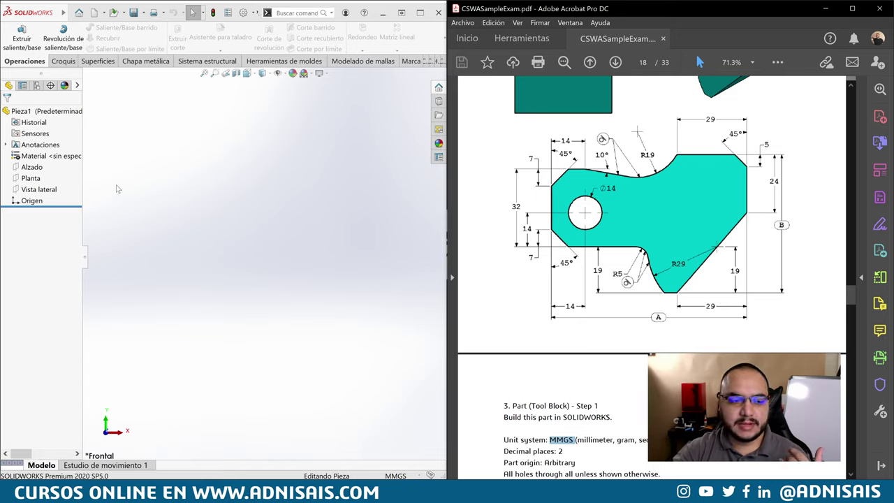
Start a new sketch, Croquis1, on the Alzado (Front) plane
left_click(32, 168)
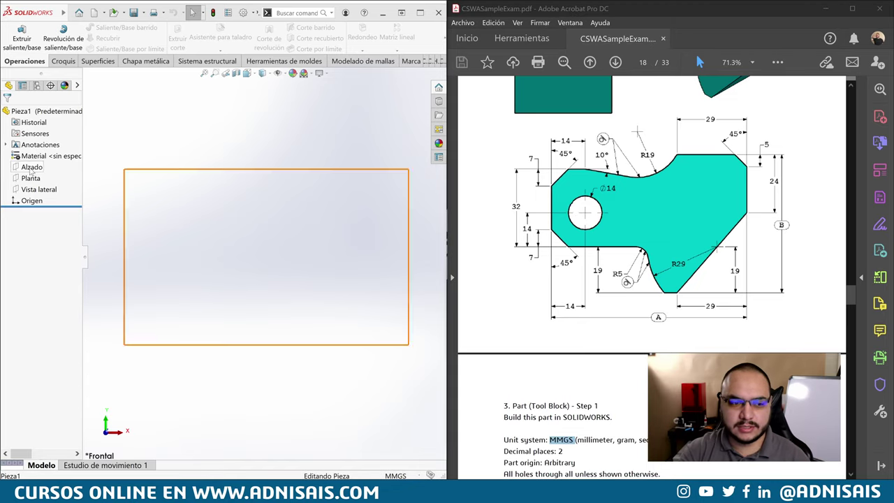
left_click(37, 158)
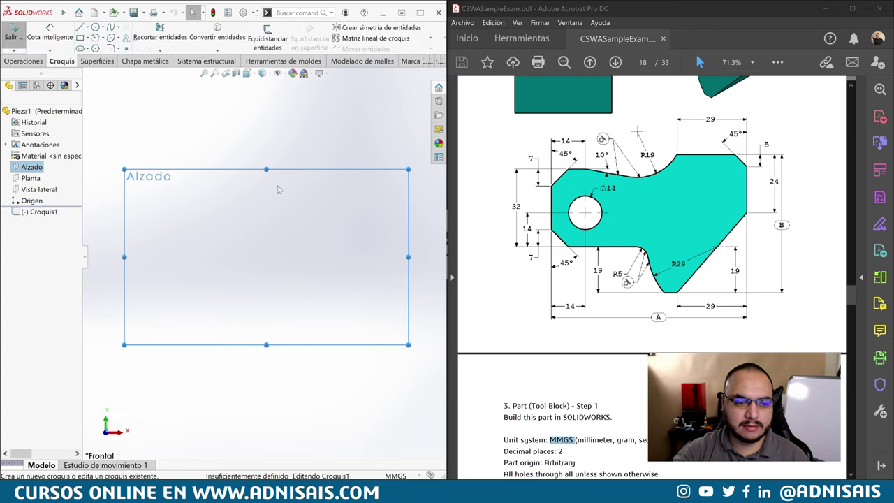
scroll(718, 227, "down", 3)
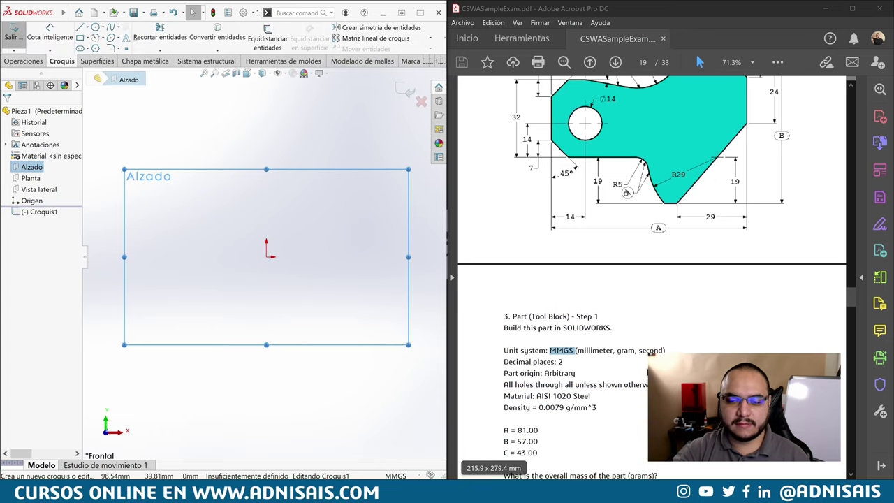
scroll(578, 398, "up", 2)
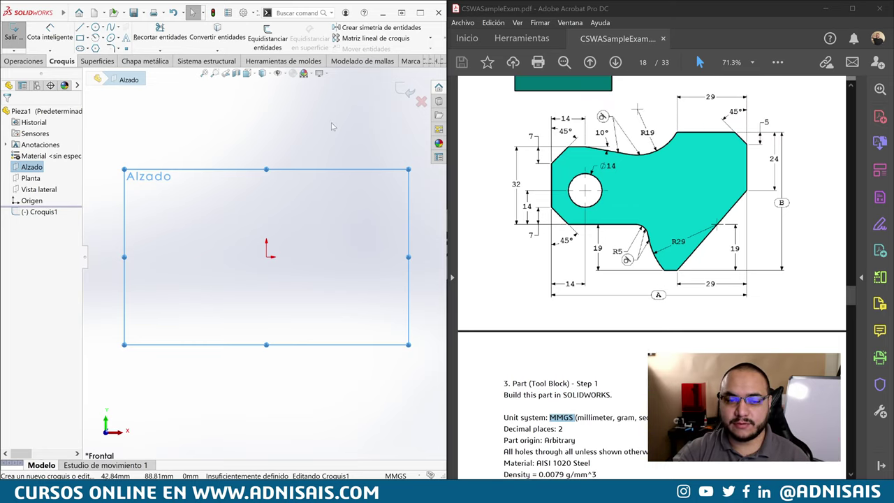
left_click(244, 140)
left_click(80, 29)
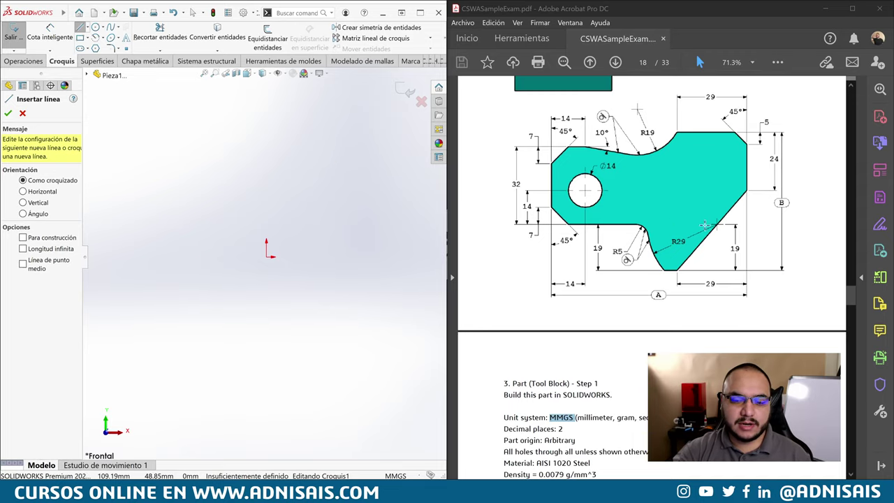
scroll(686, 274, "down", 1)
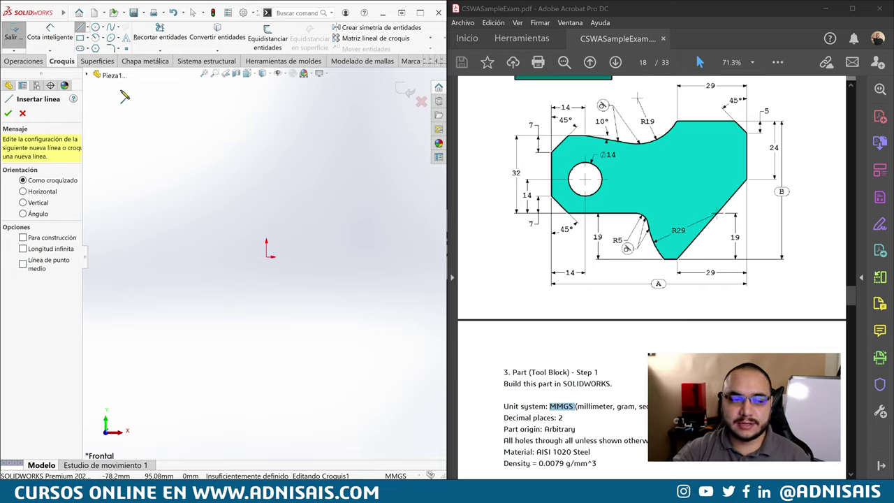
left_click(96, 26)
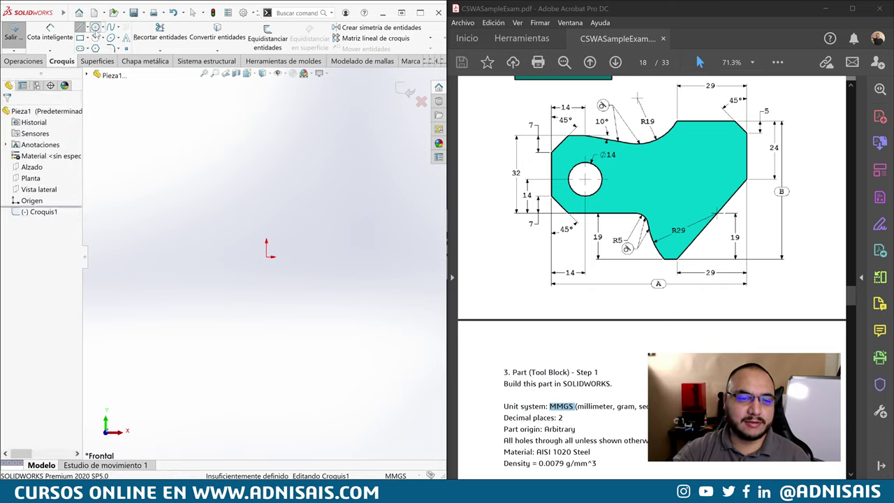
Draw a circle centred on the origin with a radius of about 22 mm
left_click(267, 257)
left_click(297, 236)
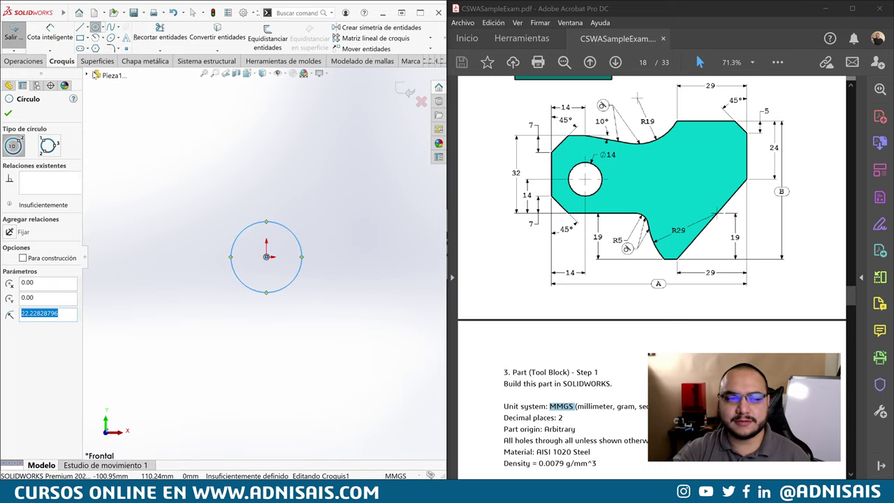
left_click(80, 27)
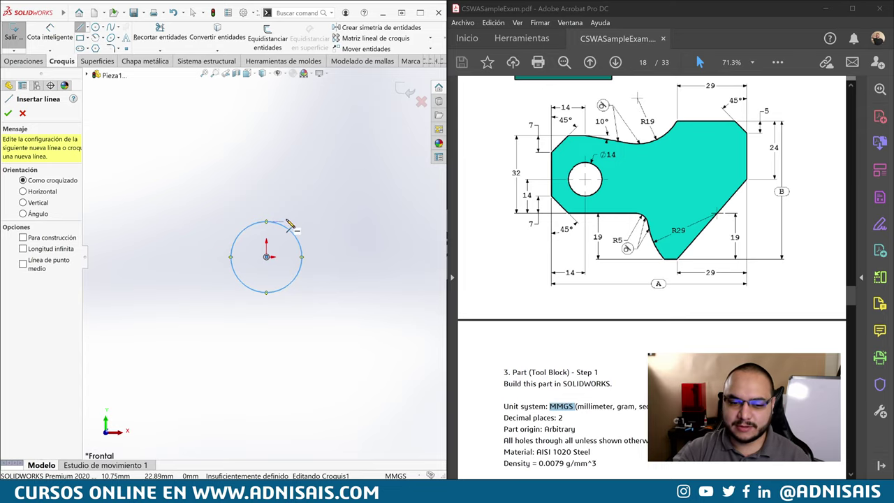
Sketch the left and lower edges: vertical line, 45° chamfer, bottom line, tangent arc, short horizontal line
scroll(325, 215, "up", 1)
scroll(307, 218, "up", 1)
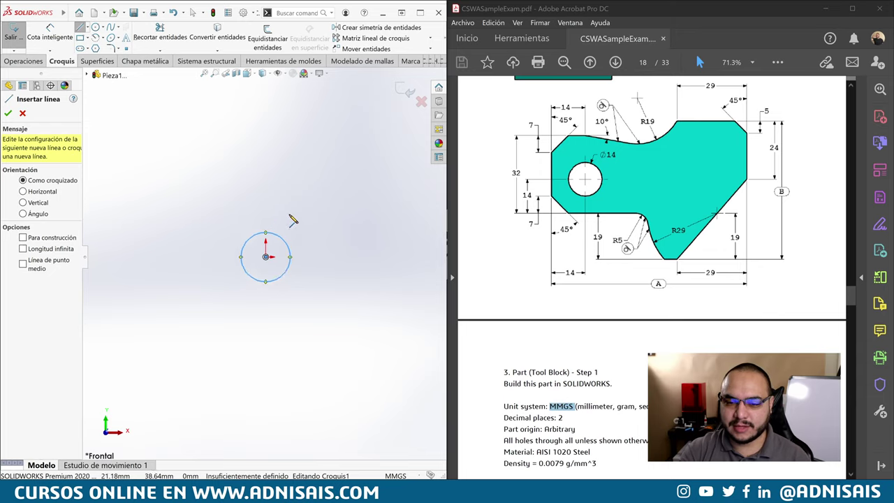
left_click(219, 211)
left_click(219, 287)
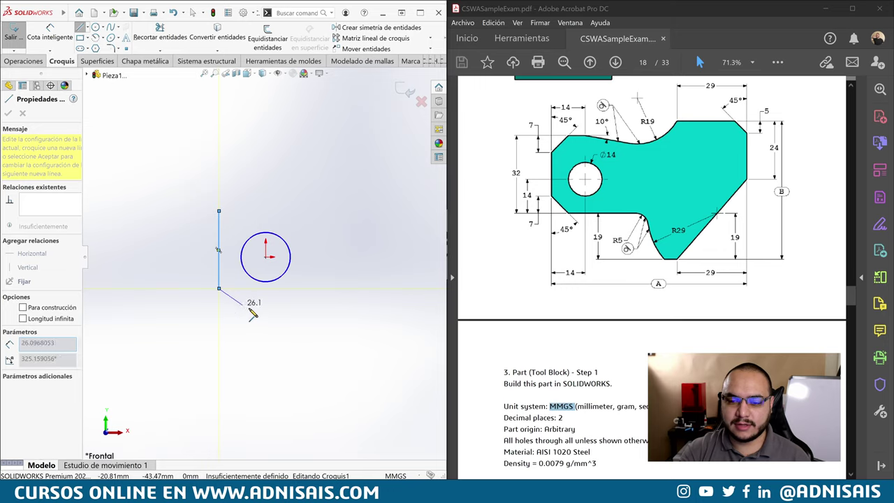
left_click(250, 317)
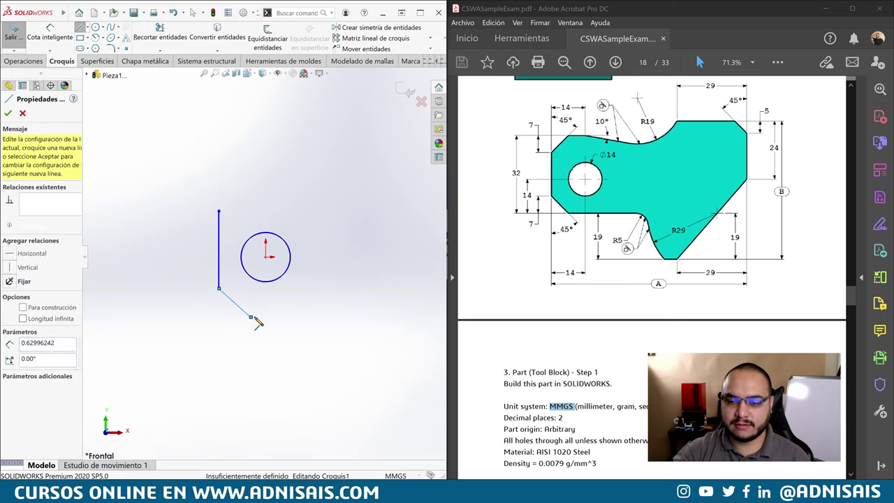
left_click(342, 318)
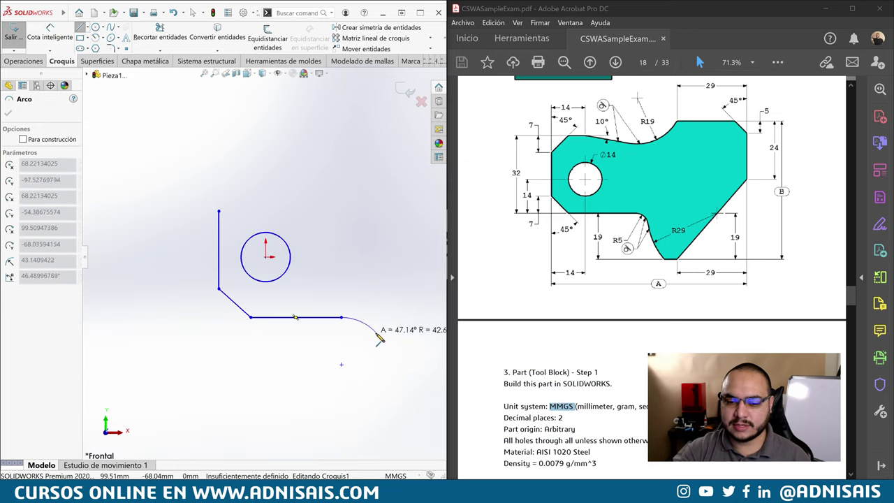
left_click(372, 338)
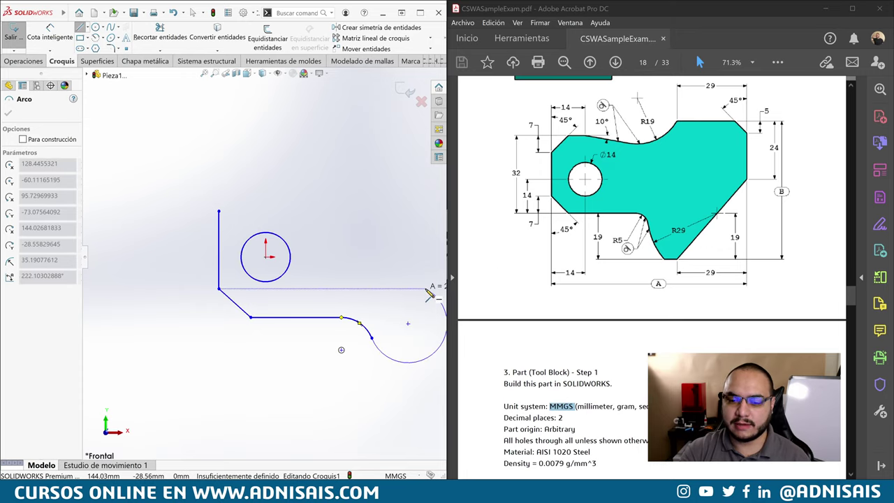
scroll(369, 356, "up", 2)
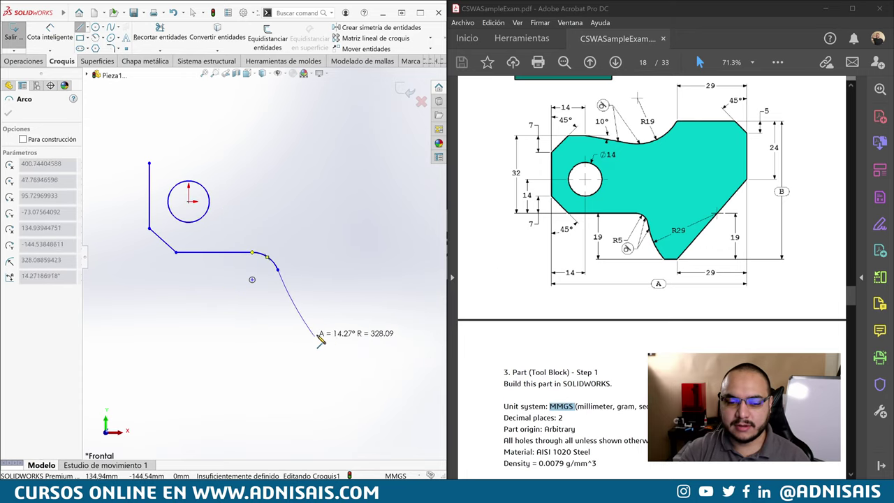
left_click(322, 337)
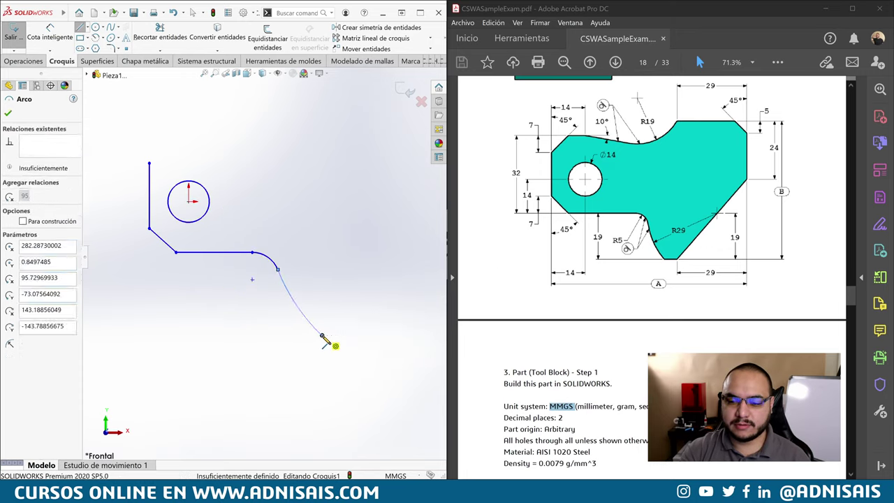
left_click(362, 336)
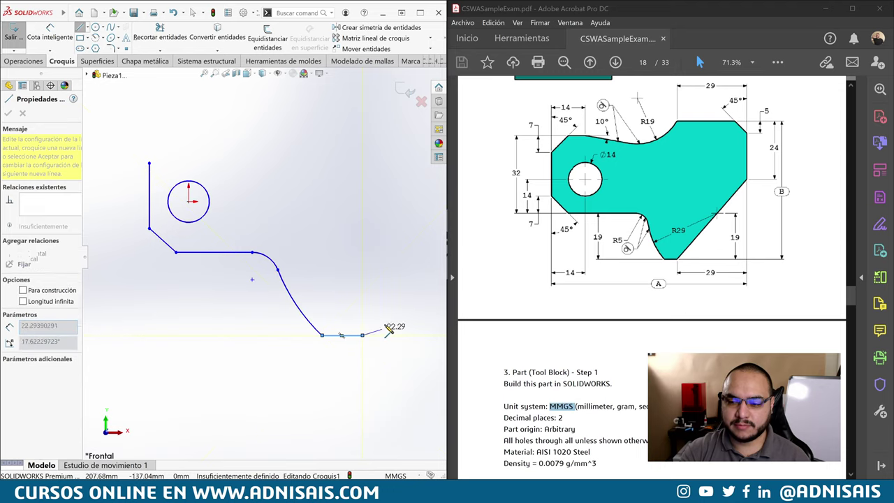
scroll(389, 326, "up", 2)
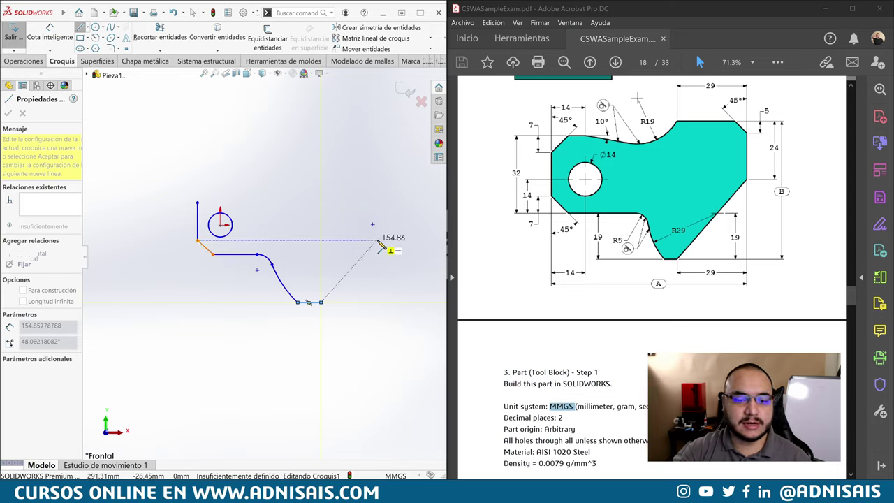
Draw the right side's slanted line and vertical edge, undoing a stray segment
scroll(380, 246, "down", 2)
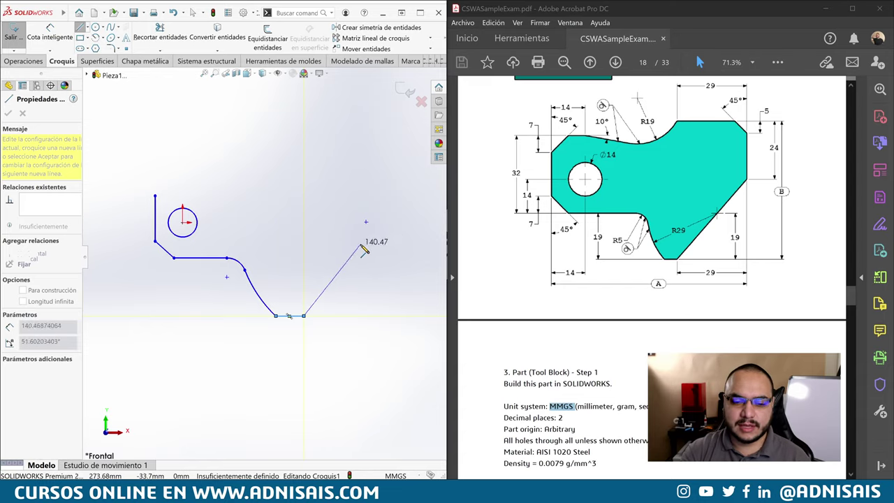
left_click(353, 249)
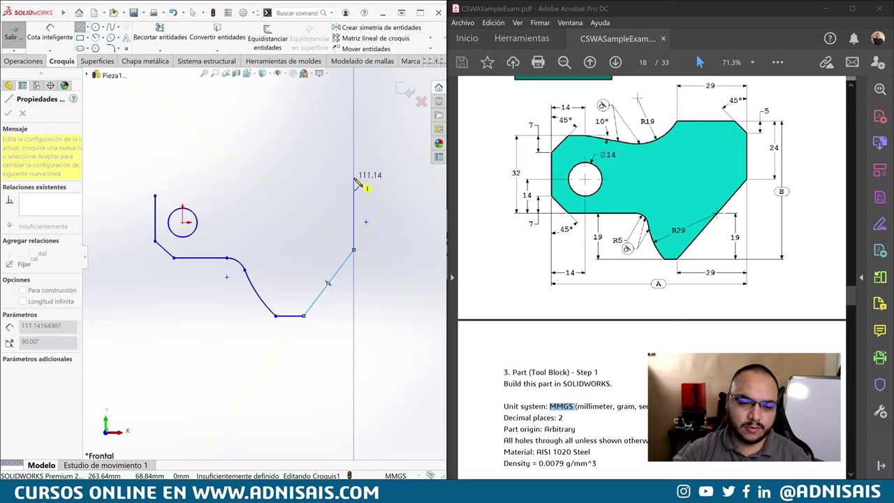
left_click(353, 179)
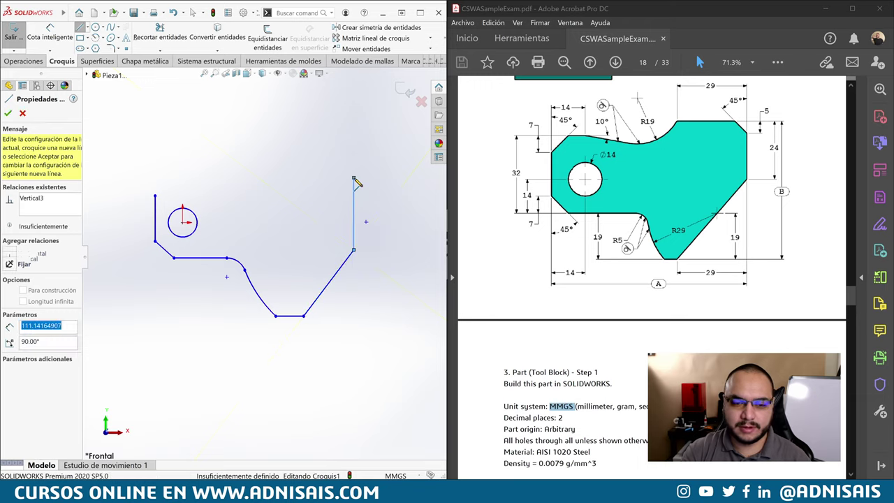
key("s")
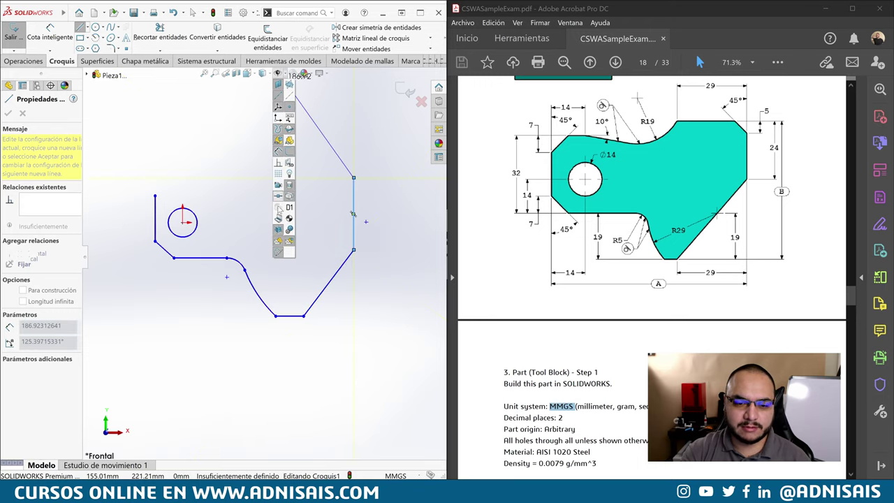
left_click(279, 164)
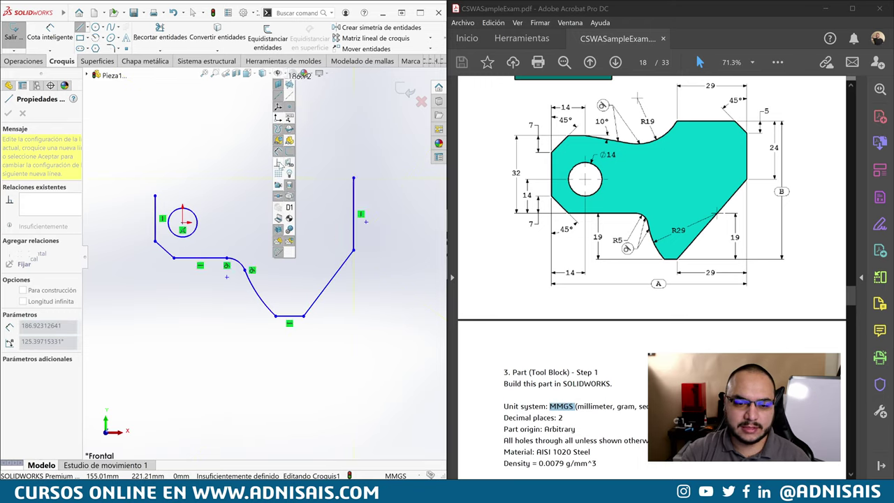
left_click(341, 132)
key("Escape")
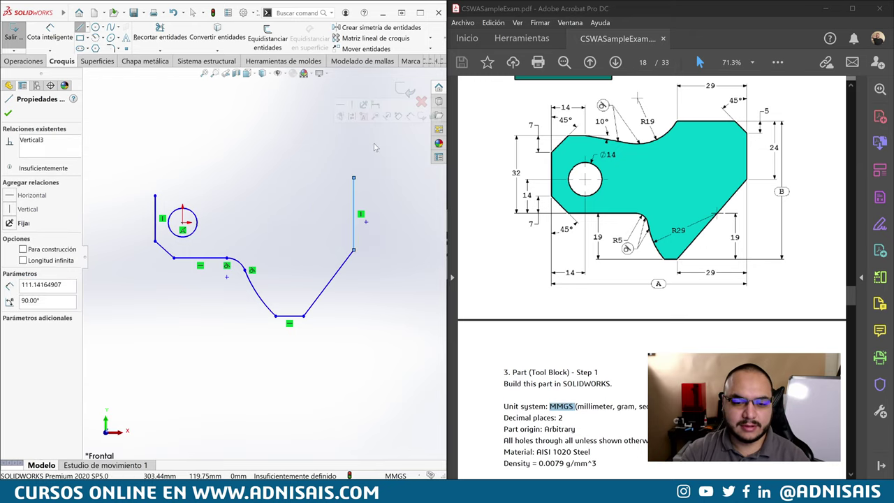
key("ctrl+z")
Add the angled corner, top edge and upper-left lines, closing the outline at the left line
left_click(354, 177)
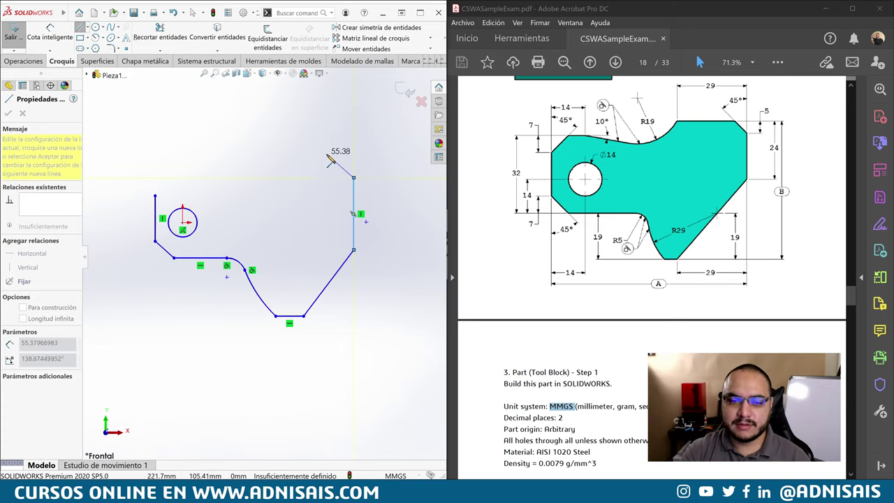
left_click(327, 156)
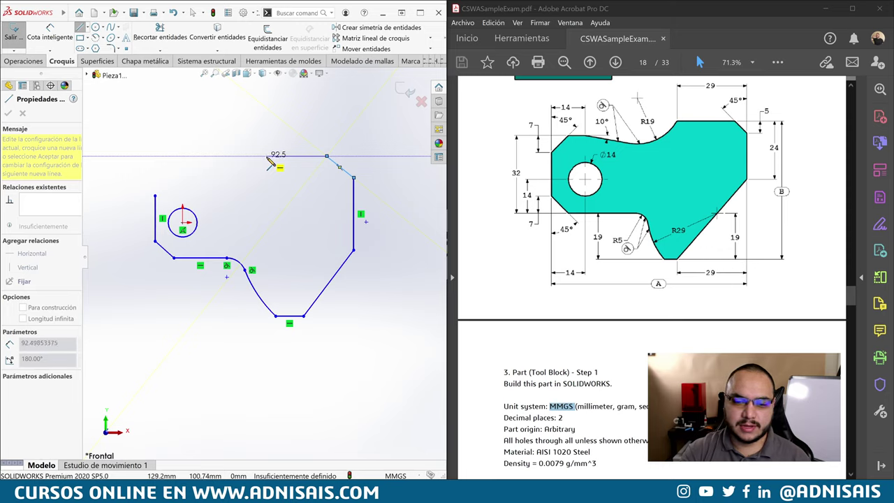
left_click(267, 156)
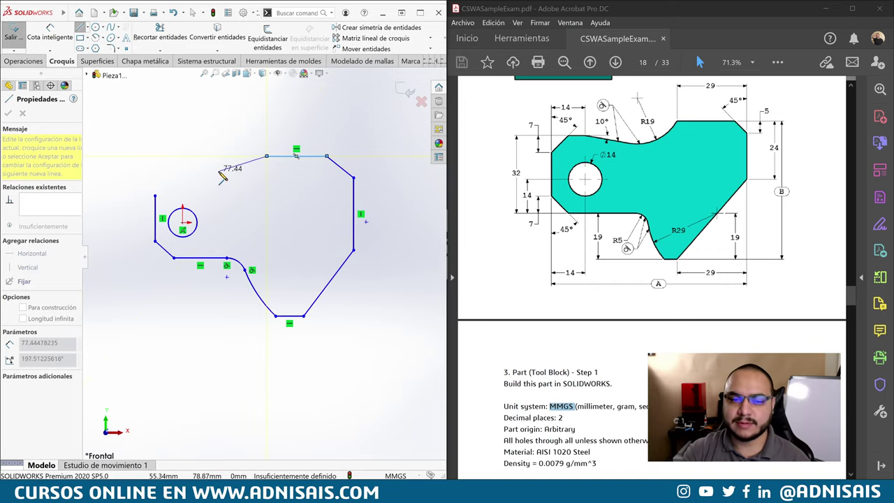
left_click(225, 173)
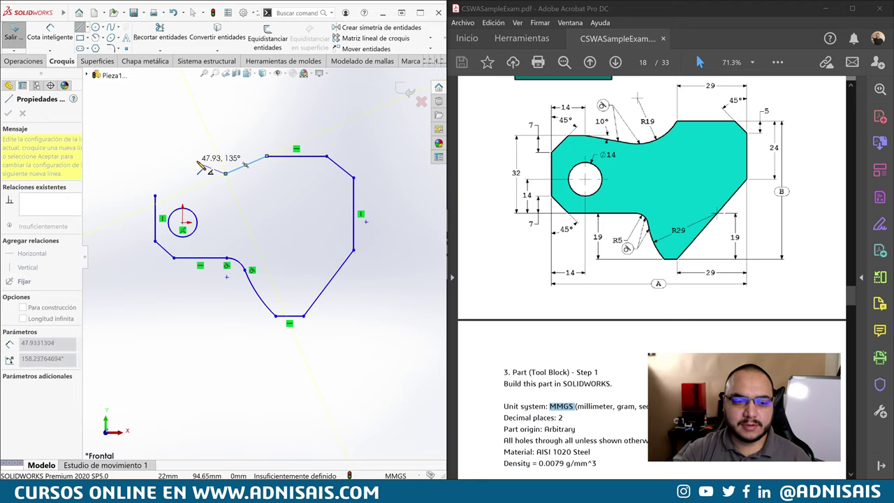
left_click(195, 162)
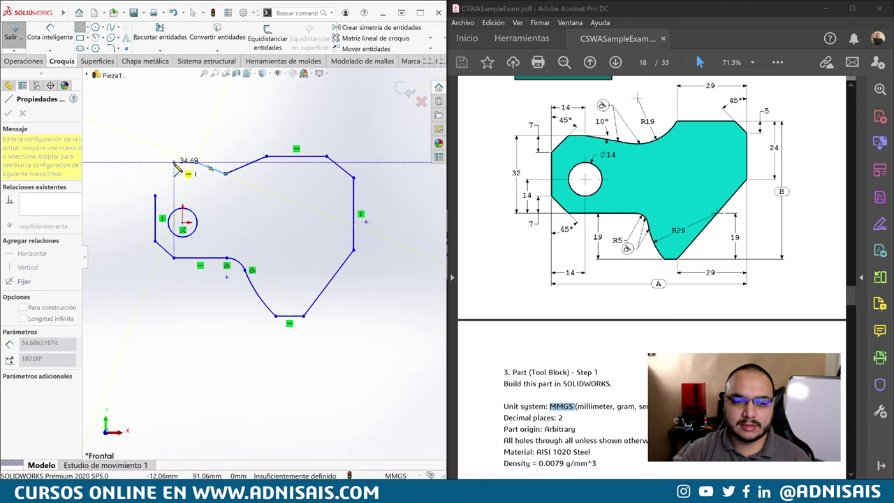
left_click(155, 195)
Replace the upper straight segment with a tangent arc spanning the gap's two endpoints
key("Escape")
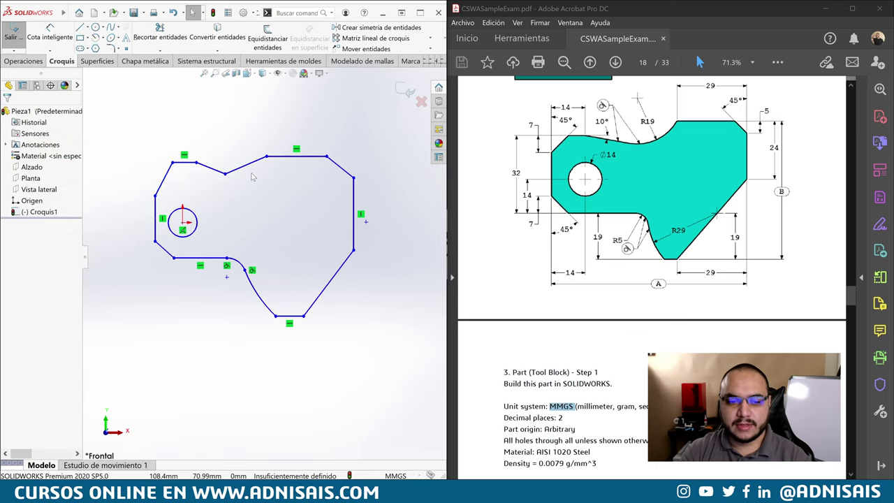
left_click(250, 166)
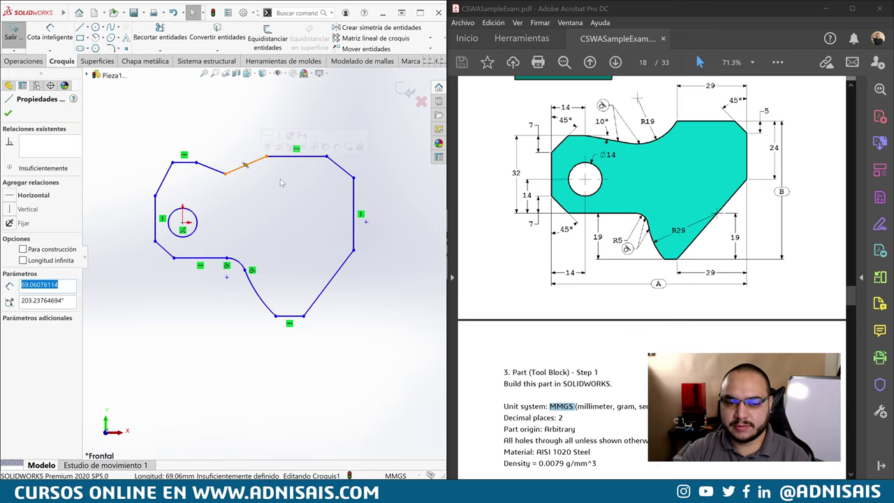
key("Delete")
left_click(81, 26)
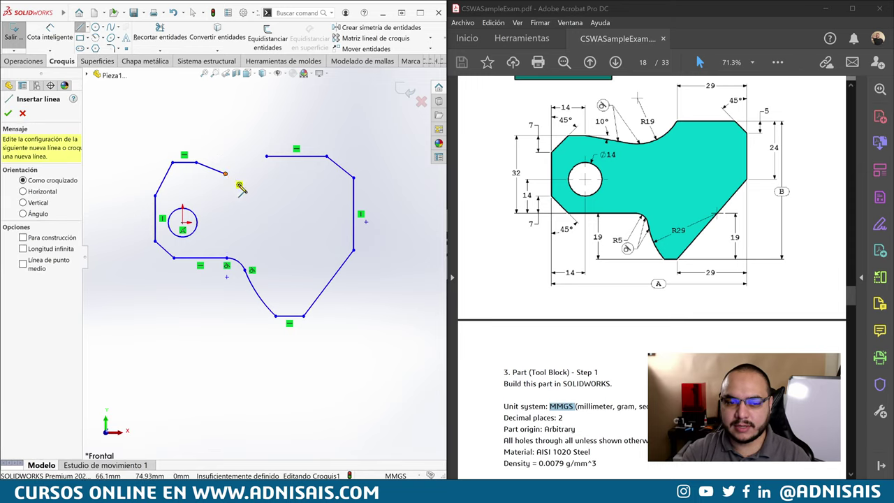
left_click(225, 174)
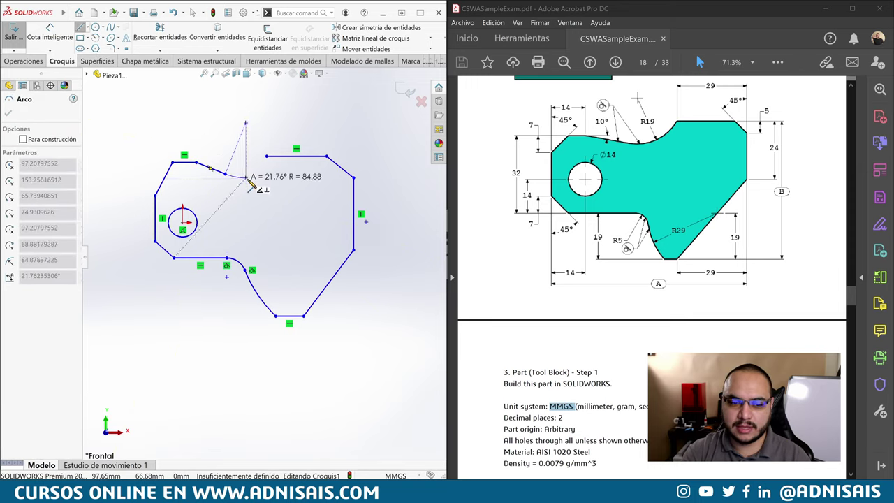
left_click(266, 157)
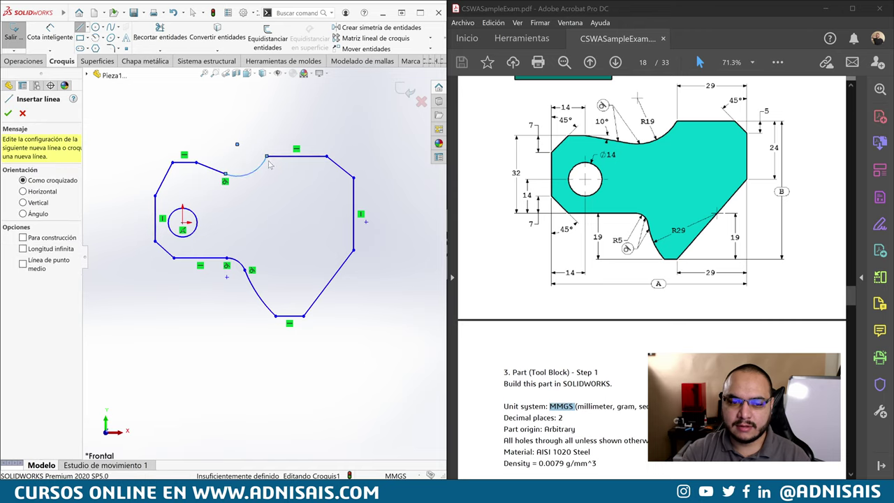
key("Escape")
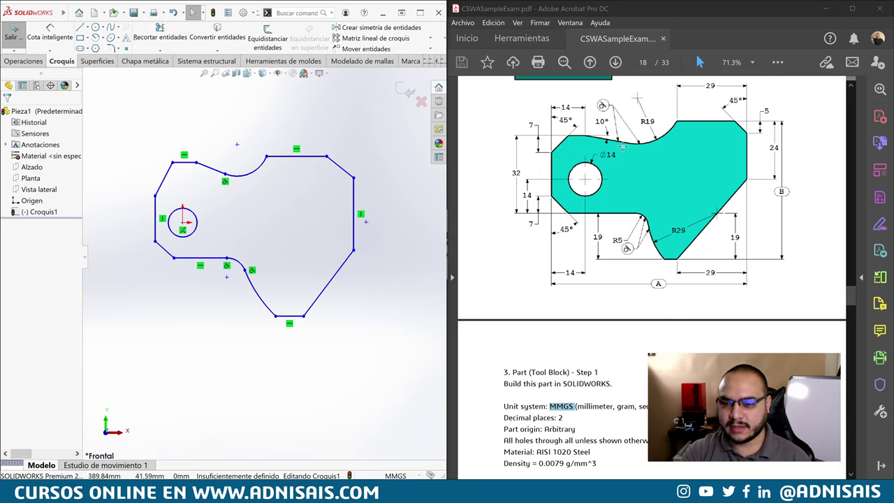
left_click(225, 181)
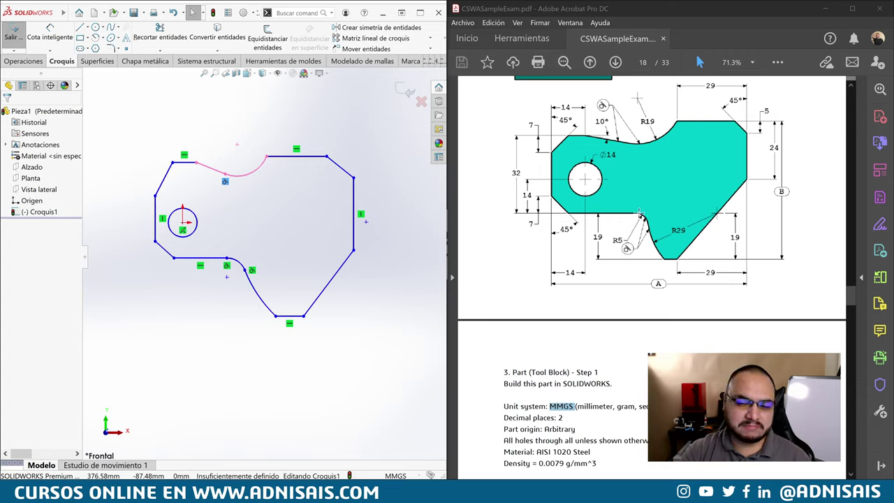
Clear the selection and start Cota inteligente (Smart Dimension) on the sketch
left_click(266, 229)
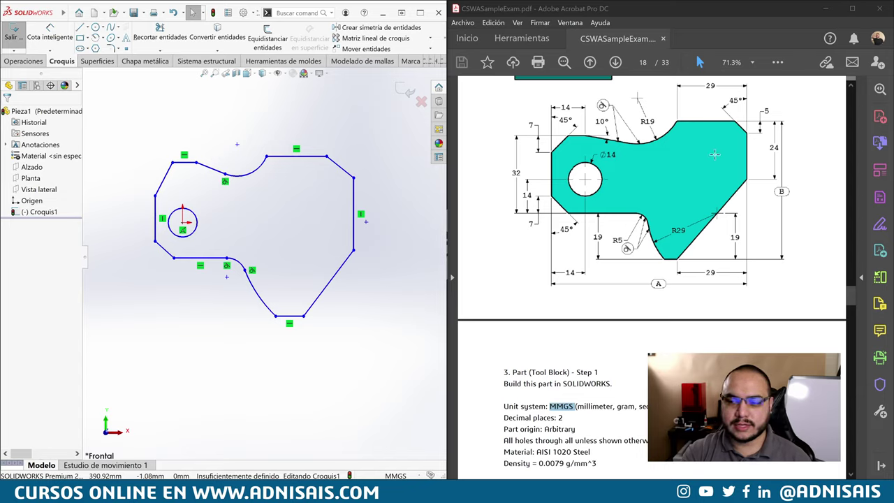
left_click(32, 40)
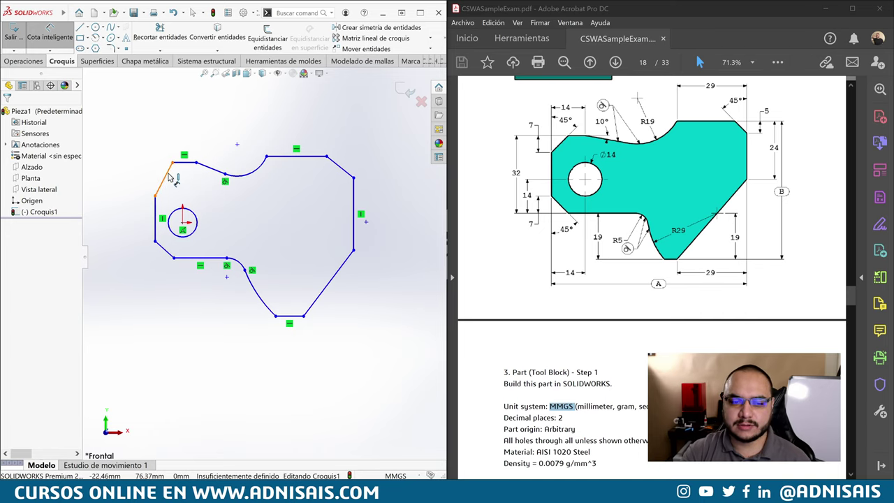
Give both left chamfers a 7 mm height
left_click(168, 179)
left_click(144, 188)
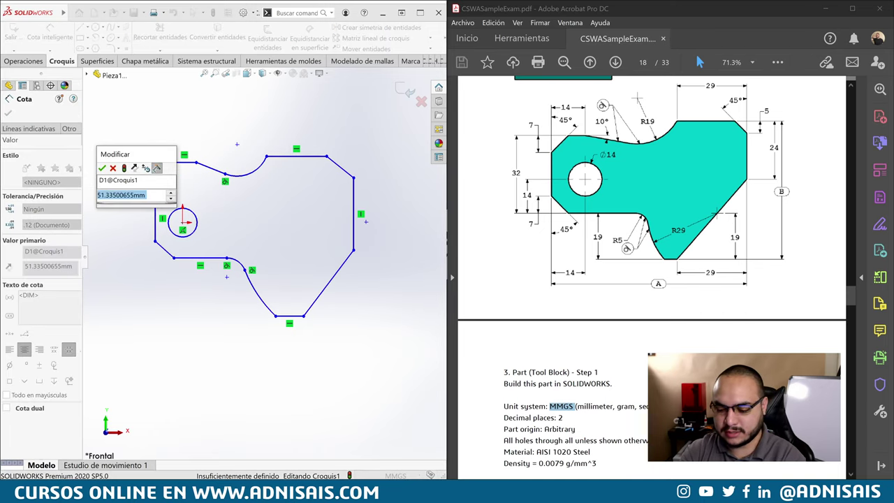
type("7")
key("Return")
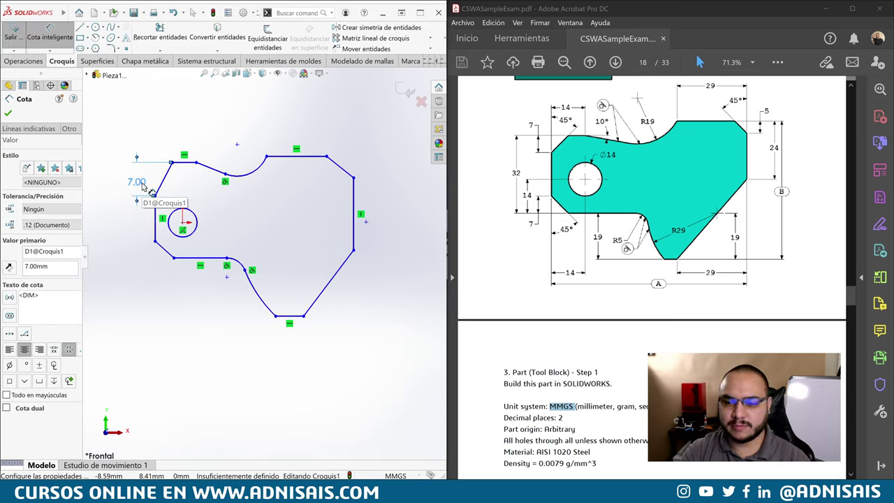
left_click(161, 249)
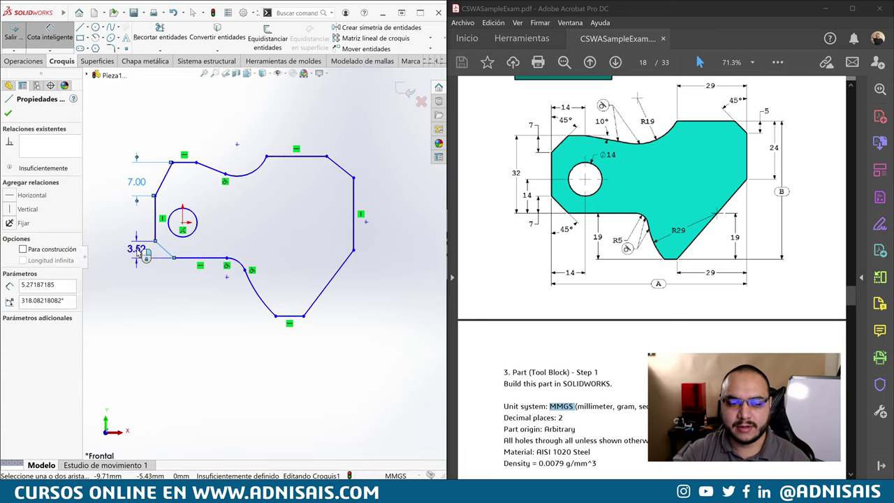
left_click(141, 254)
type("7")
key("Return")
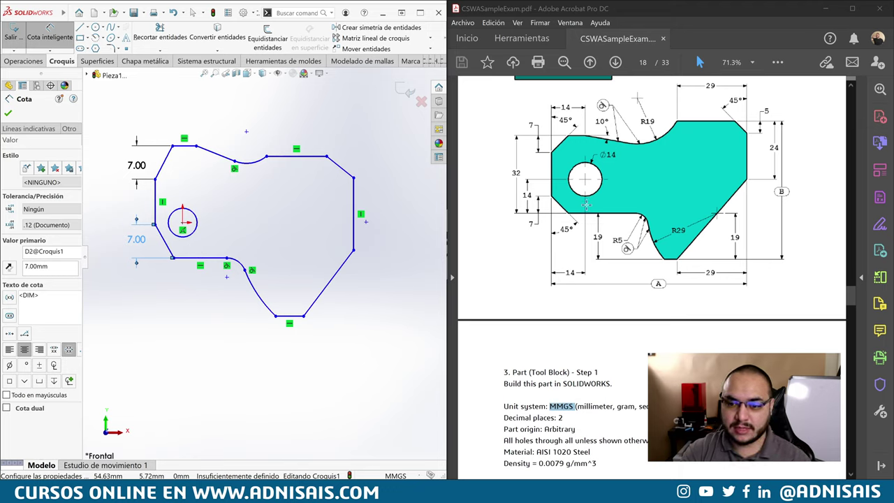
Dimension the hole centre 14 mm above the bottom edge and the overall height to 32 mm
left_click(183, 223)
left_click(190, 259)
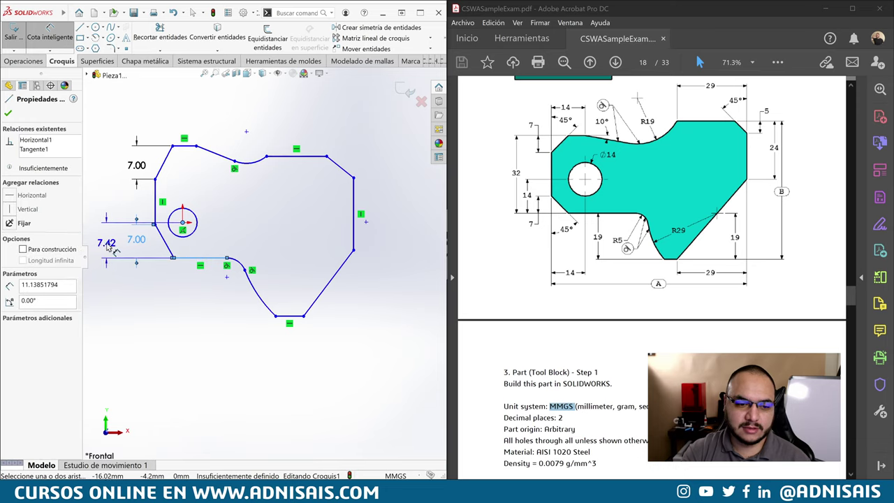
left_click(175, 246)
type("14")
key("Return")
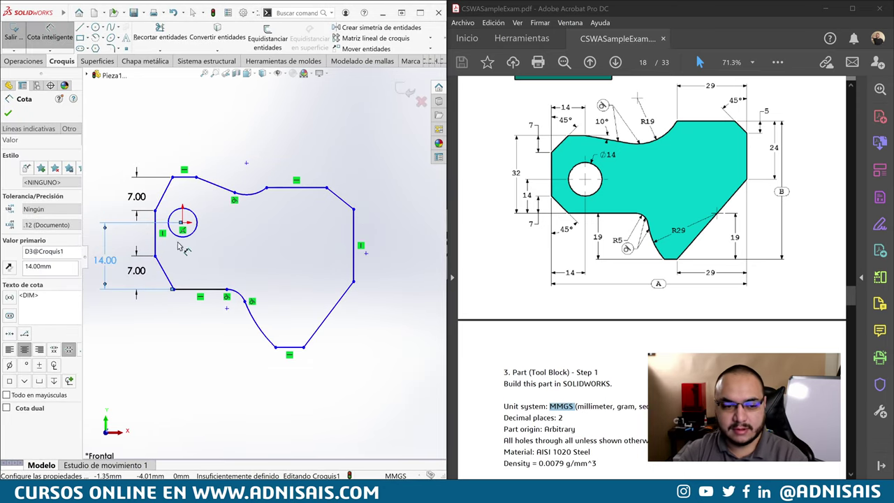
left_click(189, 178)
left_click(190, 289)
scroll(263, 256, "up", 2)
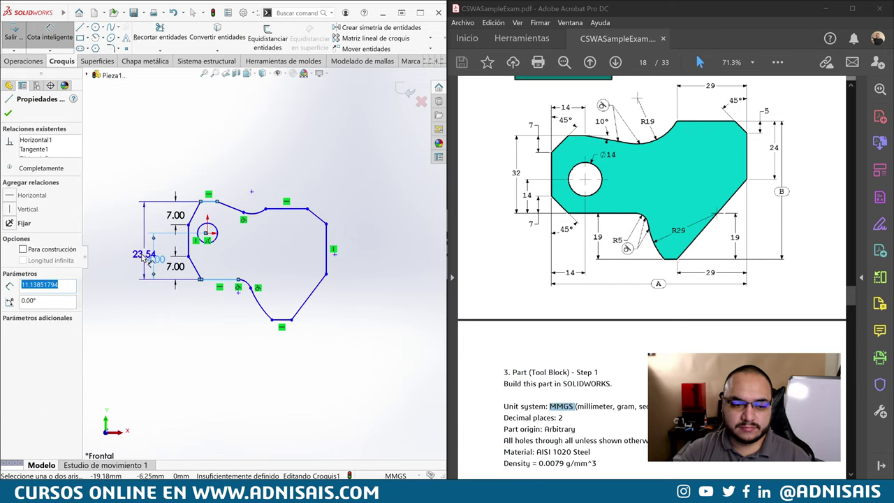
left_click(132, 238)
type("32")
key("Return")
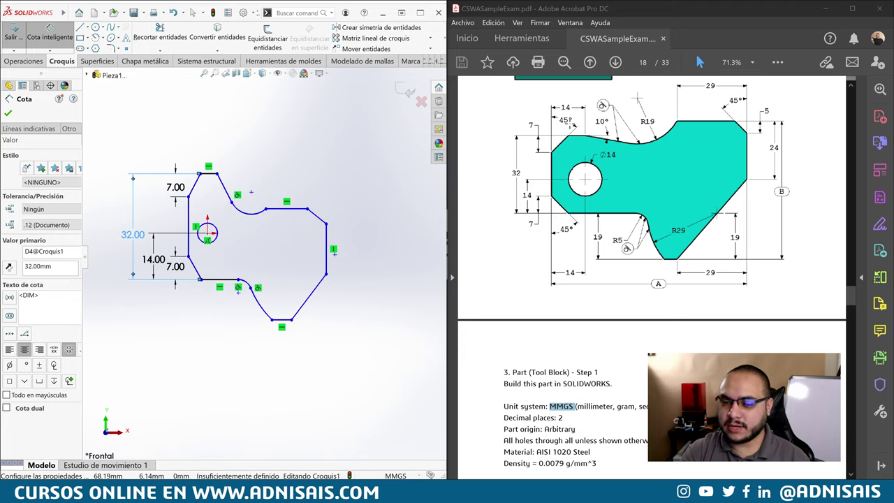
Add two 14 mm horizontal dimensions: hole centre to left edge and top corner offset
left_click(206, 233)
left_click(189, 218)
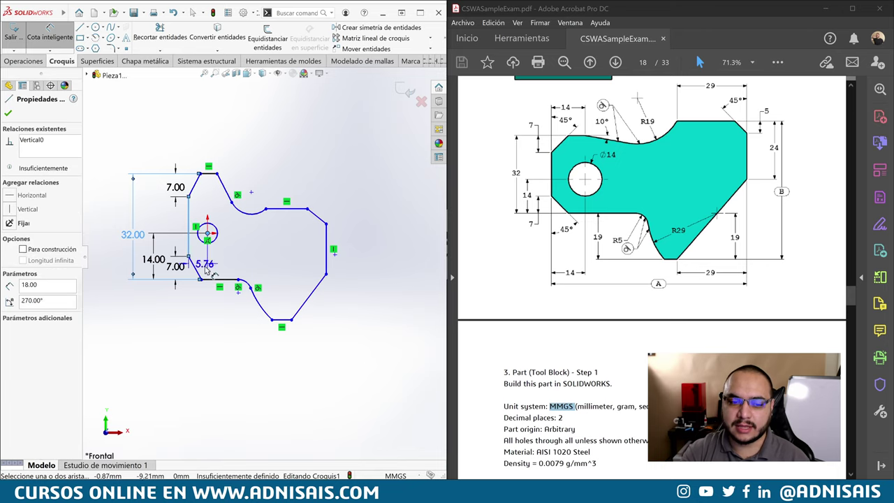
left_click(202, 303)
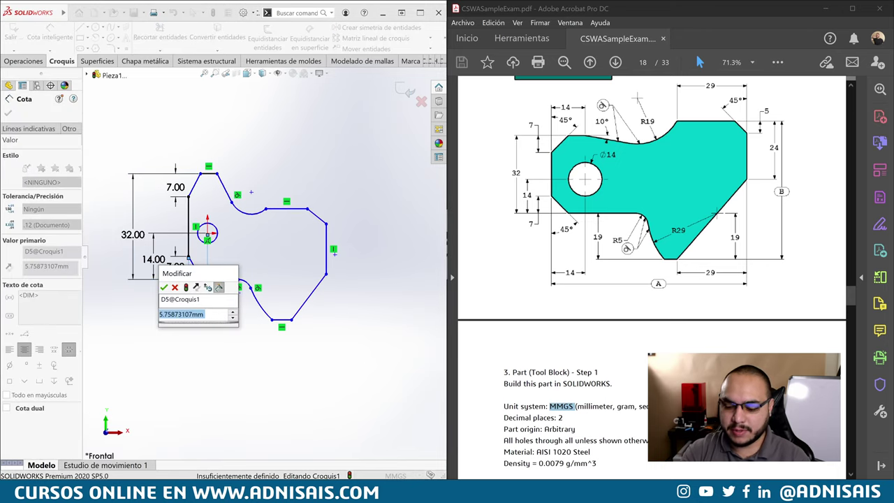
type("14")
key("Return")
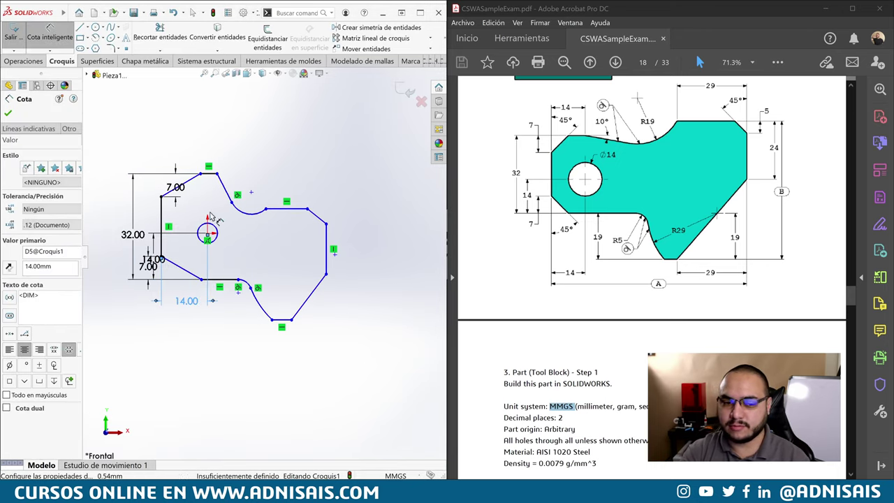
left_click(260, 159)
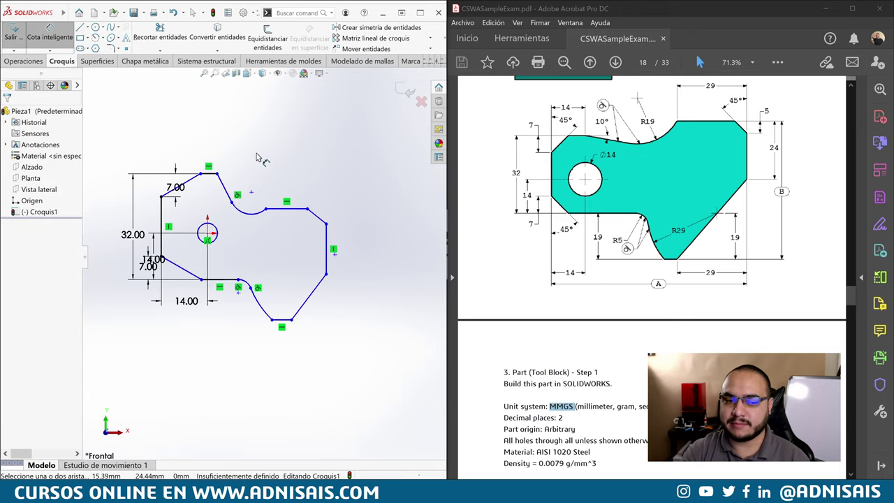
left_click(217, 173)
left_click(162, 206)
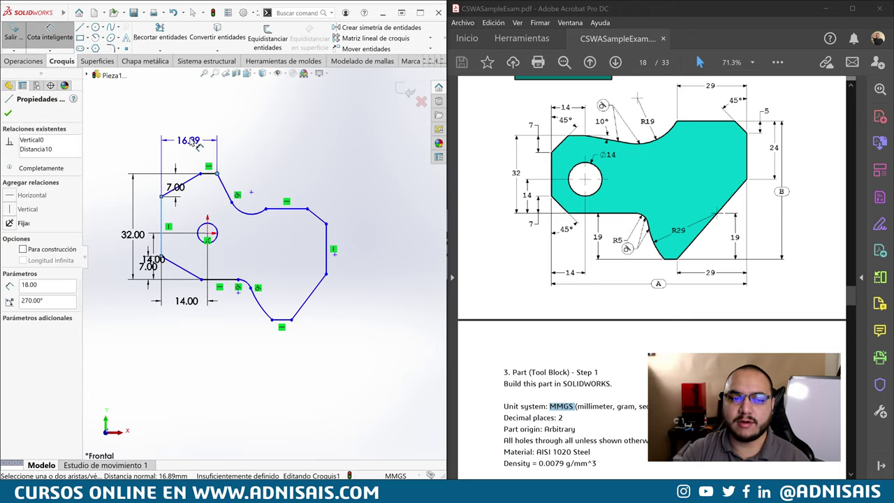
left_click(186, 139)
type("14")
key("Return")
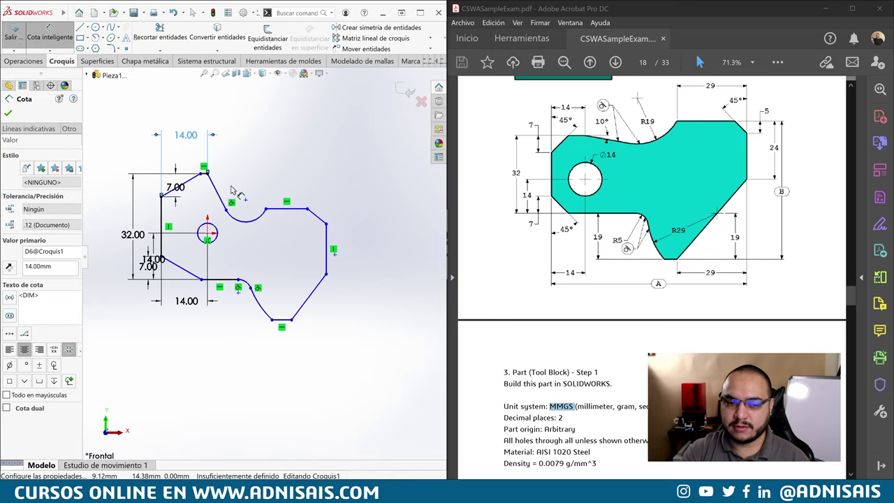
Set both left chamfer angles to 45° against the left vertical line
left_click(191, 184)
left_click(162, 209)
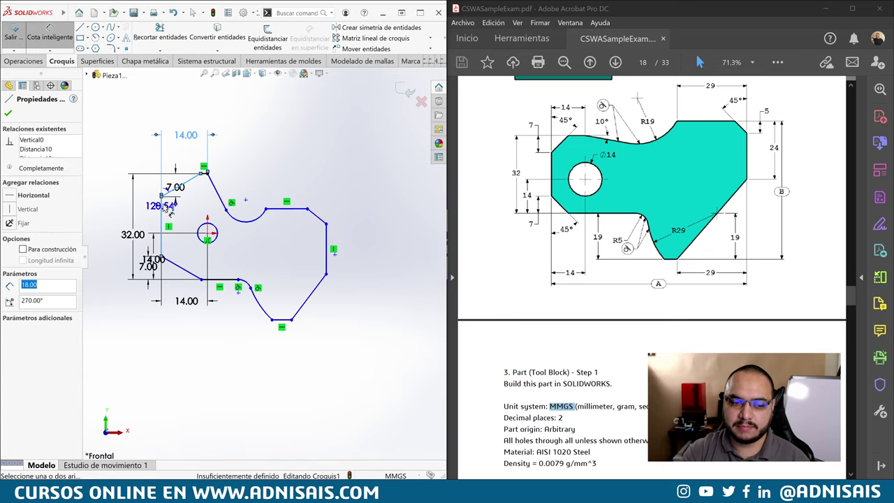
left_click(196, 163)
type("45")
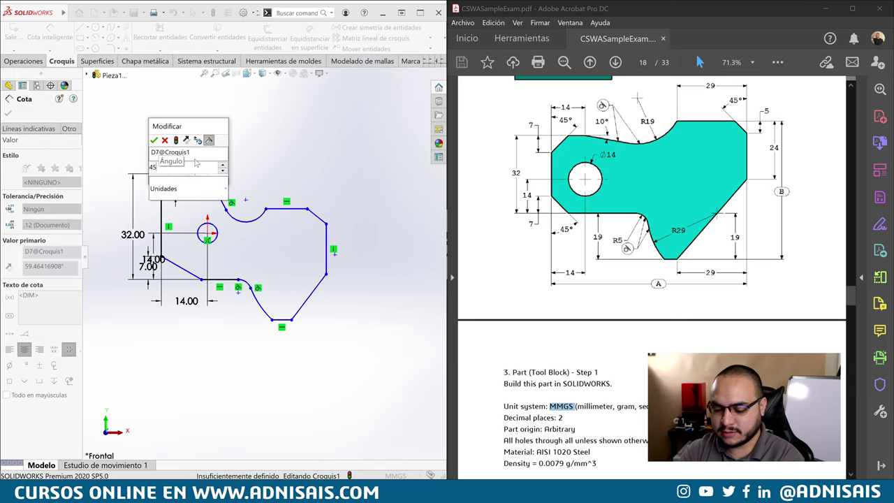
key("Return")
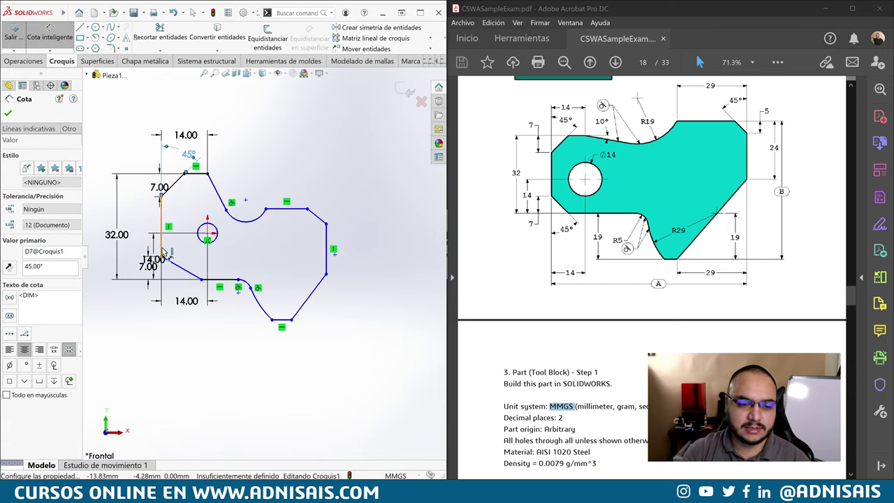
left_click(162, 251)
left_click(180, 269)
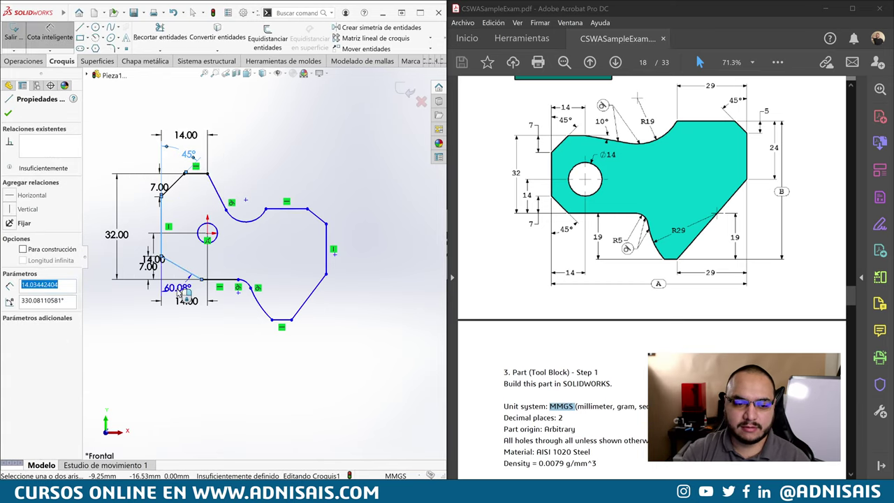
left_click(173, 288)
type("45")
key("Return")
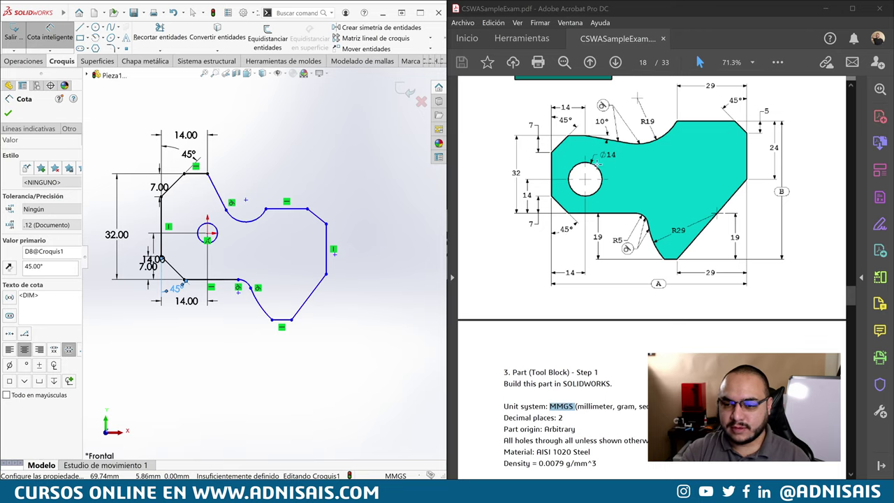
Dimension the circle to Ø14
left_click(201, 225)
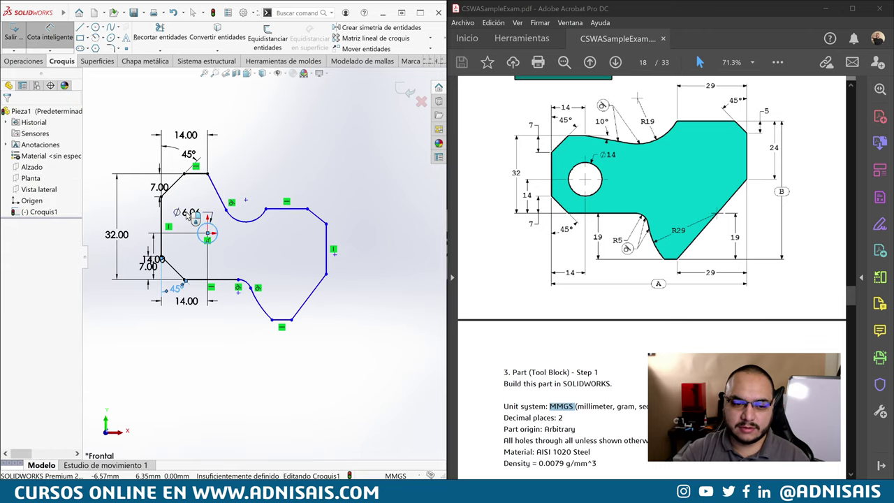
left_click(195, 217)
type("14")
key("Return")
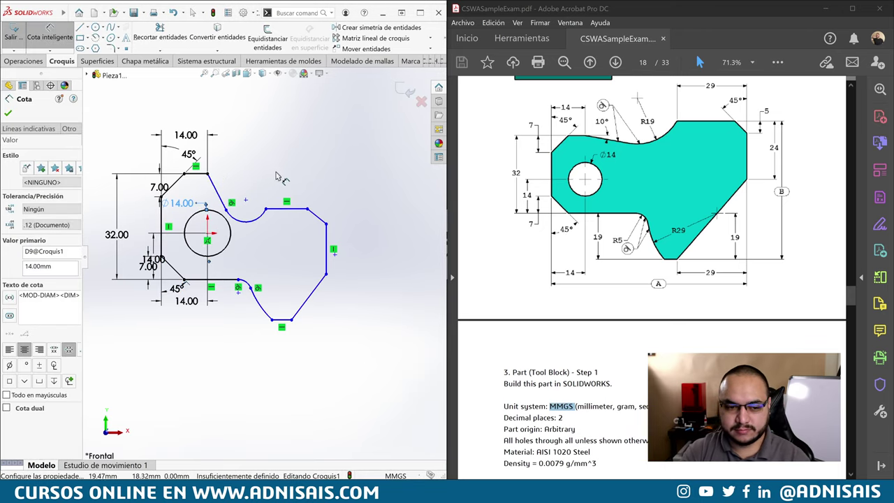
Set a 10° angle between the sloped line and the short top edge
left_click(277, 177)
middle_click_drag(247, 225, 213, 260, "ctrl")
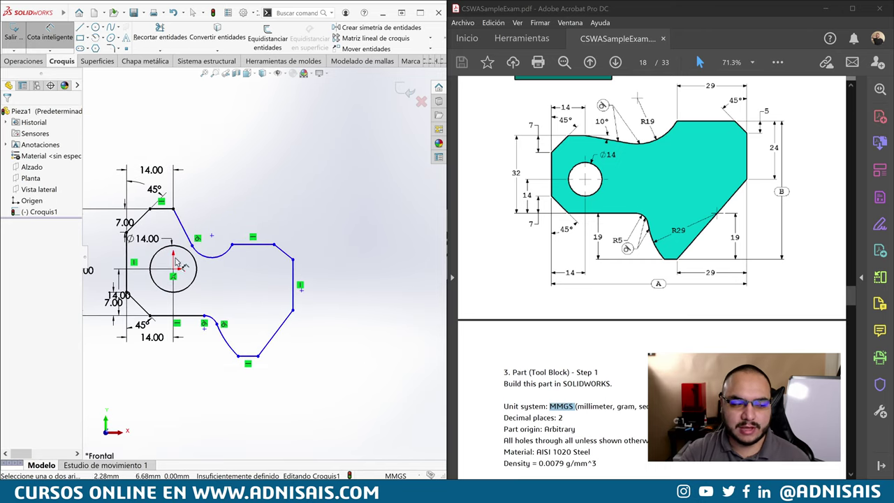
key("z")
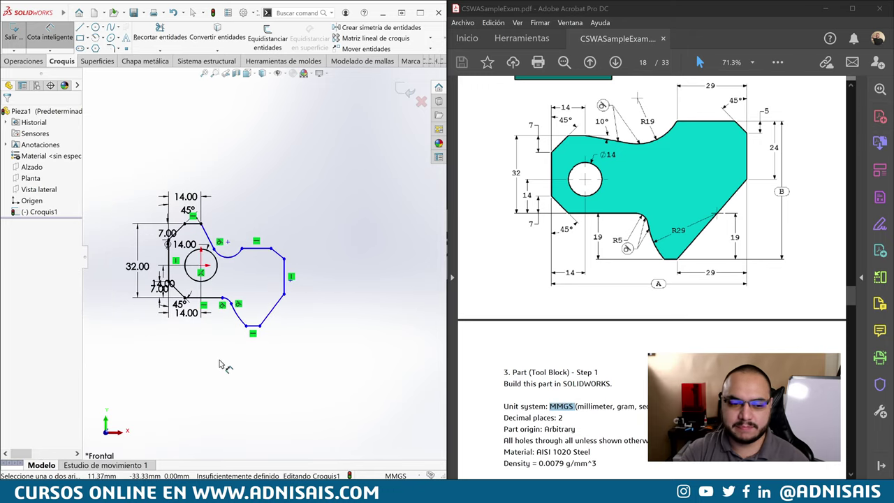
scroll(218, 364, "down", 2)
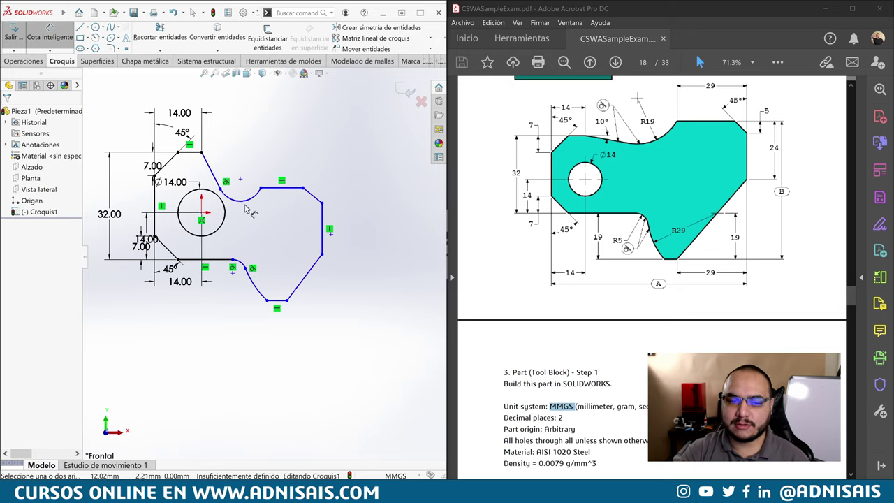
left_click(200, 154)
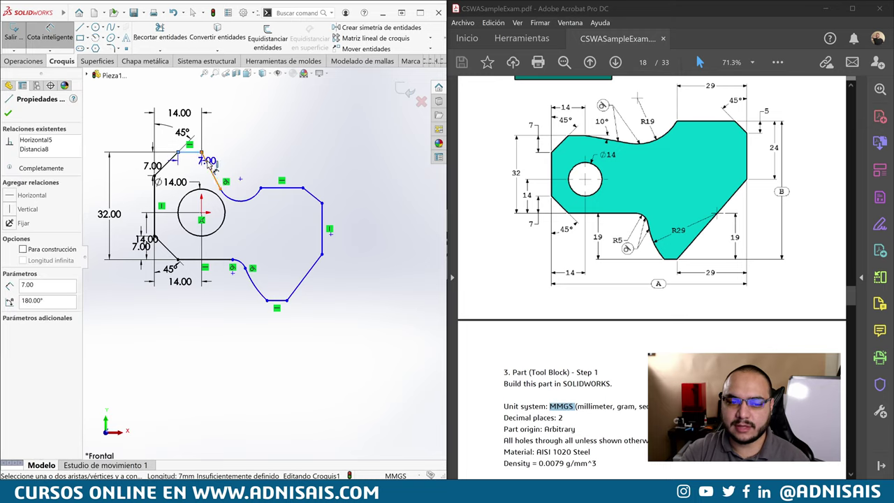
left_click(209, 164)
left_click(227, 164)
type("10")
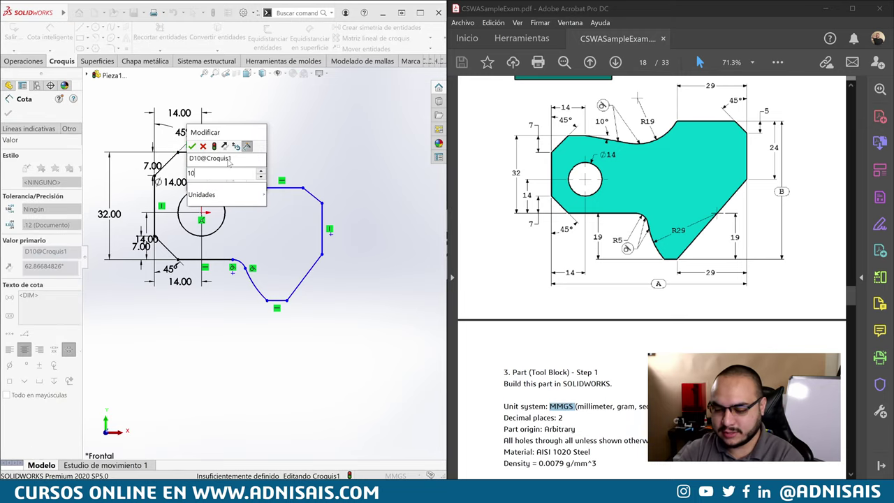
key("Return")
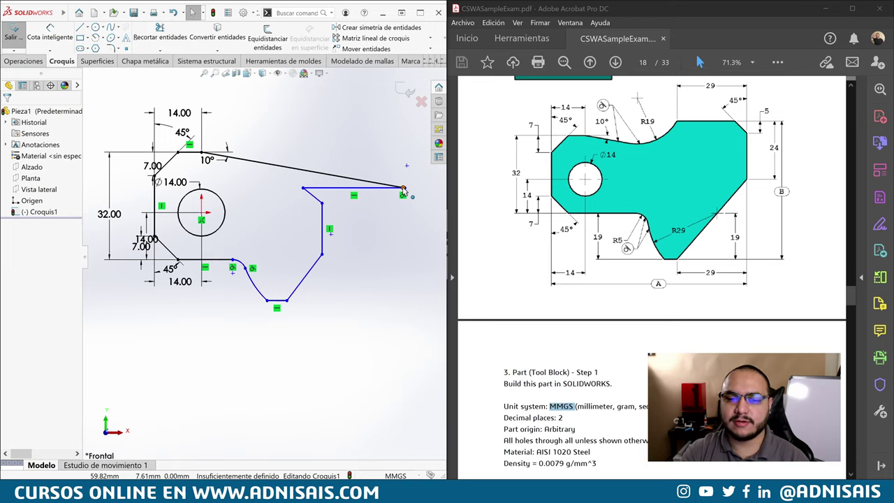
Undo the 10° angle that distorted the profile after trying to drag its endpoints back
key("Escape")
left_click(375, 186)
left_click_drag(375, 185, 282, 169)
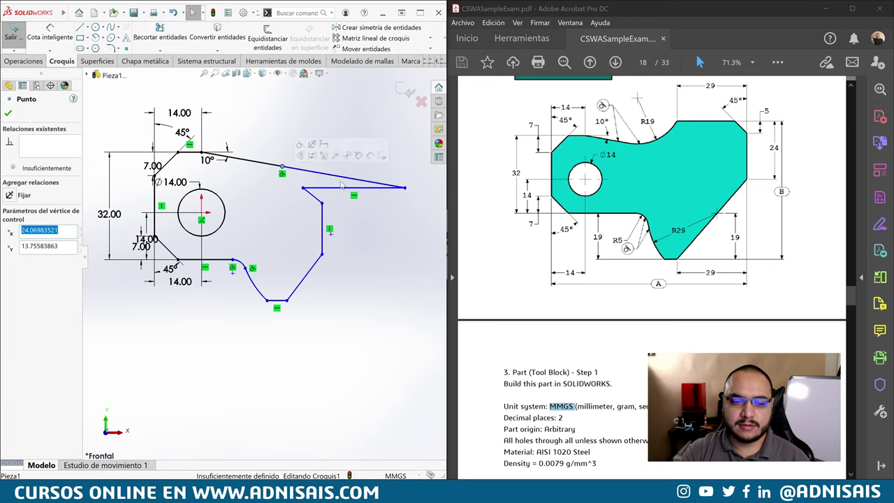
left_click(404, 188)
mouse_move(404, 188)
left_mouse_down()
mouse_move(305, 150)
mouse_move(278, 155)
mouse_move(275, 165)
mouse_move(339, 161)
left_mouse_up()
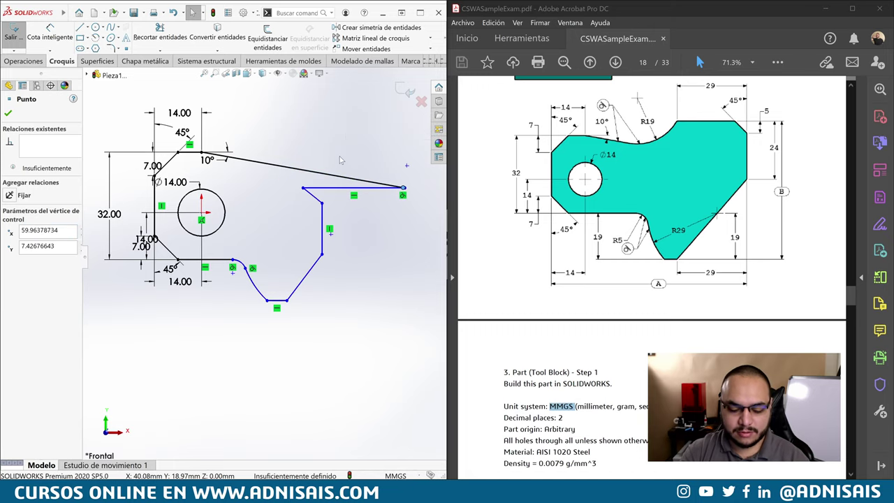
key("ctrl+z")
key("ctrl+z")
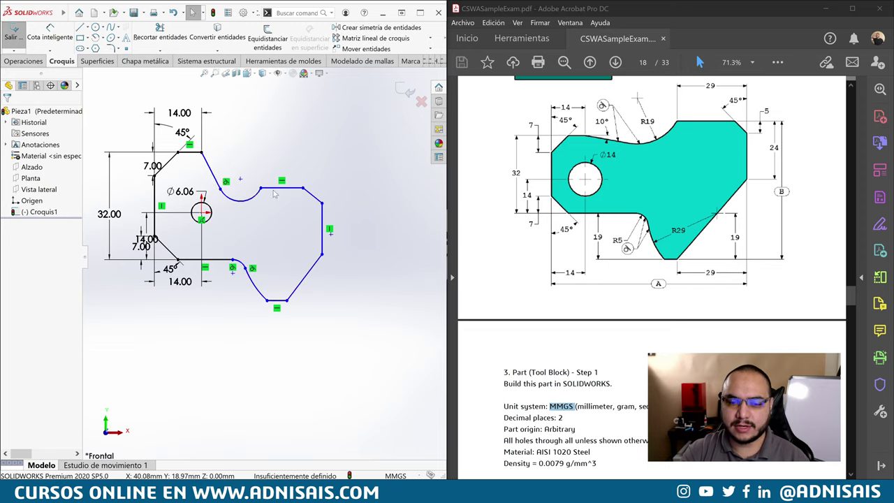
Drag the top line, arc and right edge to roughly match the drawing's right side
mouse_move(275, 190)
left_mouse_down()
mouse_move(276, 169)
mouse_move(316, 141)
left_mouse_up()
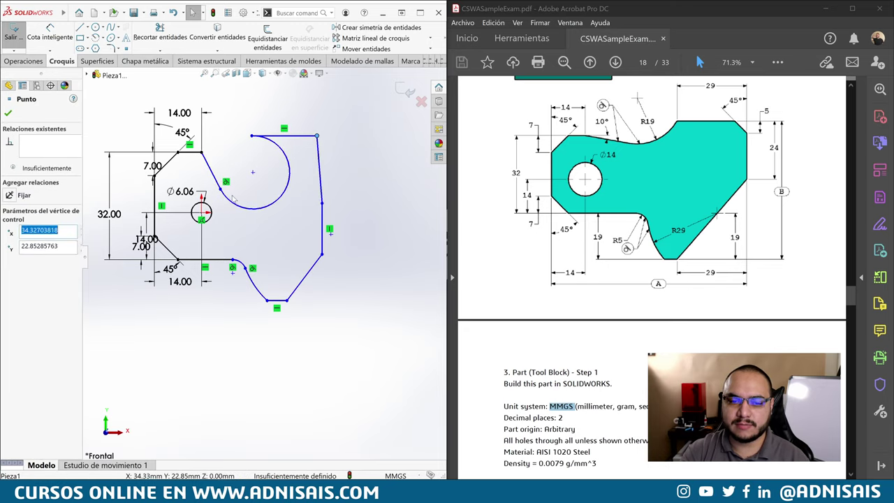
left_click_drag(281, 195, 292, 183)
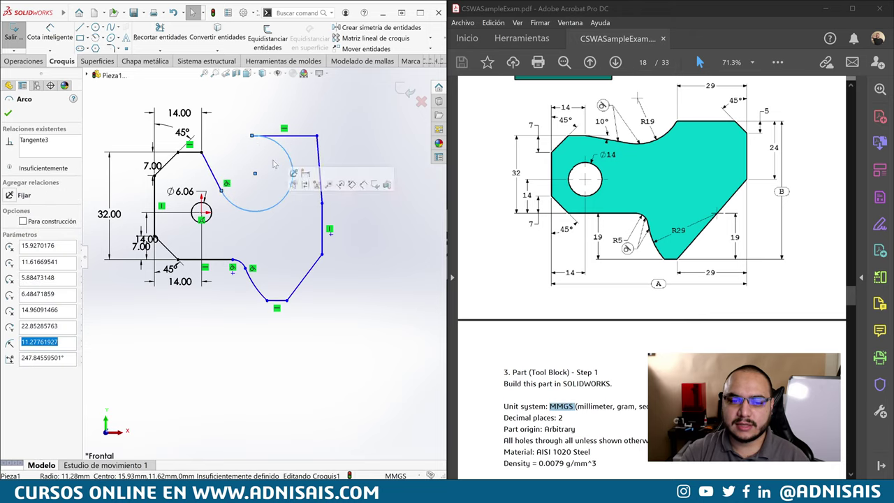
left_click_drag(253, 138, 297, 135)
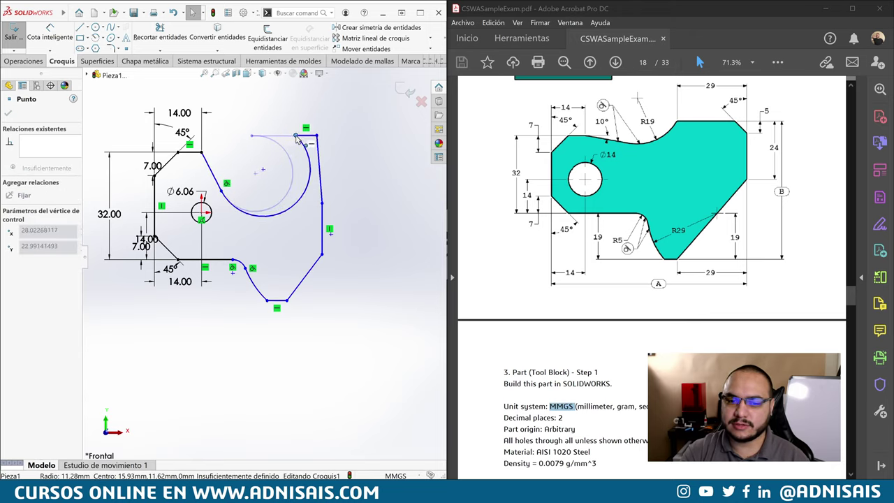
mouse_move(295, 204)
left_mouse_down()
mouse_move(284, 202)
mouse_move(293, 181)
left_mouse_up()
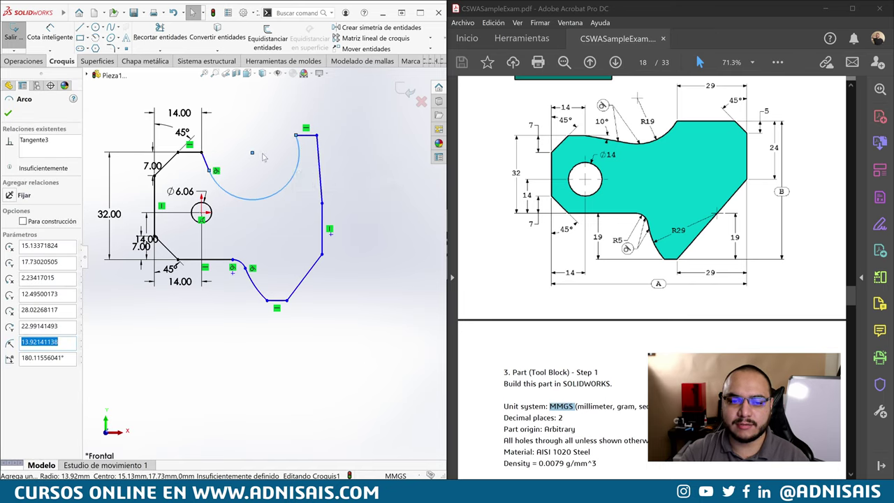
left_click_drag(296, 138, 301, 134)
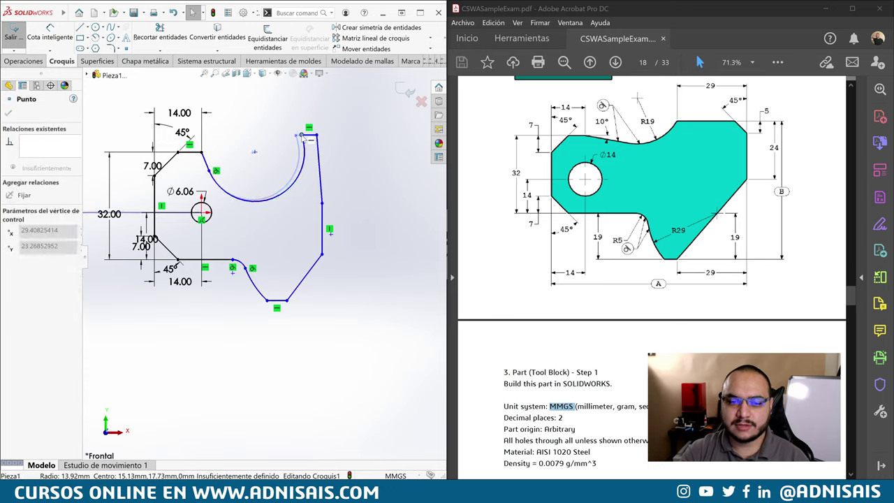
mouse_move(323, 211)
left_mouse_down()
mouse_move(380, 154)
mouse_move(382, 206)
left_mouse_up()
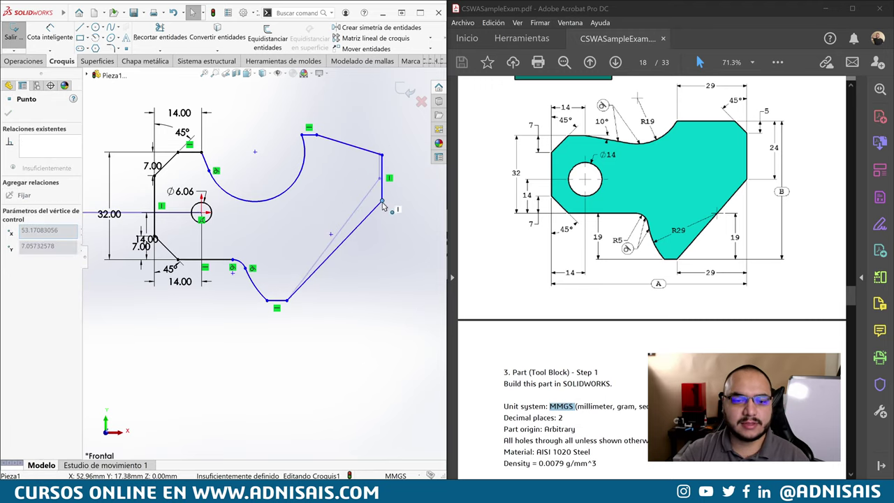
left_click(298, 183)
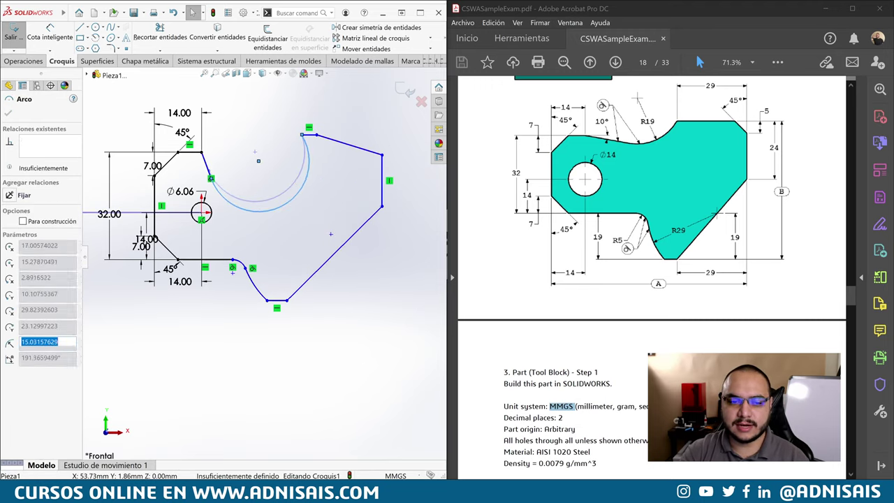
mouse_move(207, 168)
left_mouse_down()
mouse_move(237, 171)
mouse_move(254, 158)
left_mouse_up()
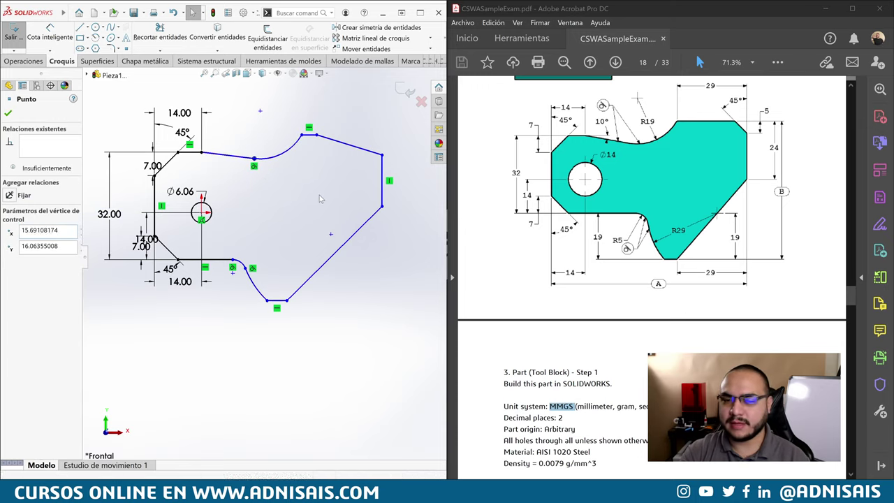
left_click(285, 183)
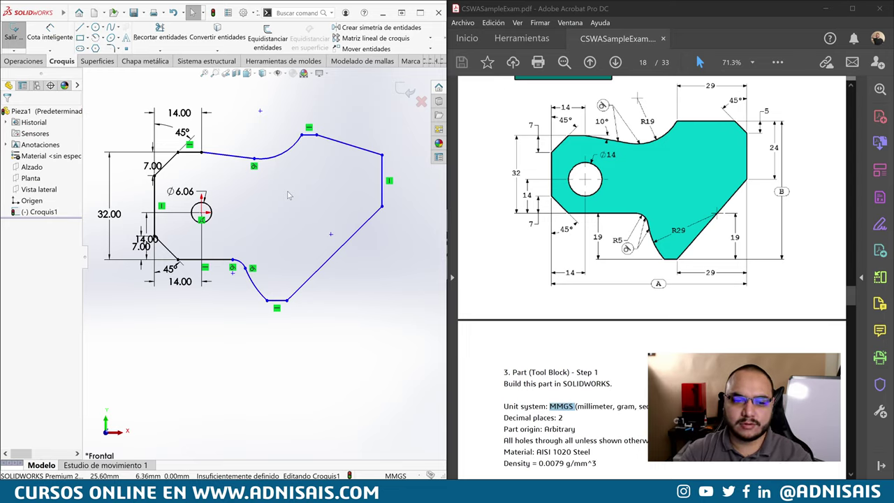
Re-apply the 10° angle between sloped top line and short top edge, label placed clear
right_click_drag(281, 216, 261, 153)
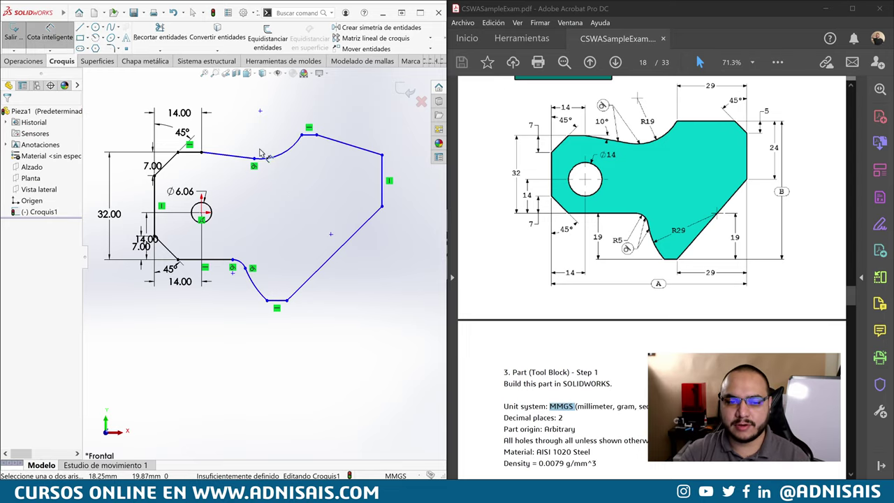
left_click(227, 156)
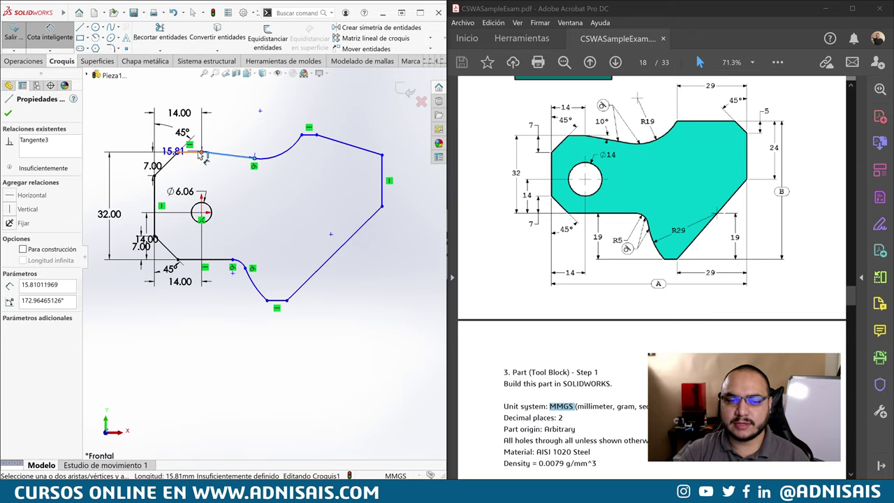
left_click(195, 152)
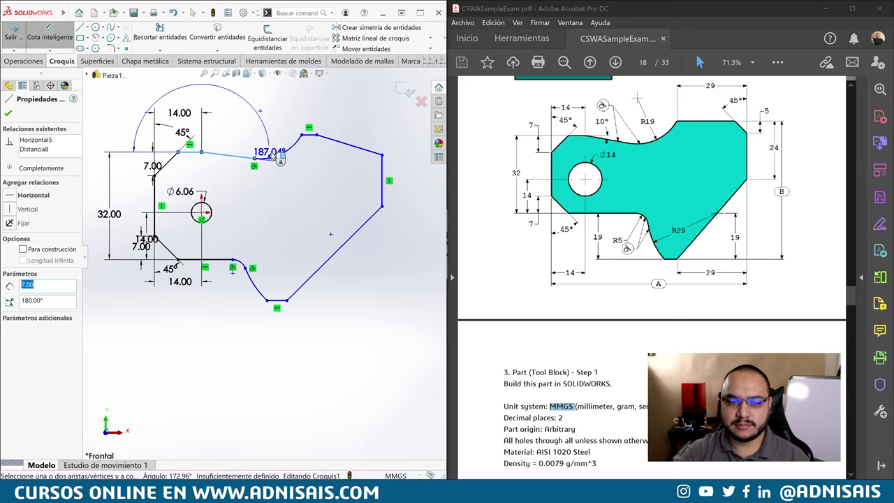
left_click(300, 157)
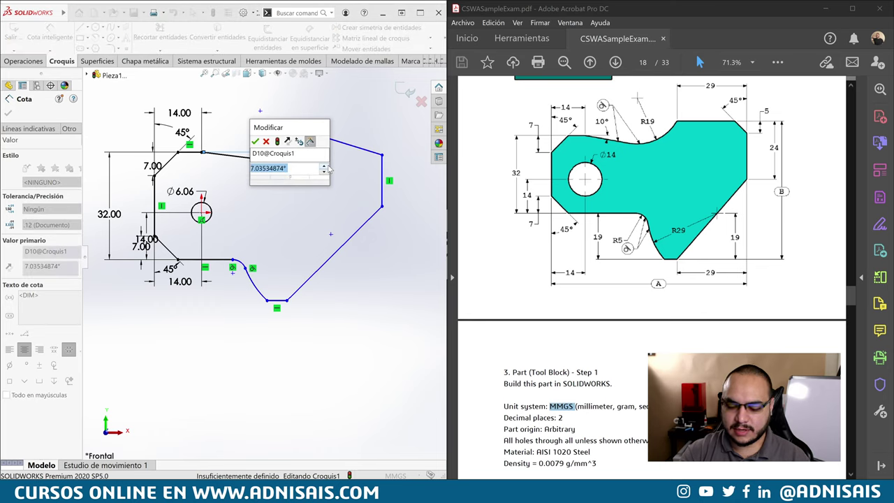
type("10")
key("Return")
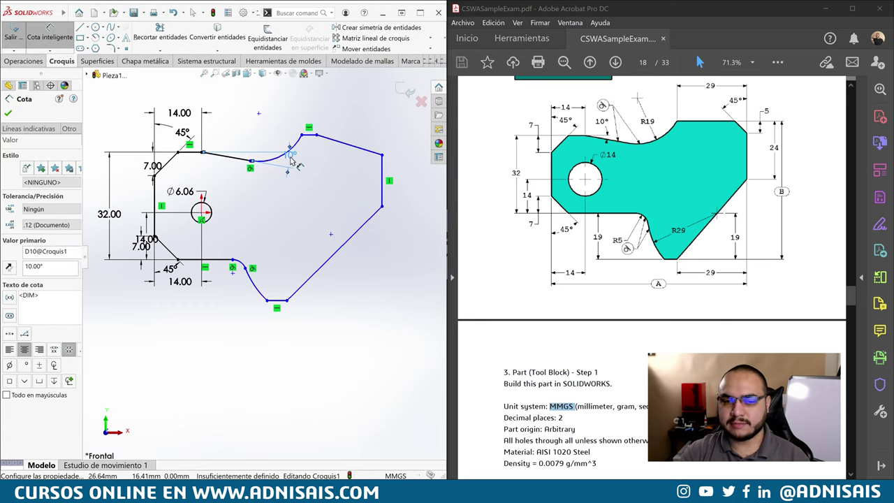
left_click_drag(290, 155, 231, 138)
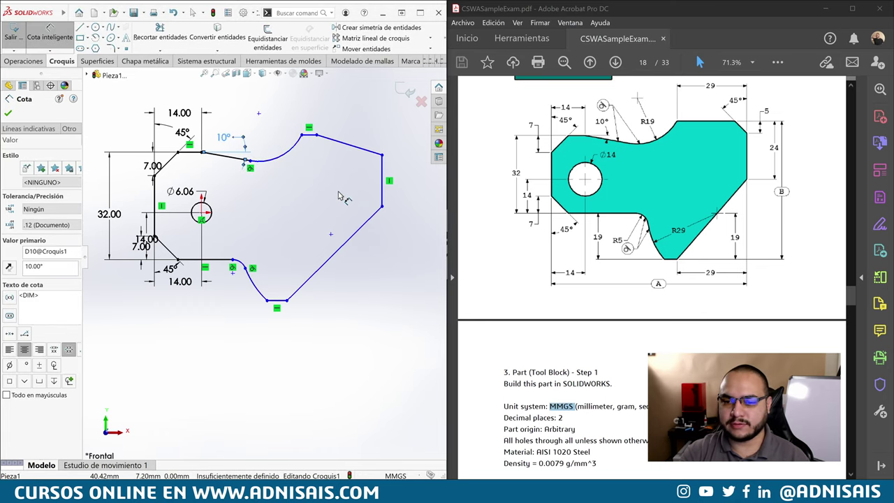
Give the upper arc R19 and the notch a 19 mm depth
left_click(287, 154)
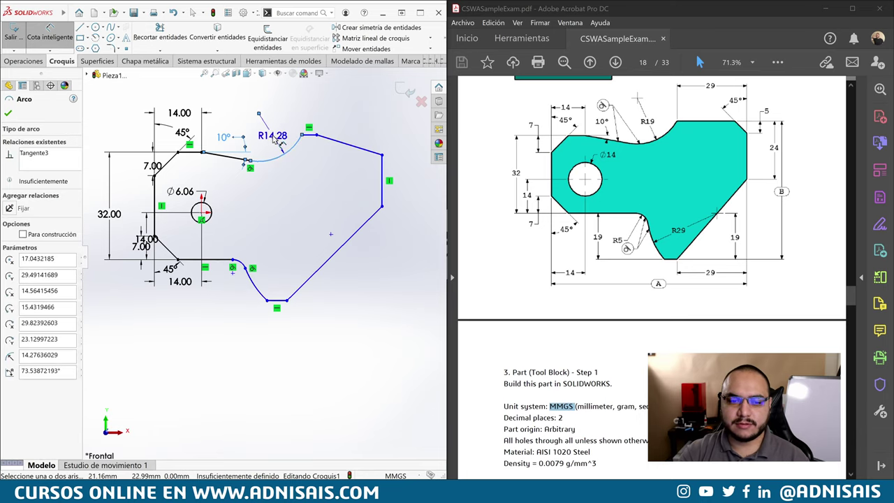
left_click(275, 142)
type("19")
key("Return")
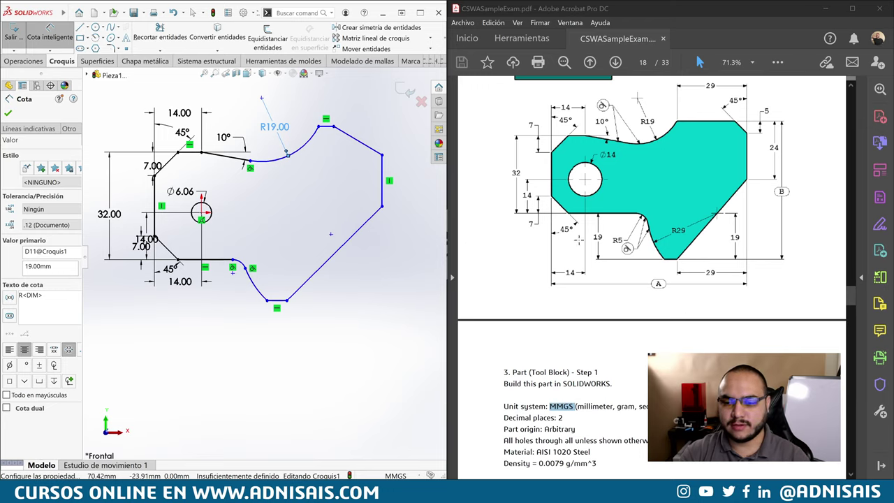
left_click(224, 261)
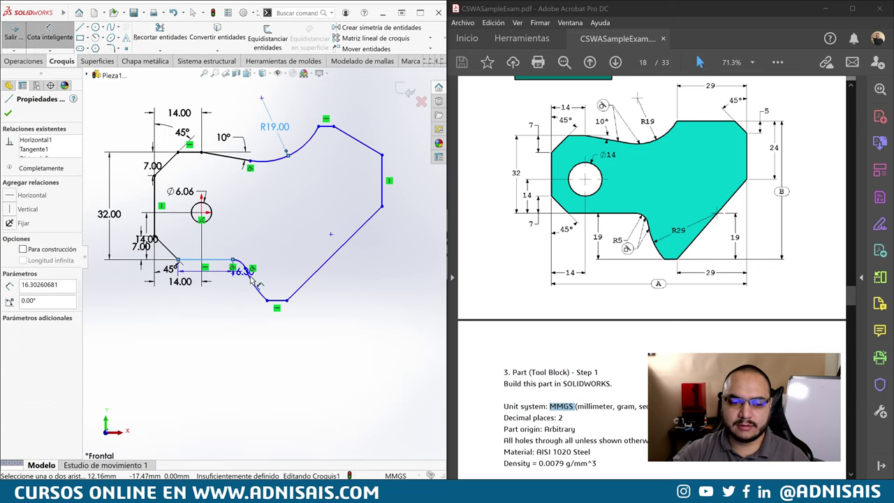
left_click(237, 296)
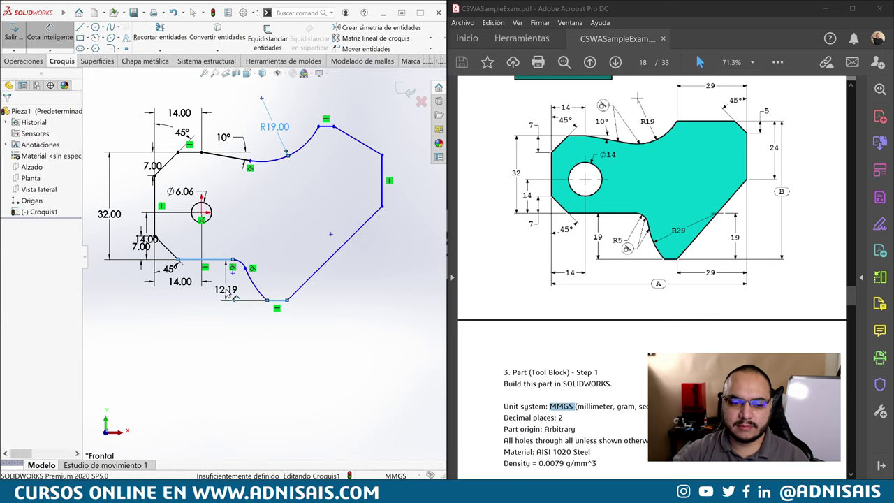
type("19")
key("Return")
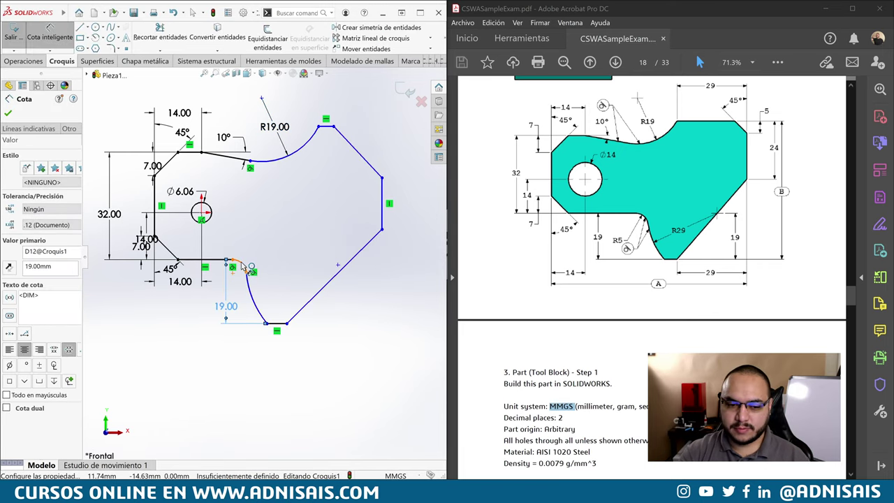
Set the small lower fillet to R5 and the large lower arc to R29
left_click(252, 272)
left_click(275, 260)
type("5")
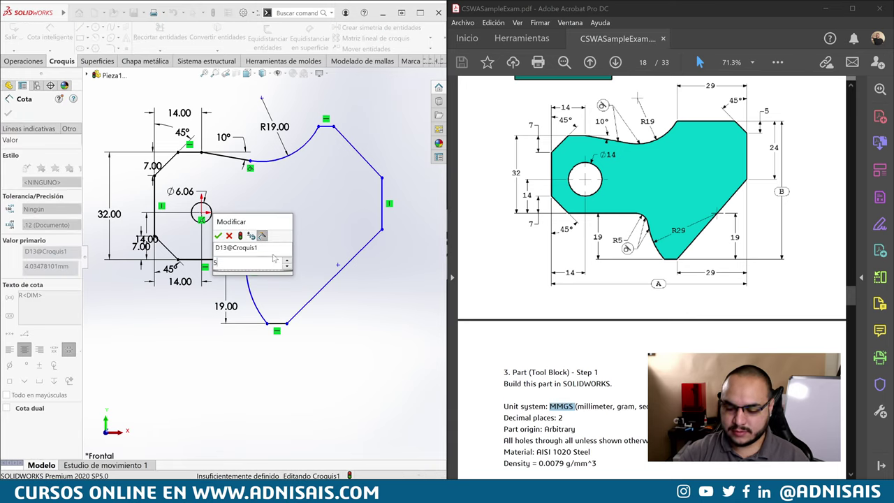
key("Return")
left_click(257, 294)
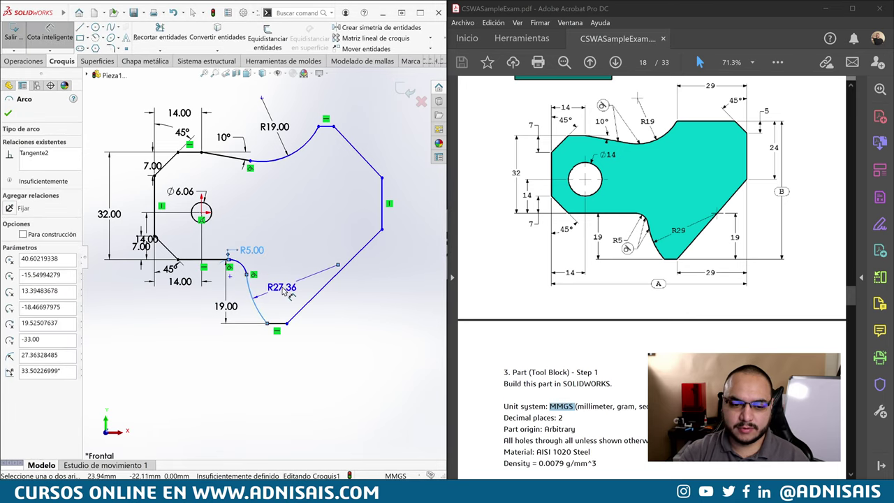
left_click(279, 285)
type("29")
key("Return")
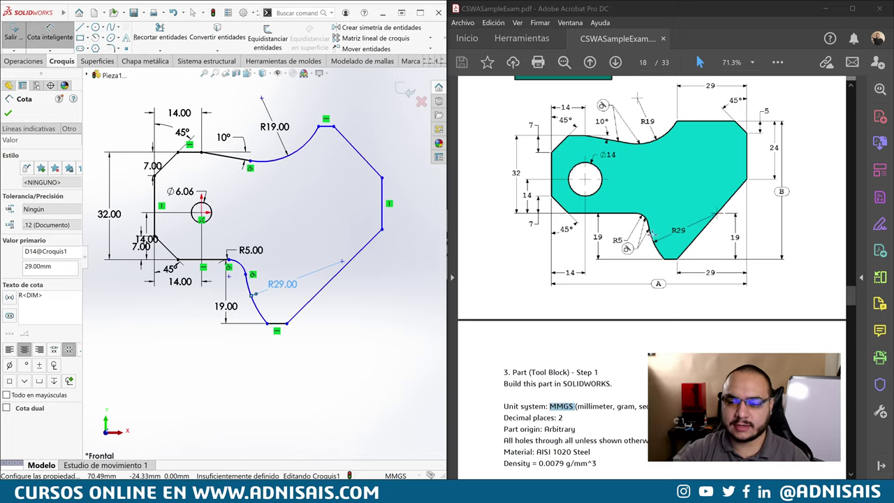
Dimension the lower-right diagonal with a 19 mm height above the bottom line and 29 mm span
left_click(342, 263)
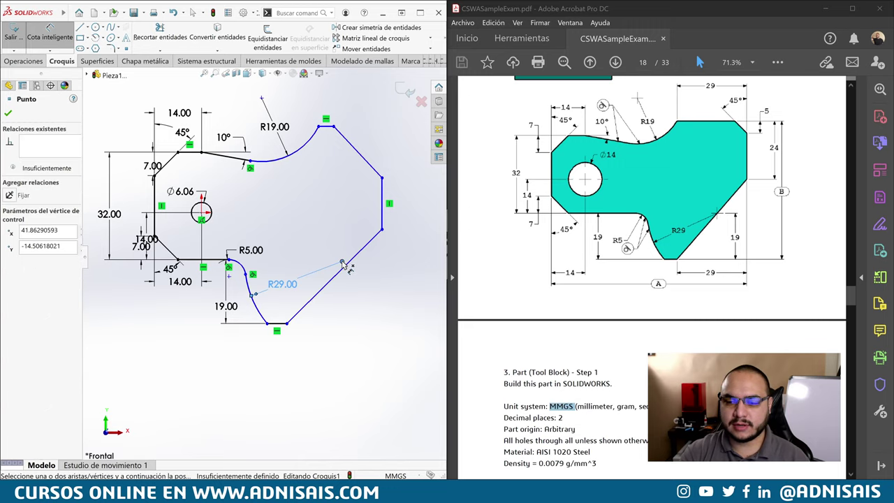
left_click(283, 324)
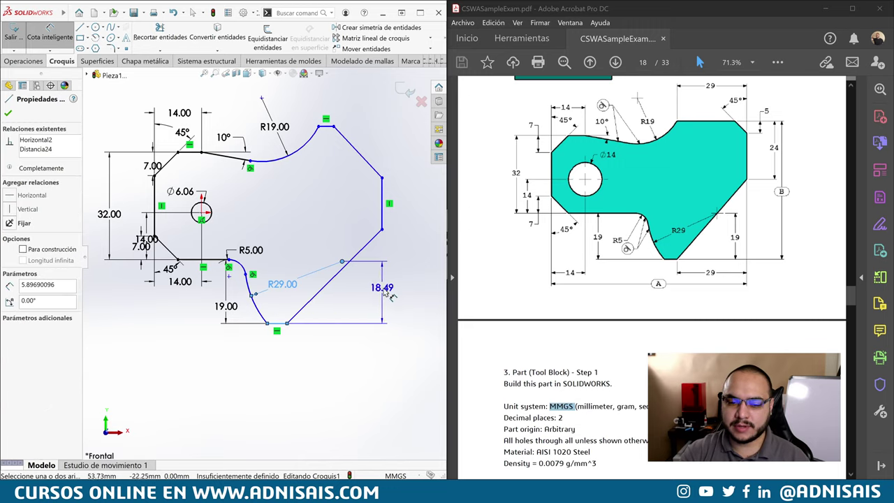
left_click(390, 296)
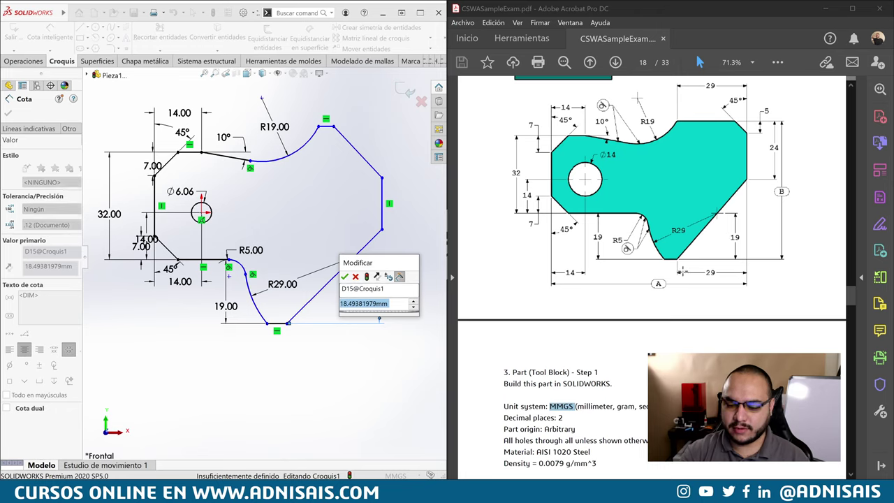
type("19")
key("Return")
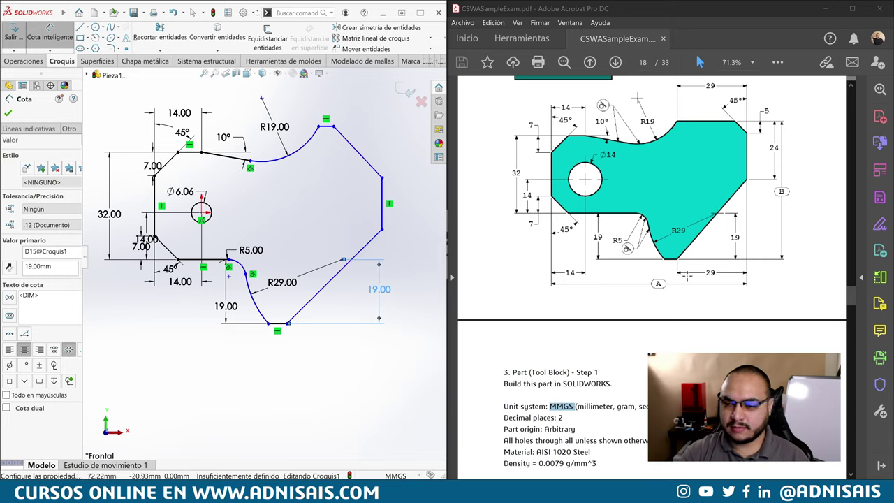
left_click(338, 274)
left_click(342, 376)
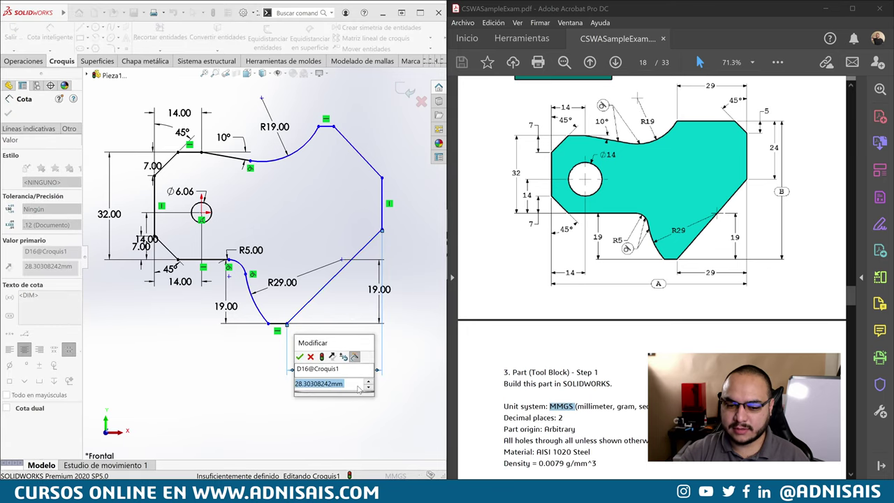
type("29")
key("Return")
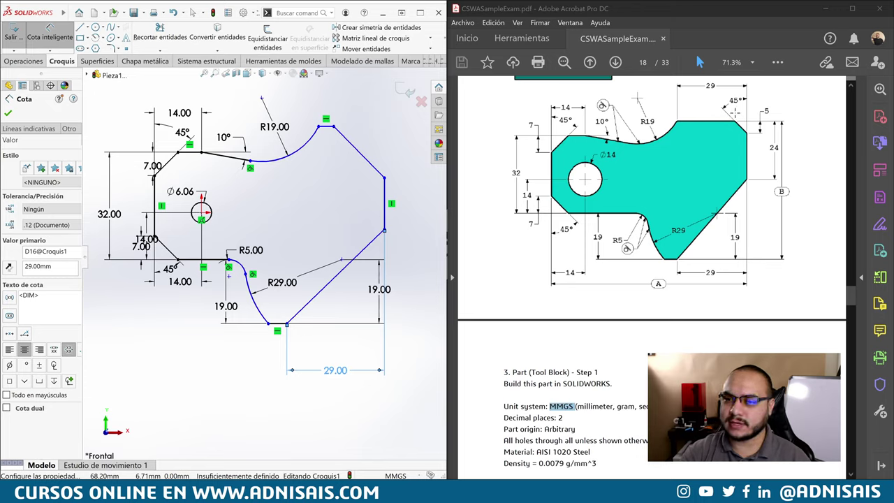
Set the top width to 29 mm and the upper-right chamfer angle to 45°
left_click(321, 128)
left_click(384, 202)
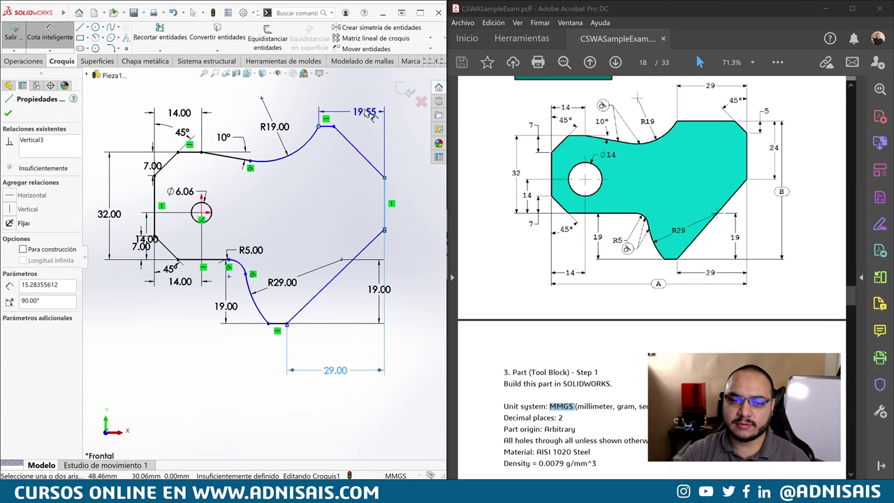
left_click(366, 98)
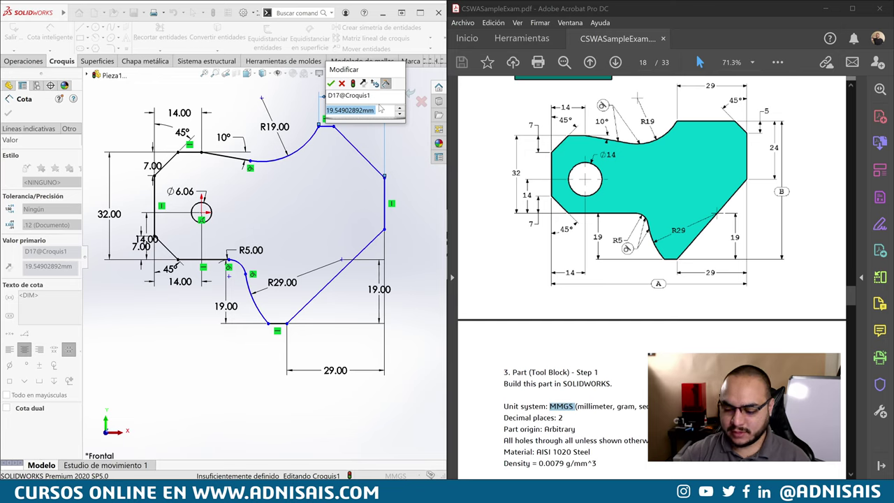
type("29")
key("Return")
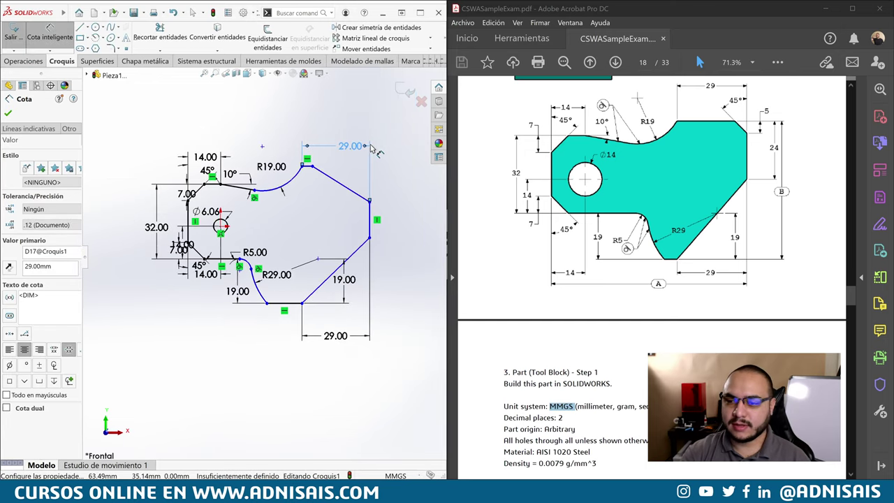
scroll(395, 155, "down", 2)
left_click(325, 193)
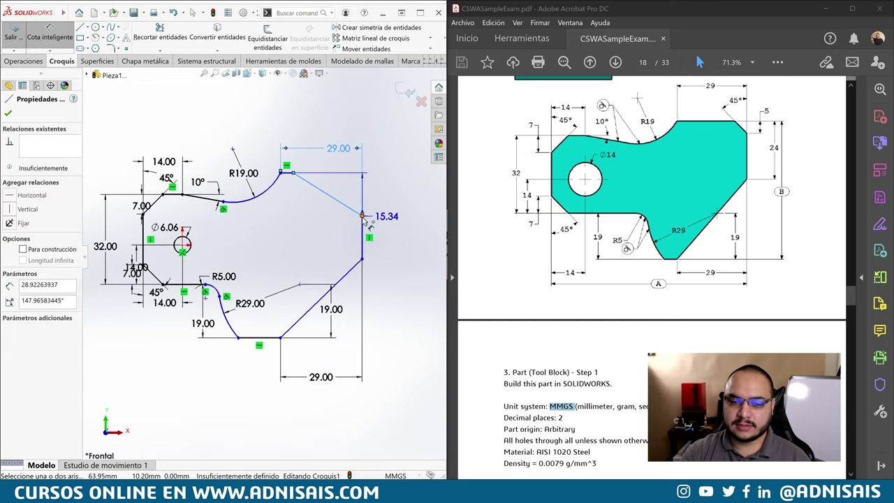
left_click(336, 160)
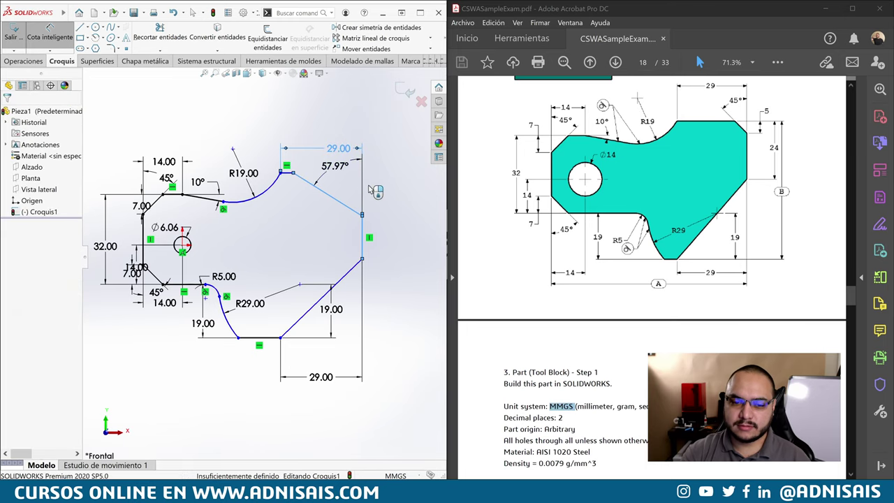
type("45")
key("Return")
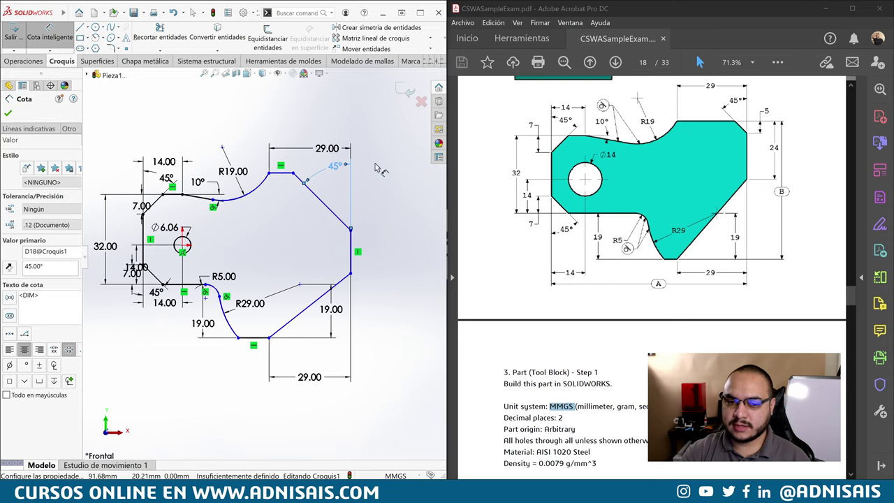
Give the chamfer a 5 mm vertical drop and the right edge a 24 mm height
left_click(323, 200)
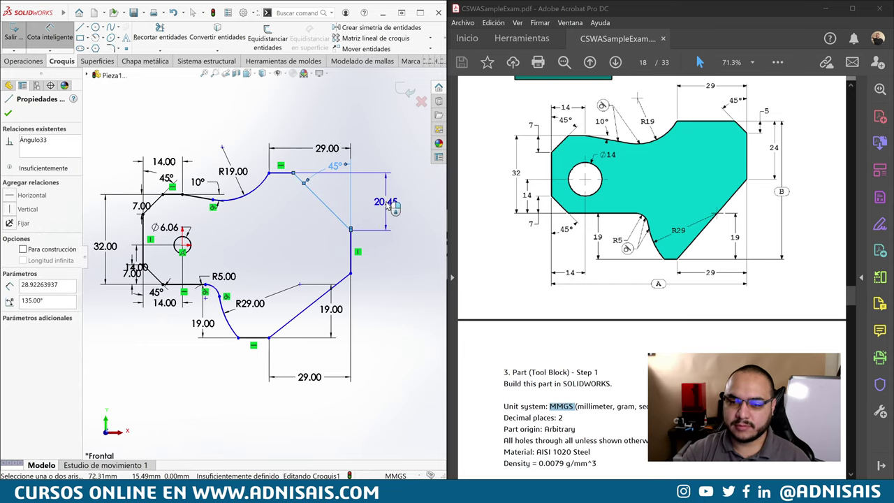
left_click(395, 210)
type("5.00mm")
key("Return")
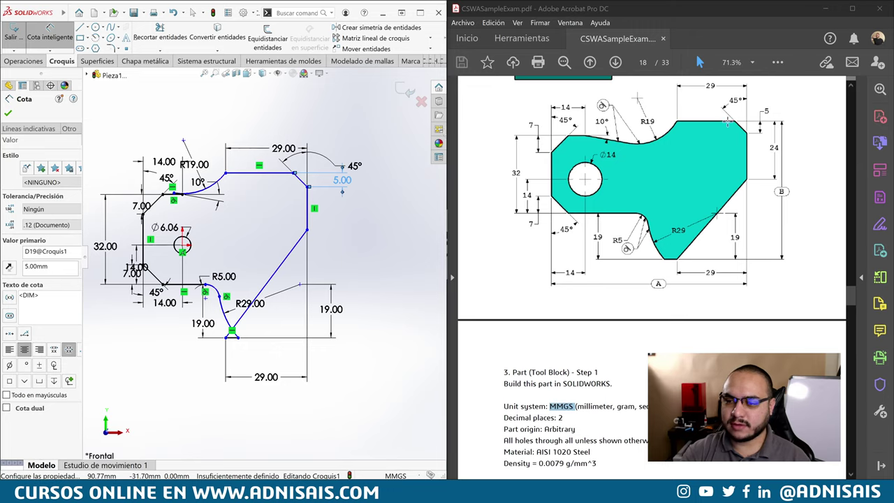
left_click(279, 173)
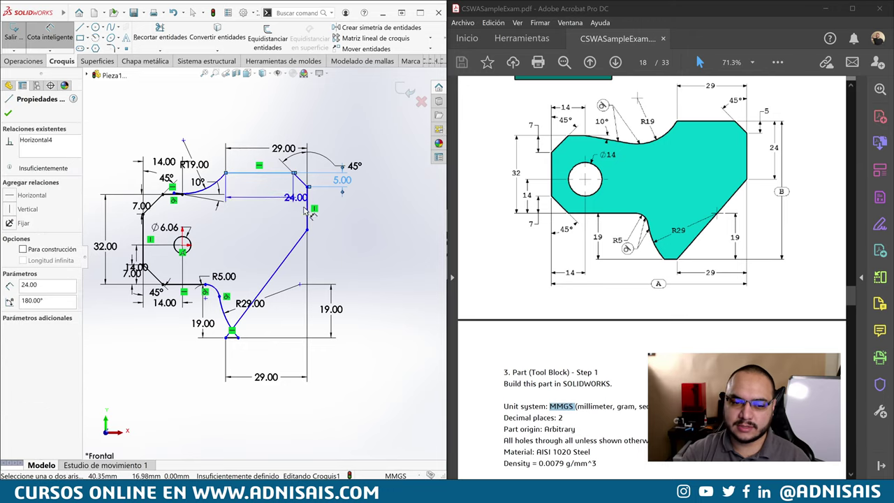
left_click(308, 230)
left_click(371, 204)
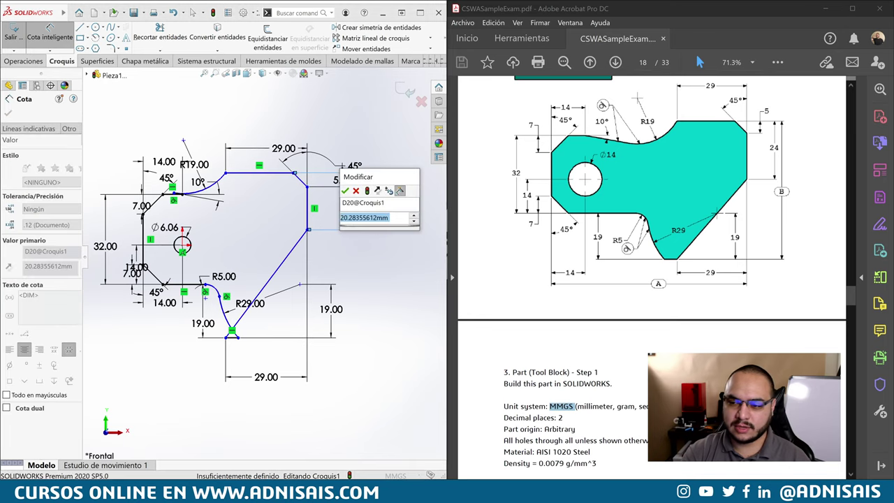
type("24")
key("Return")
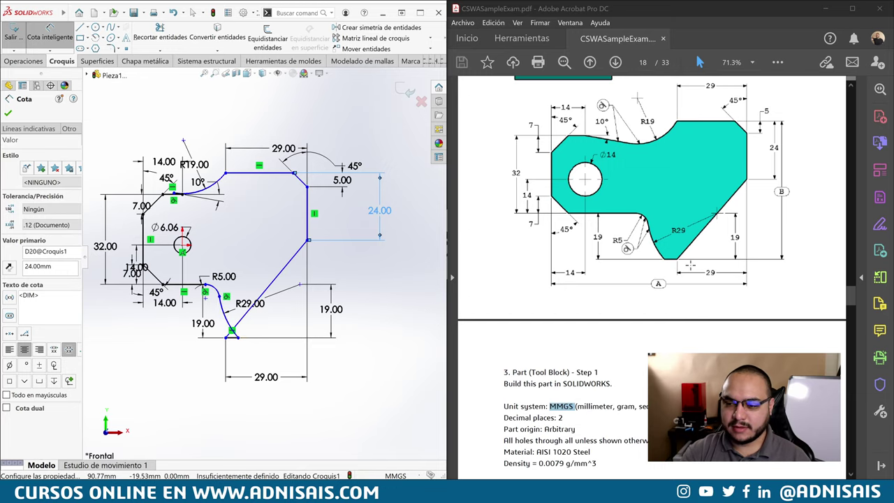
Dimension the profile's overall width as 81.00 mm below the sketch
scroll(683, 350, "down", 2)
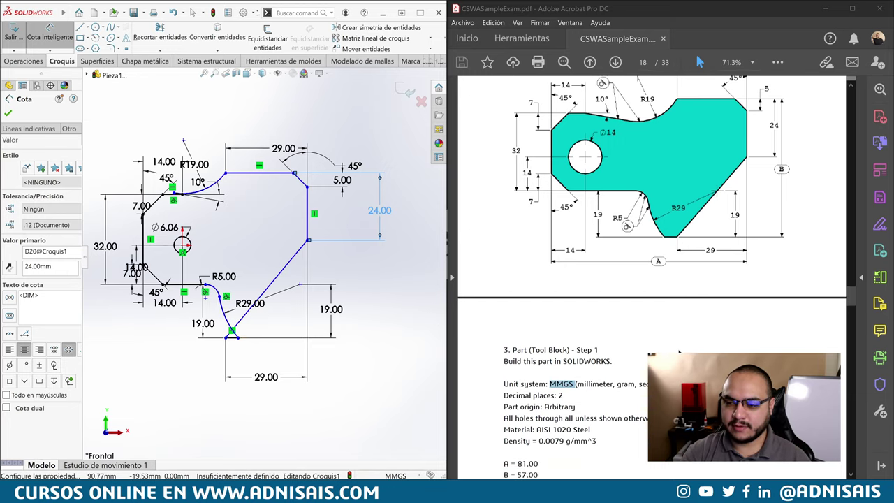
scroll(683, 349, "down", 2)
scroll(645, 342, "up", 1)
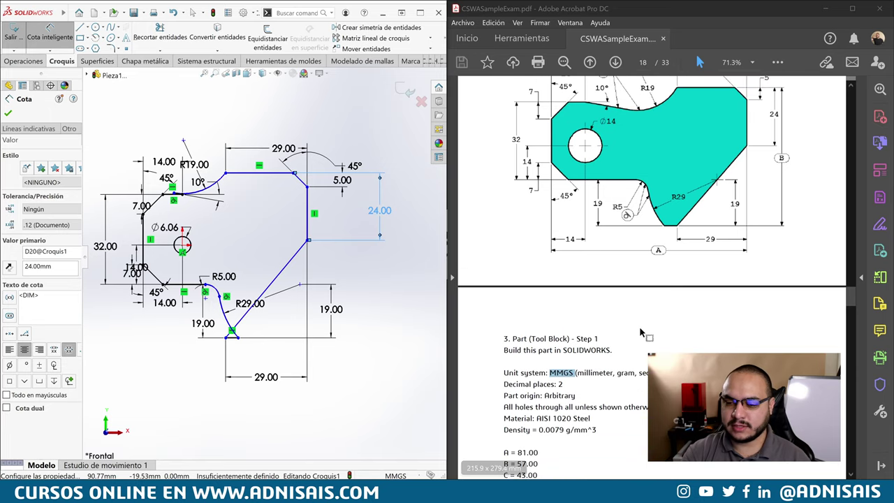
key("f")
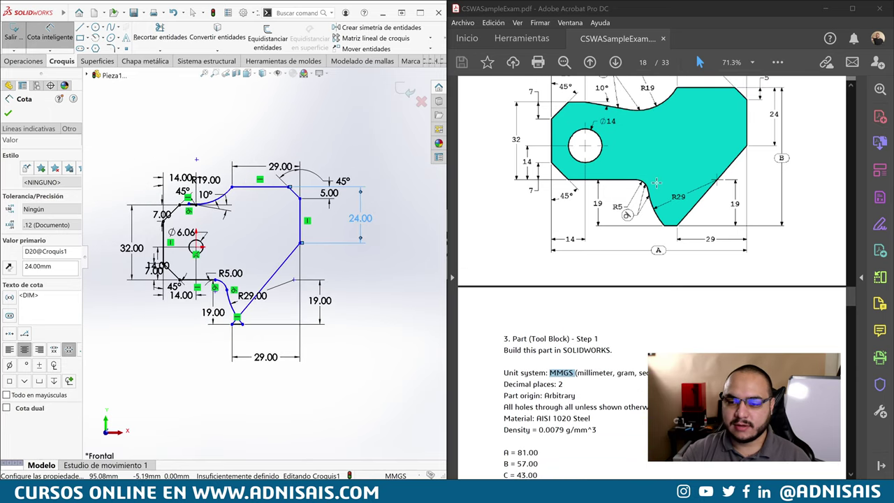
scroll(745, 186, "up", 1)
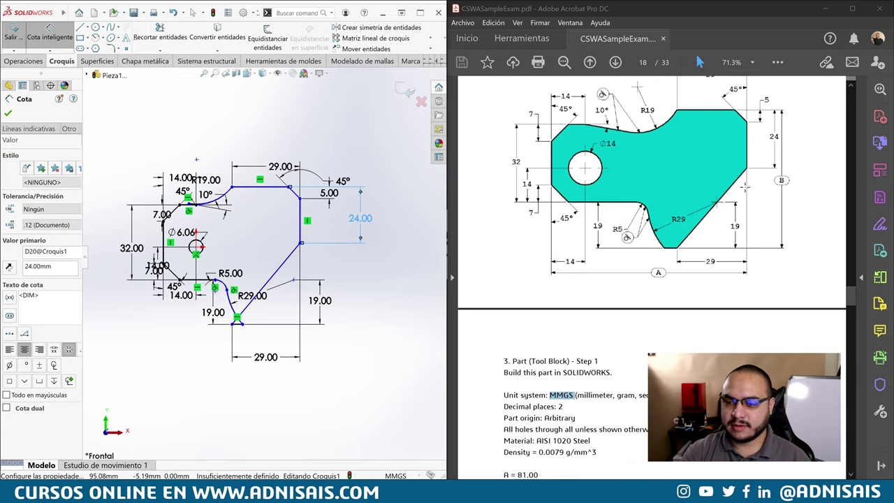
left_click(170, 248)
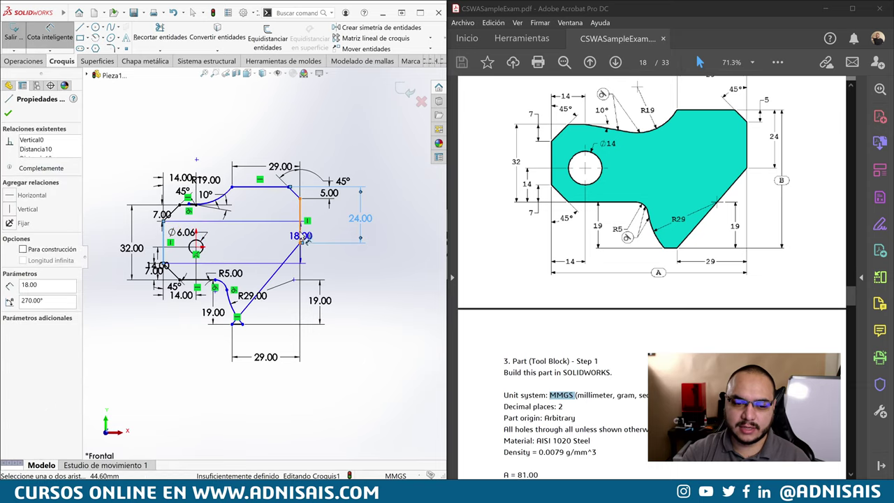
left_click(243, 393)
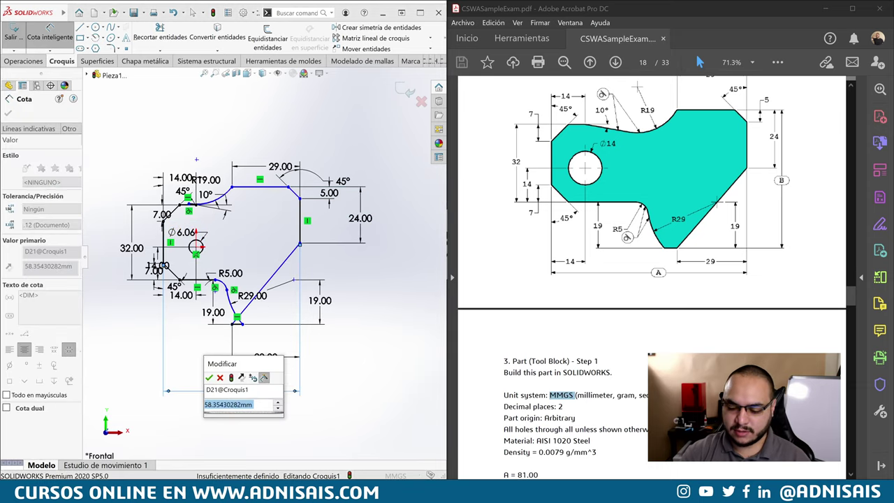
type("8")
type("81")
key("Return")
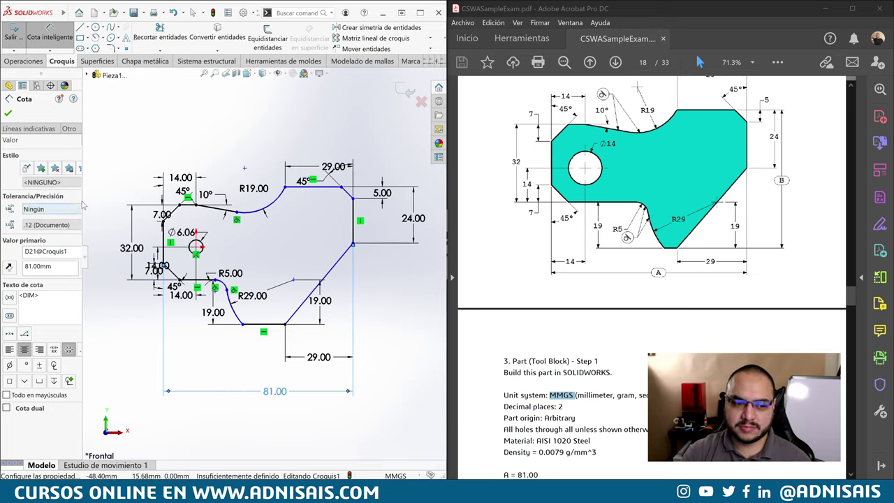
Rename the 81.00 width dimension to A in the PropertyManager
left_click_drag(82, 199, 99, 200)
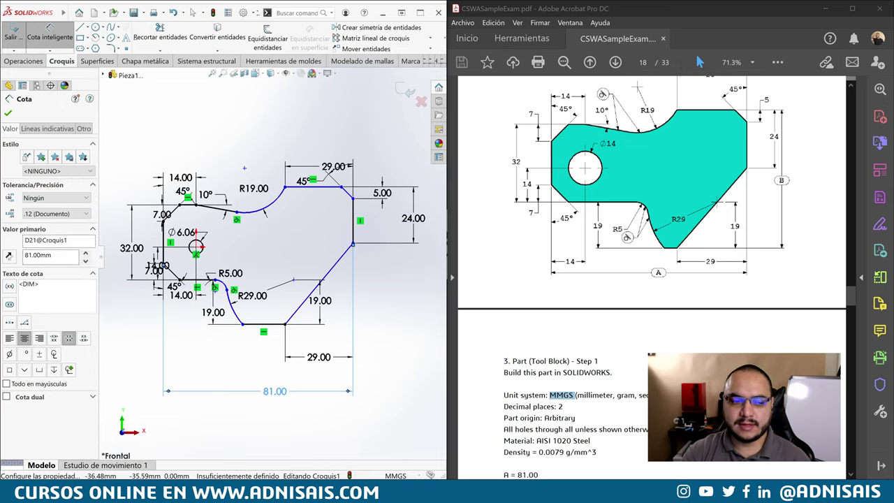
double_click(46, 240)
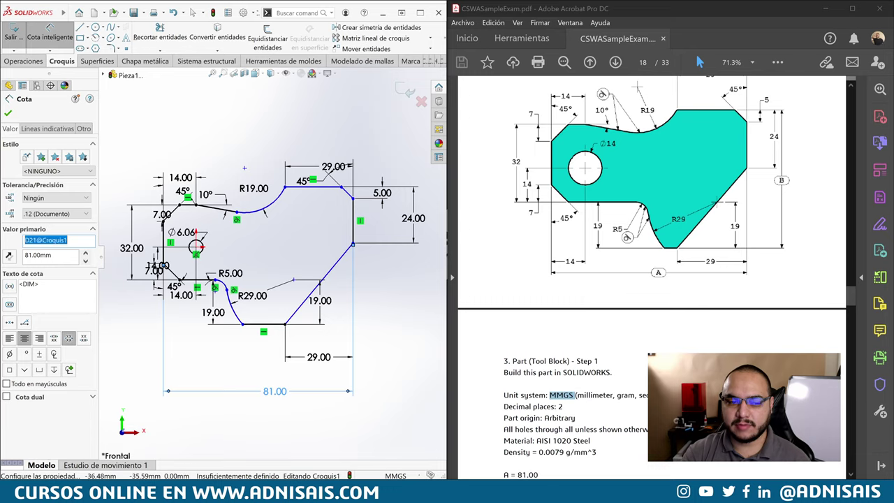
type("A")
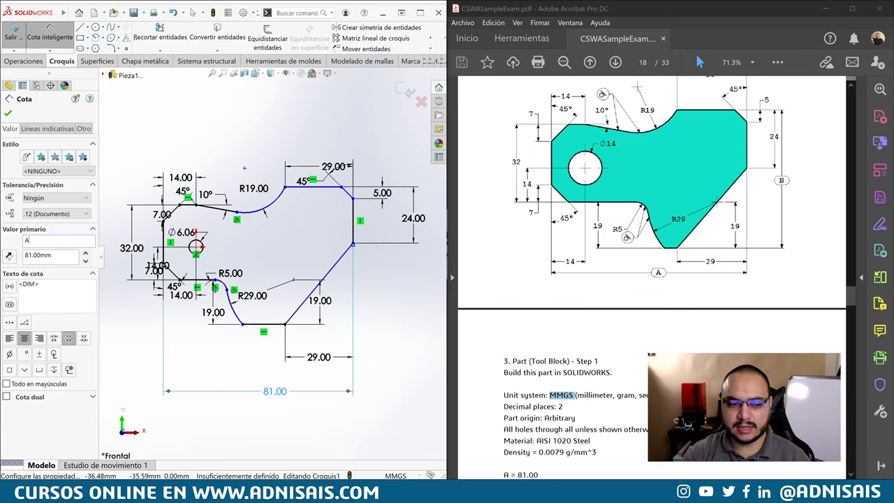
left_click(222, 366)
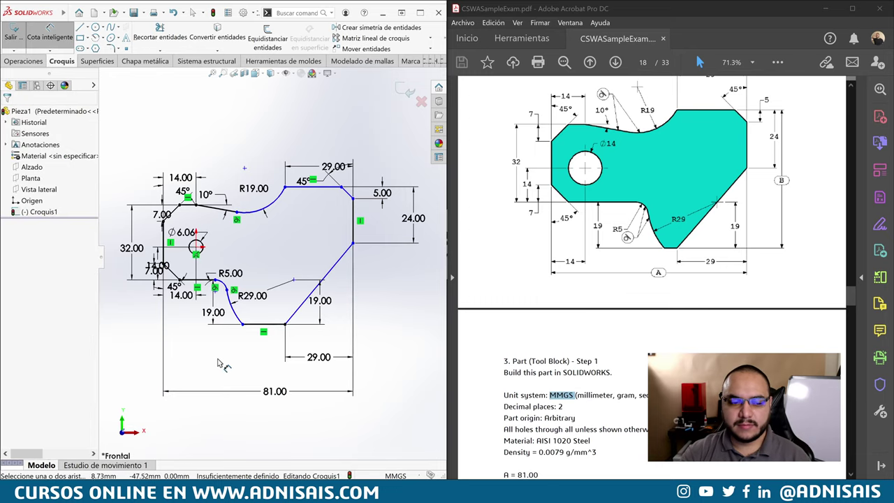
left_click(281, 396)
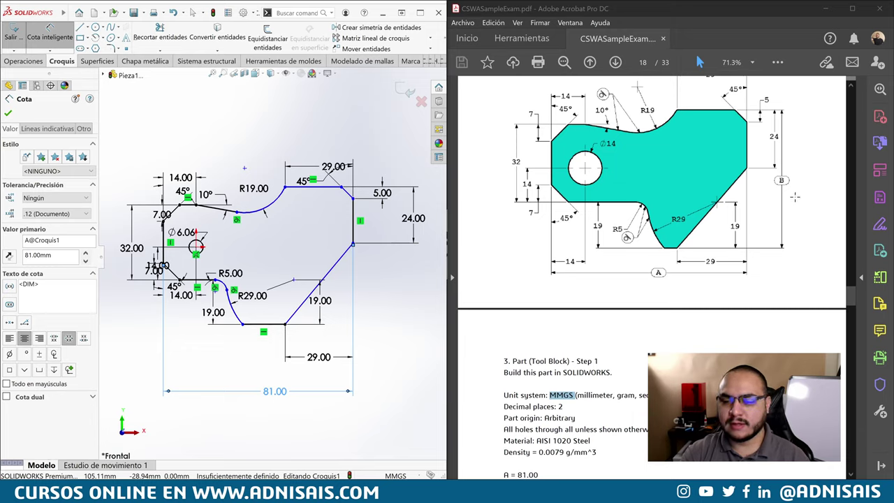
Dimension the overall height between the top and bottom edges as 57.00 mm
left_click(297, 193)
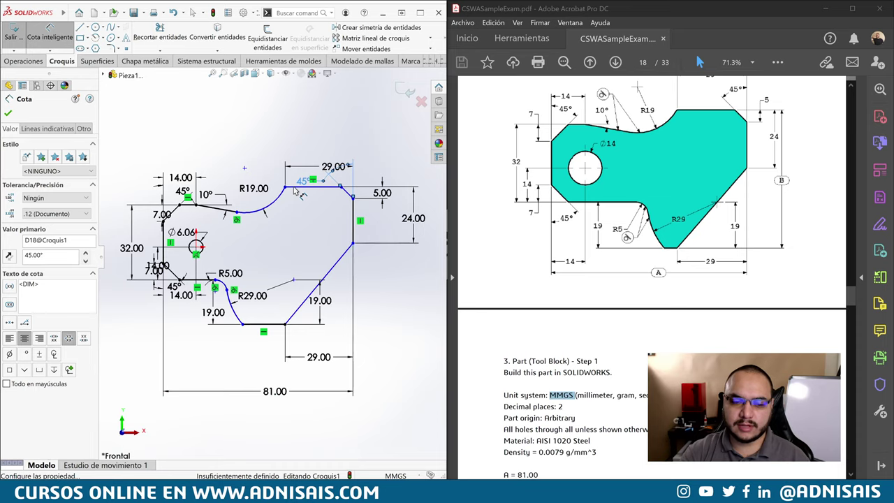
left_click(289, 188)
left_click(269, 324)
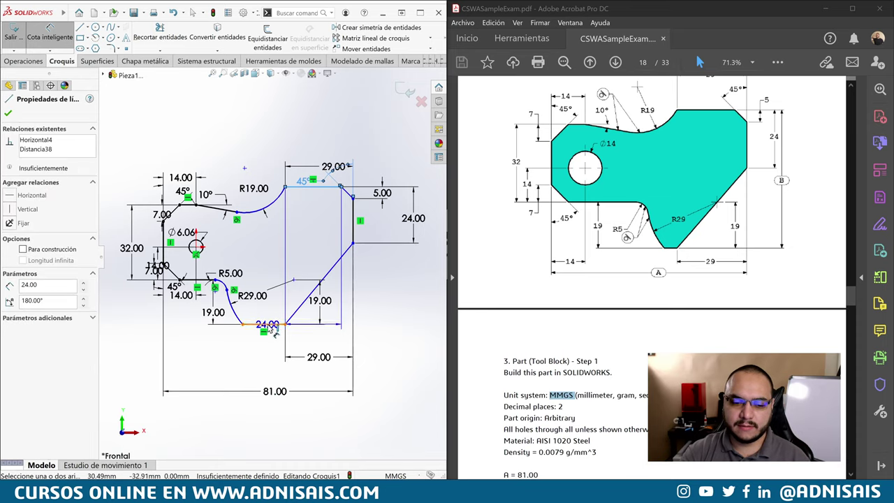
left_click(429, 286)
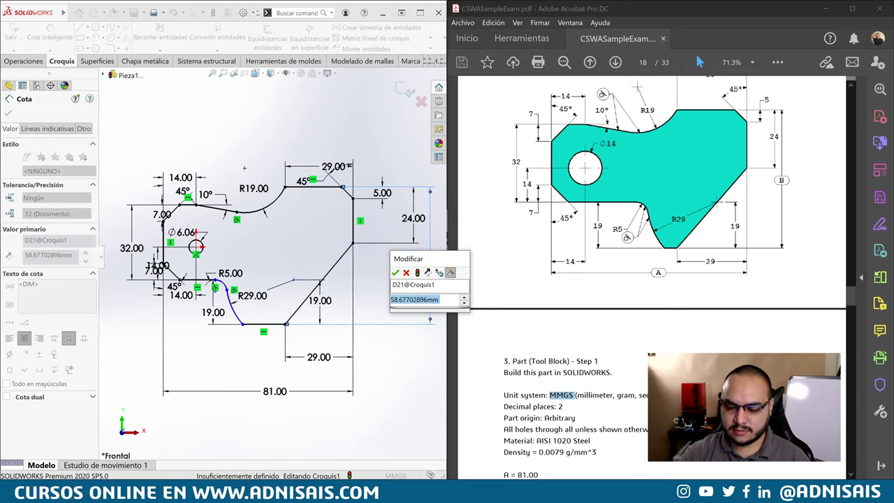
type("57")
key("Return")
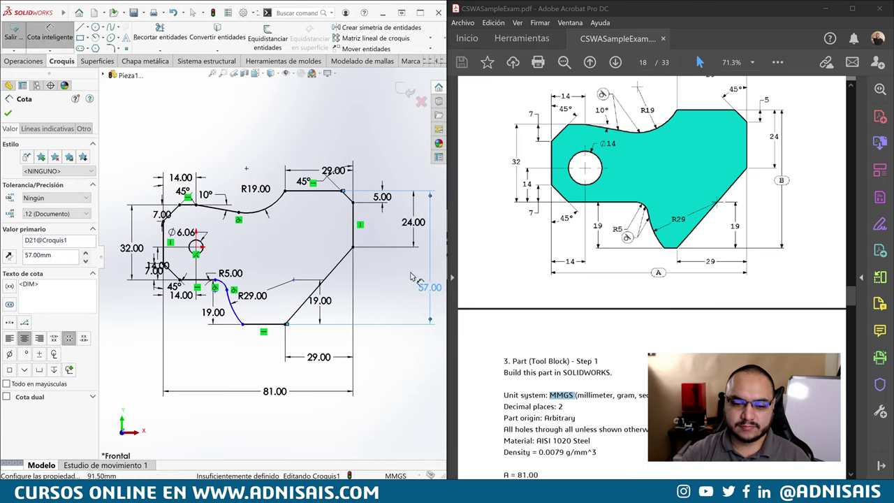
right_click(396, 301)
key("Escape")
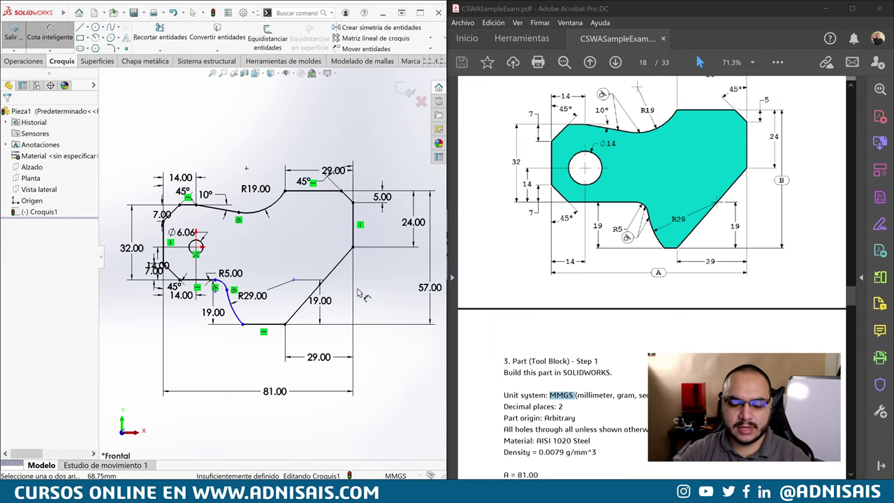
scroll(231, 314, "down", 3)
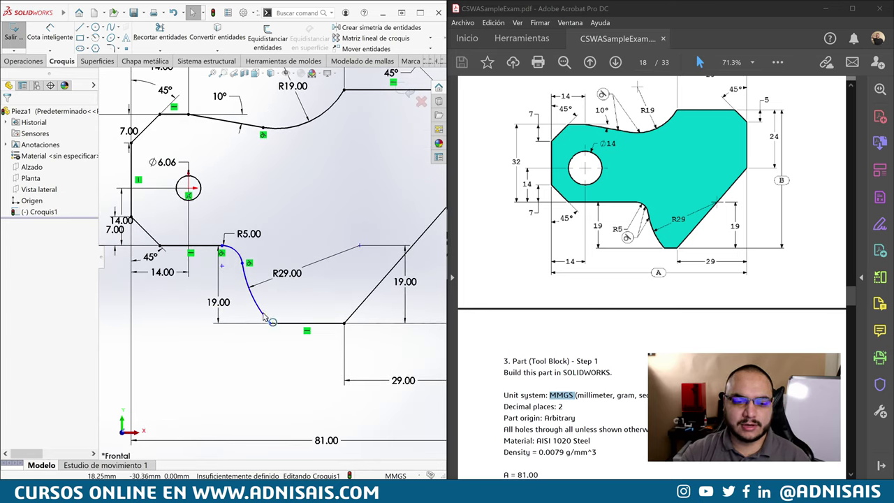
Reposition the R5 and R29 arcs so the R29 arc ends on the bottom edge
mouse_move(265, 318)
left_mouse_down()
mouse_move(307, 323)
mouse_move(266, 317)
left_mouse_up()
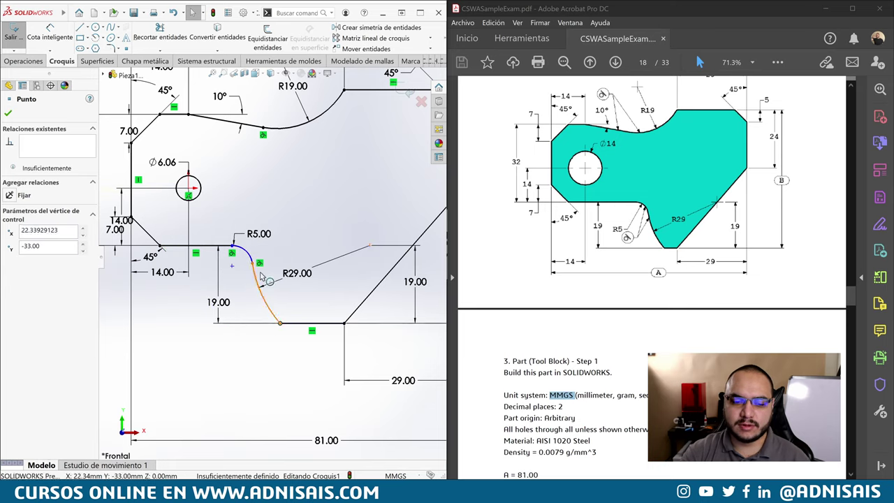
left_click(264, 278)
left_click_drag(232, 246, 253, 254)
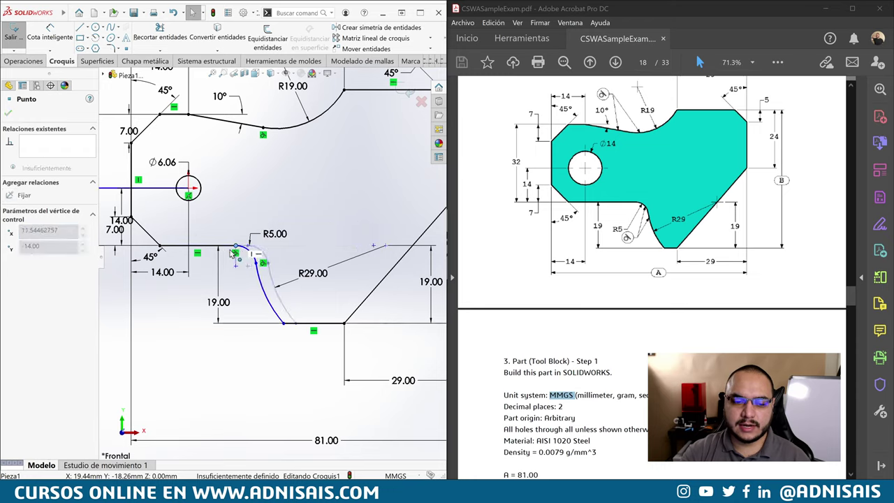
left_click(247, 254)
left_click_drag(246, 257, 312, 301)
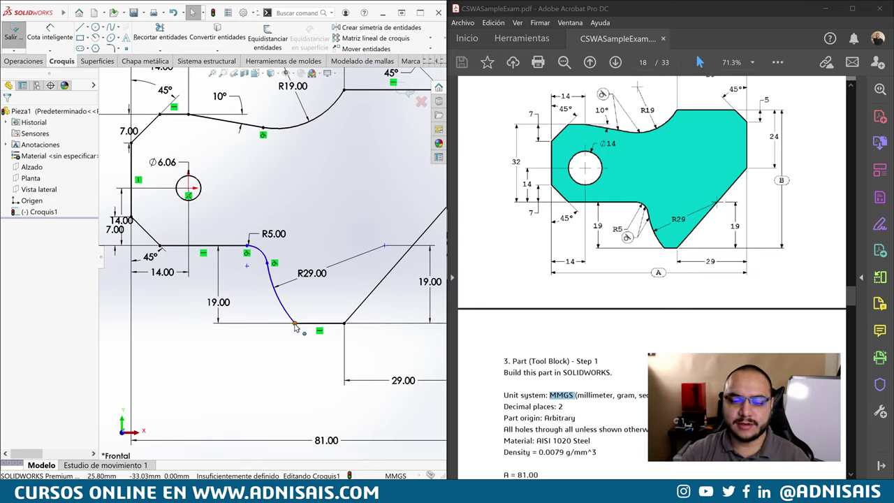
mouse_move(294, 323)
left_mouse_down()
mouse_move(318, 333)
mouse_move(294, 334)
left_mouse_up()
left_click(384, 304)
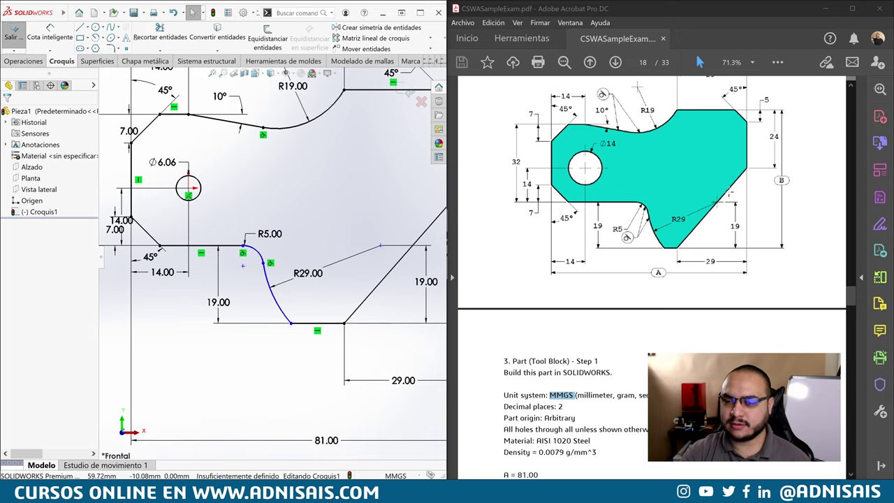
Make the loose R29 end point coincident with the slanted edge
left_click(381, 247)
left_click(412, 246, "ctrl")
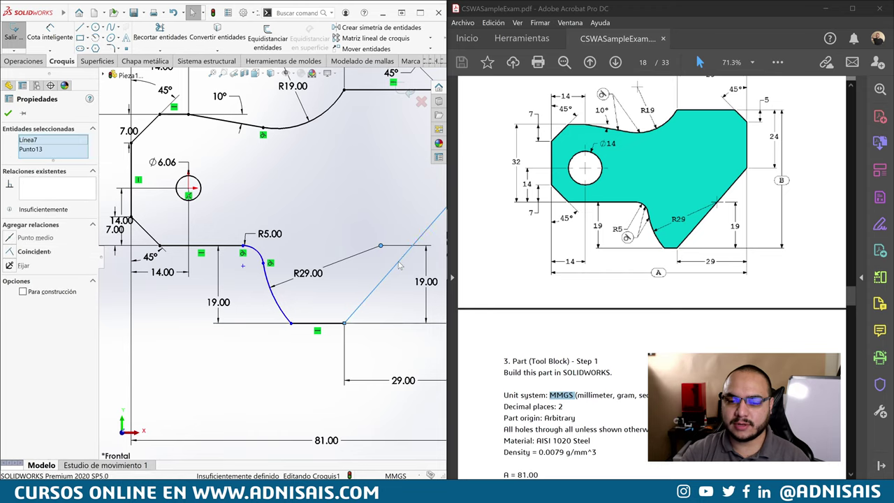
left_click(426, 234)
Change the hole diameter from Ø6.06 to Ø14.00
key("Escape")
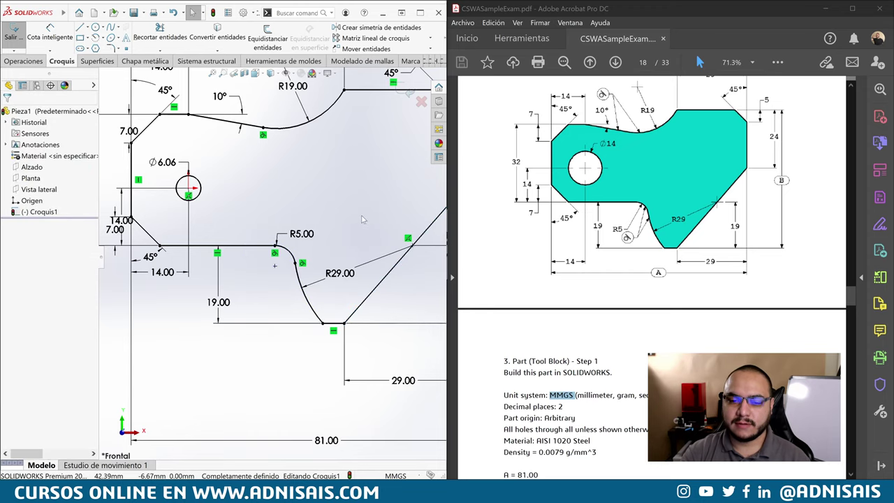
key("f")
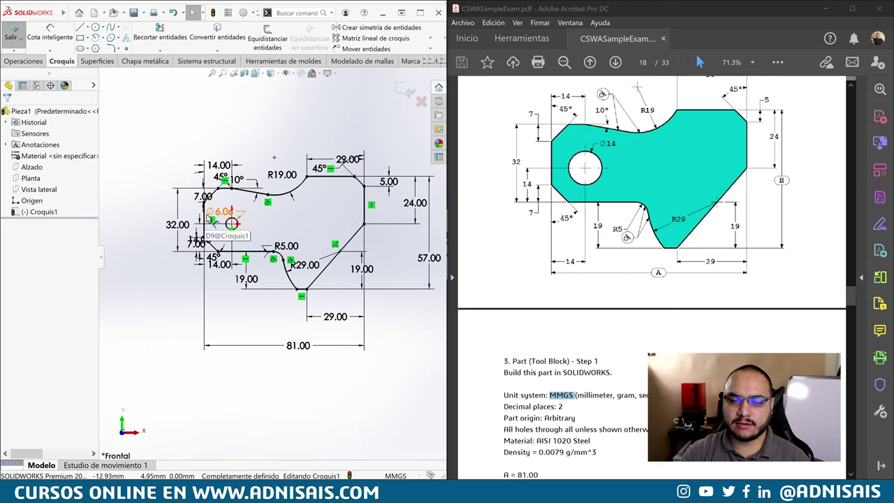
left_click_drag(225, 211, 272, 222)
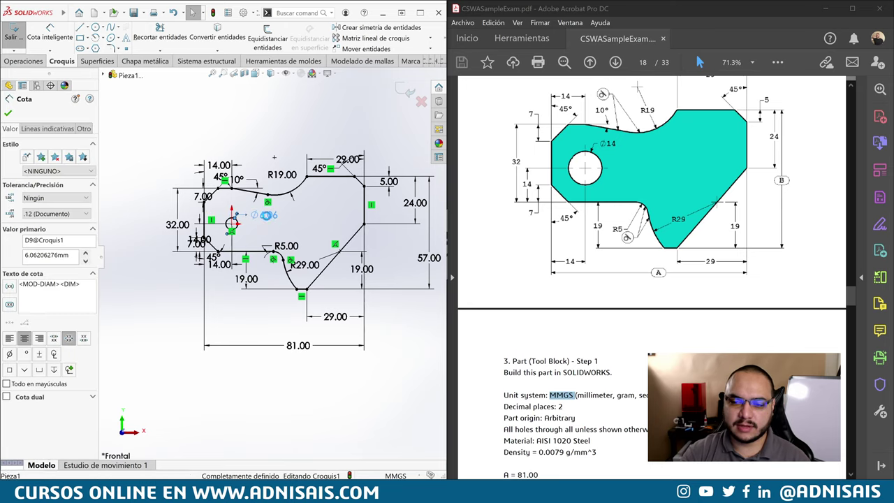
double_click(267, 216)
type("14")
key("Return")
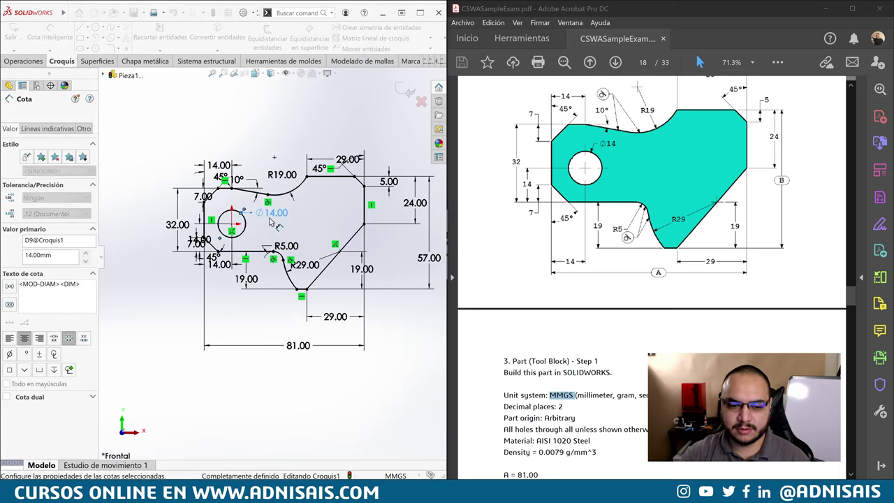
left_click(329, 224)
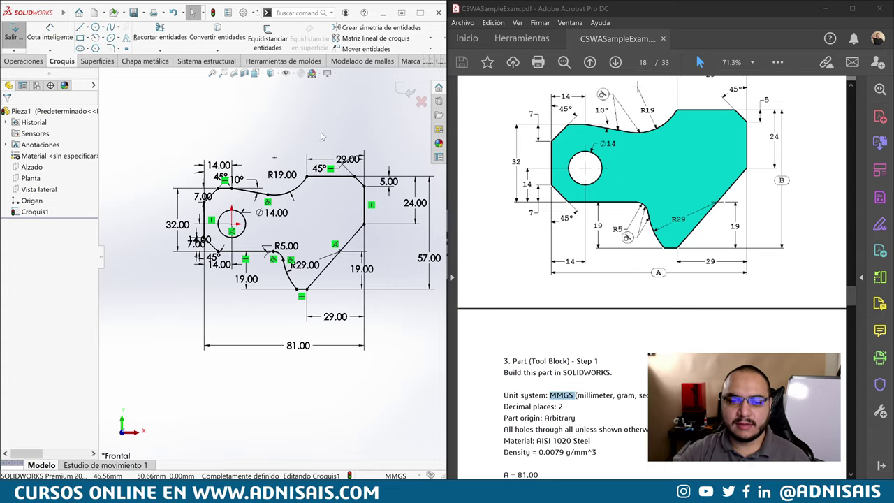
Scroll the exam PDF to page 19 to check A = 81, B = 57, C = 43
scroll(317, 168, "down", 2)
scroll(381, 180, "down", 2)
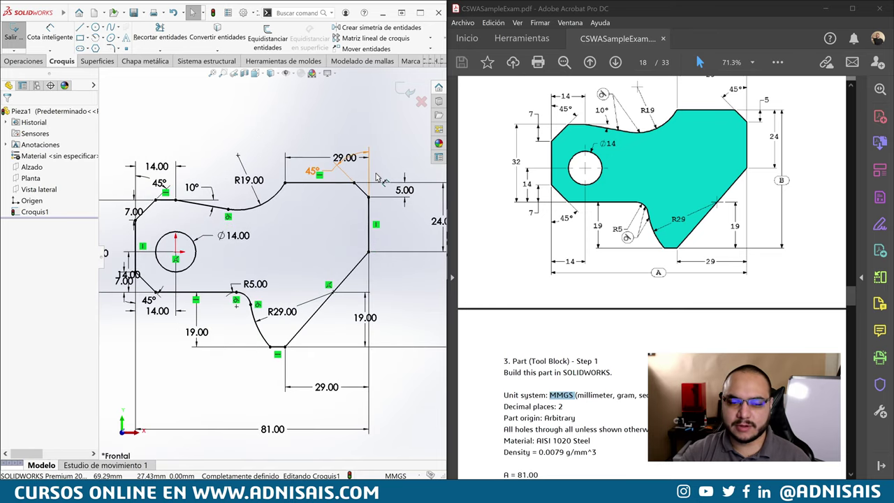
scroll(377, 196, "up", 2)
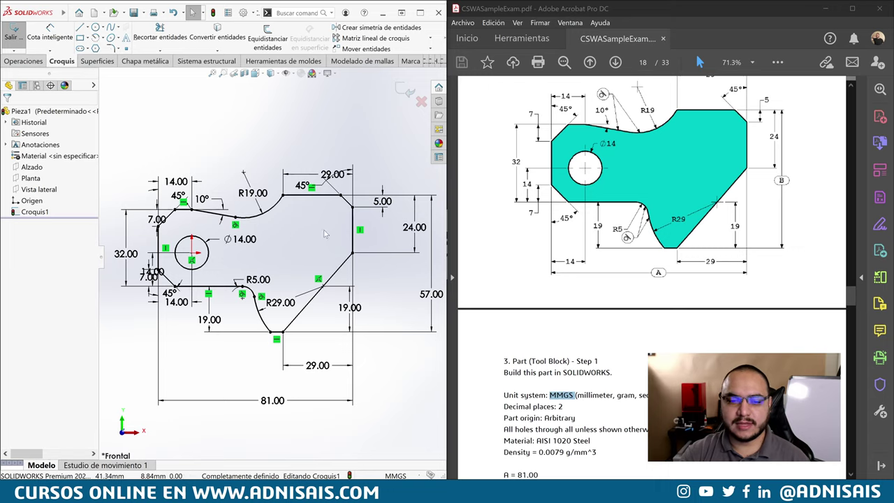
scroll(543, 202, "up", 1)
scroll(543, 203, "up", 1)
scroll(542, 202, "up", 1)
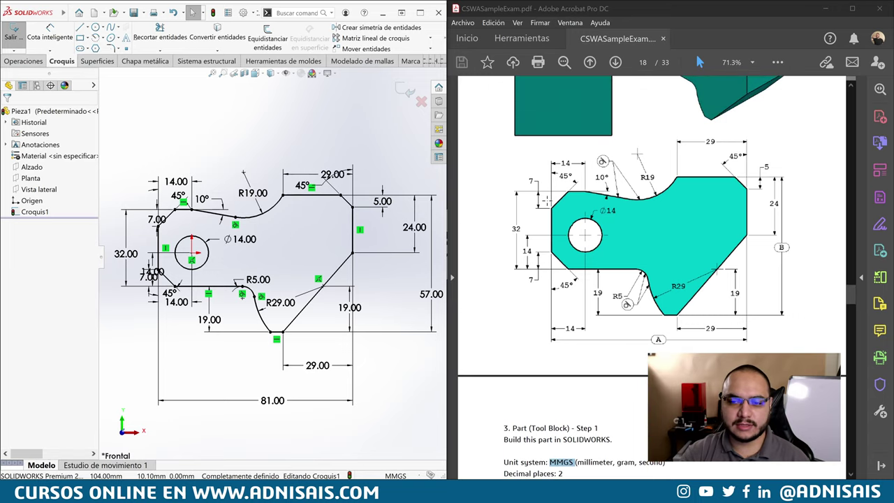
scroll(539, 201, "up", 2)
scroll(536, 198, "up", 1)
scroll(537, 198, "up", 1)
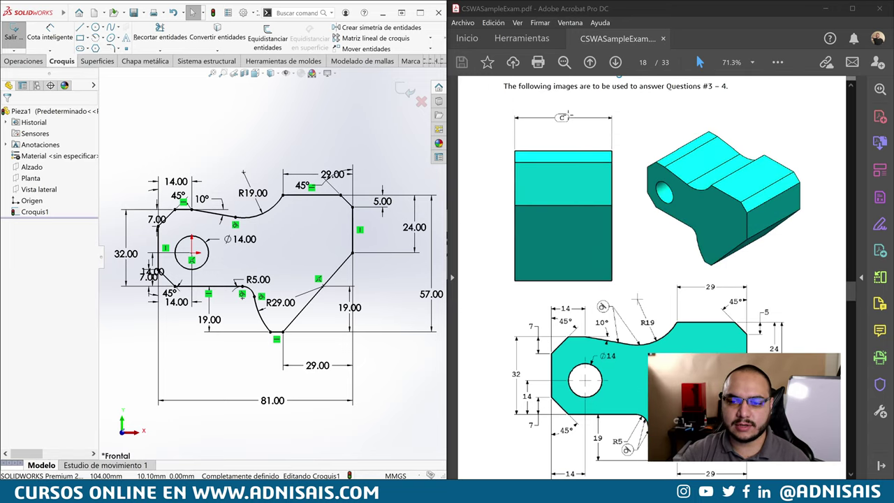
scroll(547, 450, "down", 1)
scroll(547, 451, "down", 2)
scroll(547, 450, "down", 5)
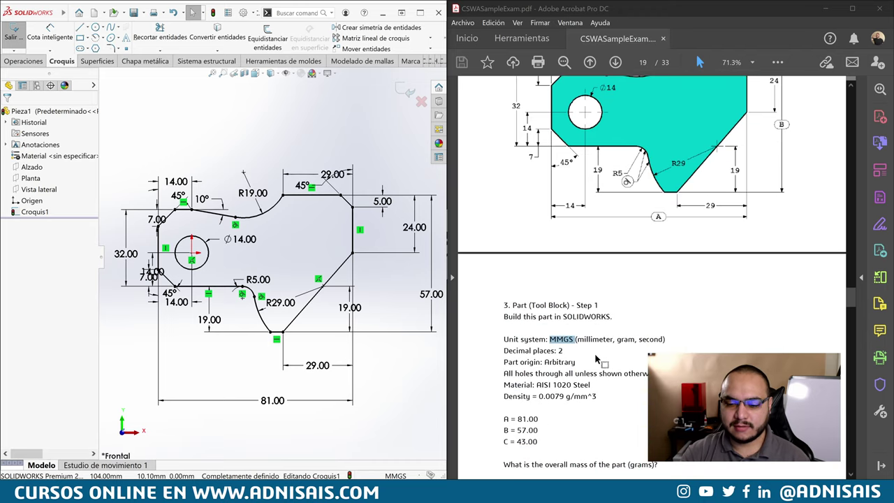
scroll(547, 451, "down", 2)
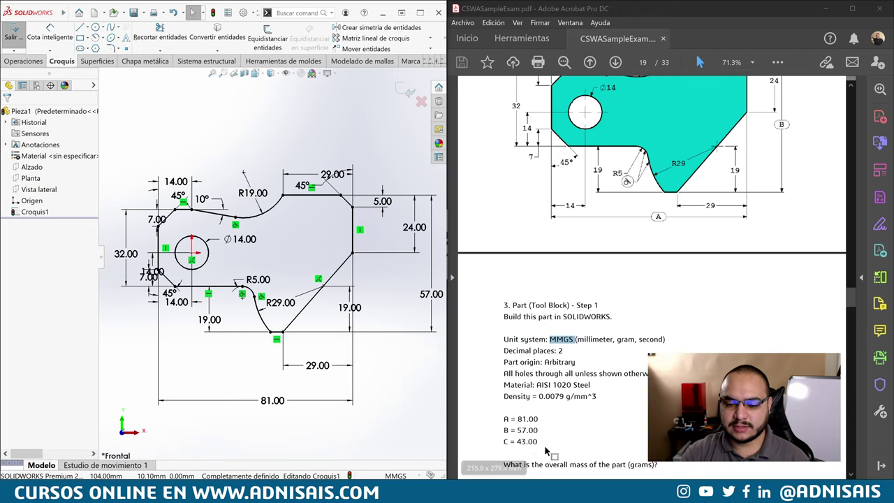
left_click(25, 61)
left_click(21, 39)
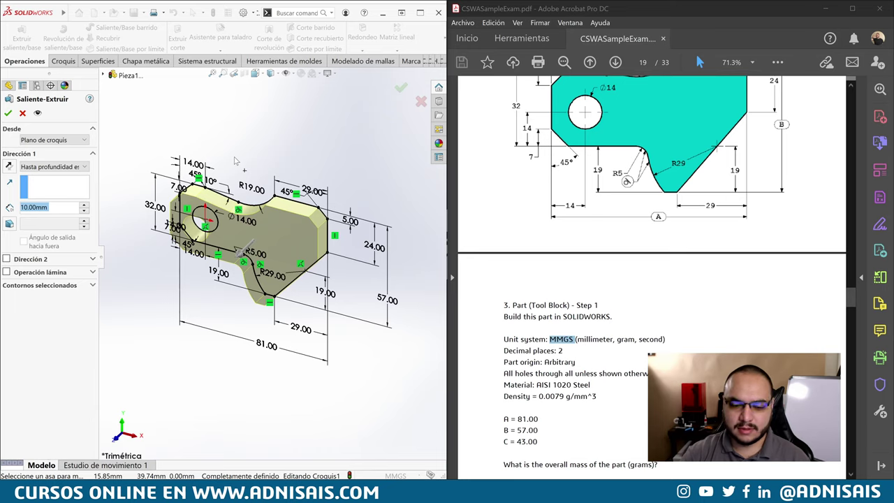
type("3")
key("Return")
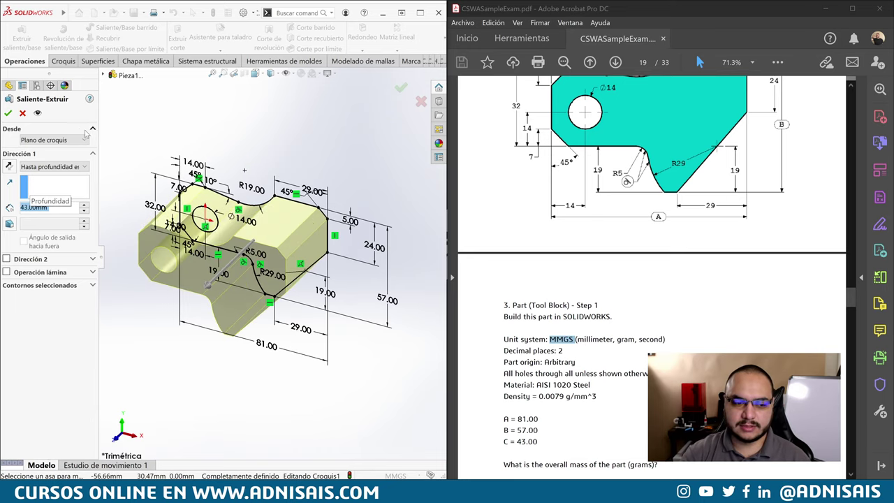
left_click(8, 112)
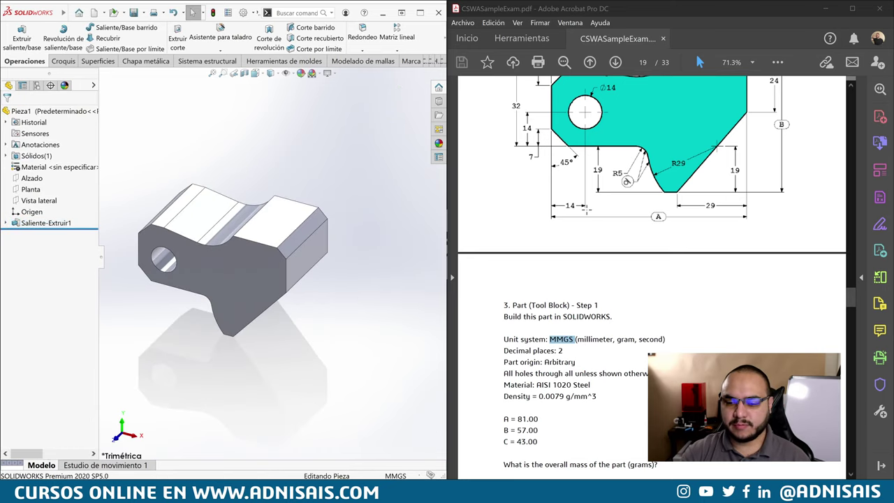
scroll(601, 231, "down", 1)
scroll(597, 274, "down", 1)
scroll(586, 271, "down", 1)
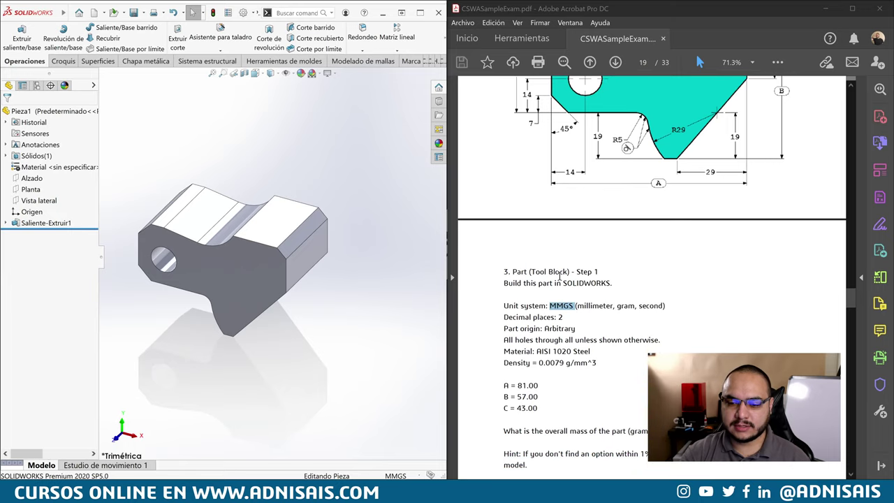
scroll(572, 293, "down", 2)
scroll(566, 286, "down", 1)
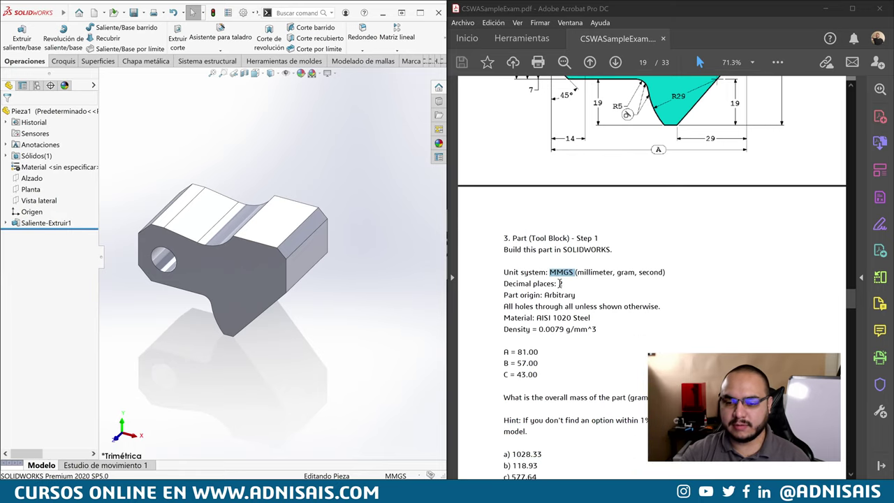
scroll(547, 298, "down", 1)
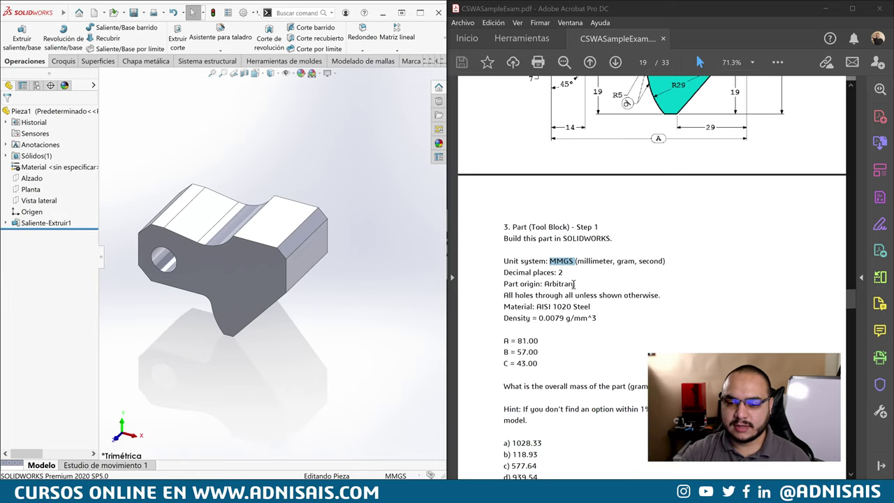
left_click(163, 262)
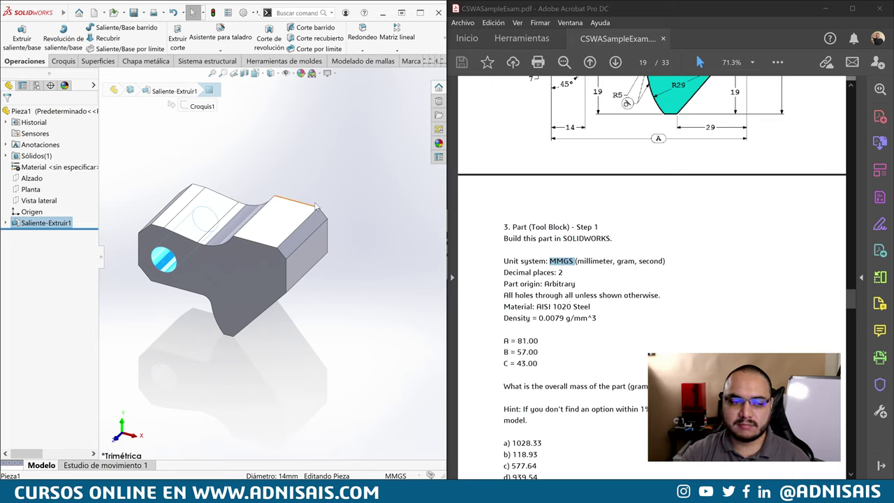
left_click(314, 174)
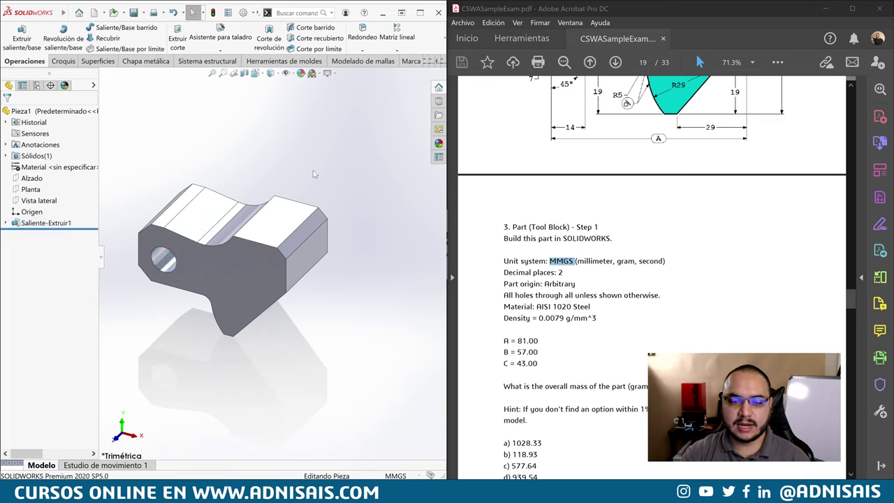
Assign AISI 1020 steel from the SOLIDWORKS materials library to the part
right_click(34, 171)
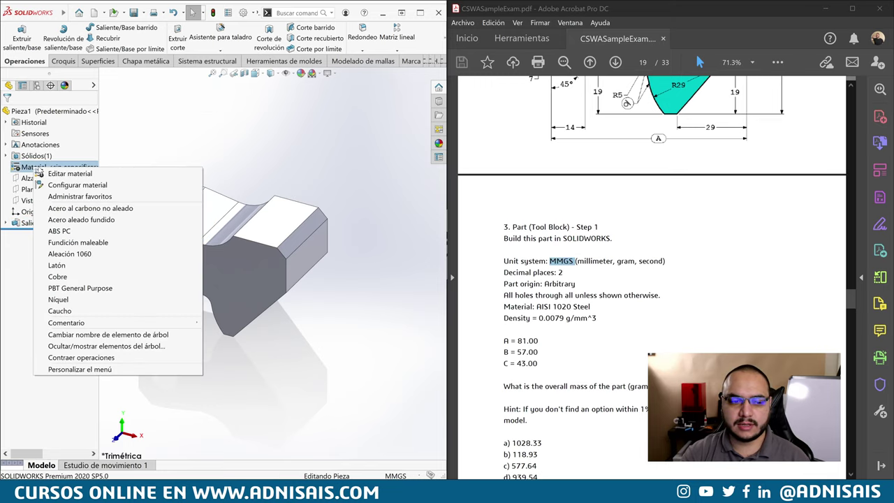
left_click(54, 176)
left_click(71, 67)
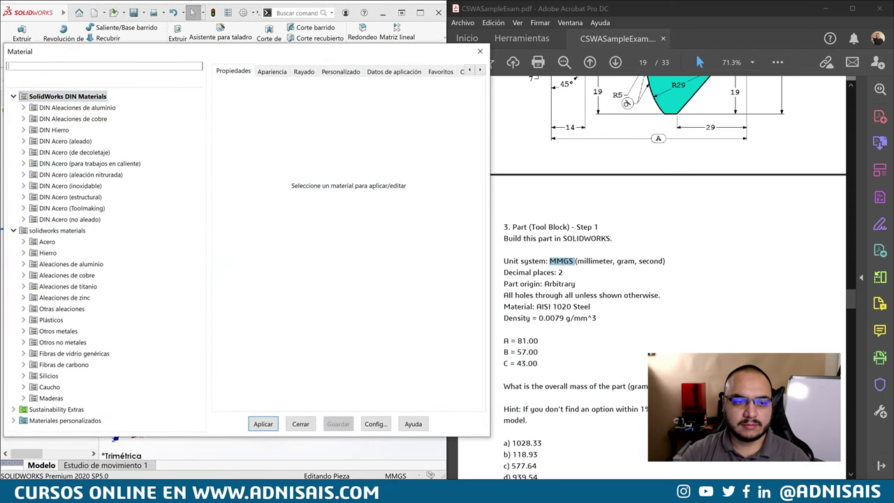
type("1020")
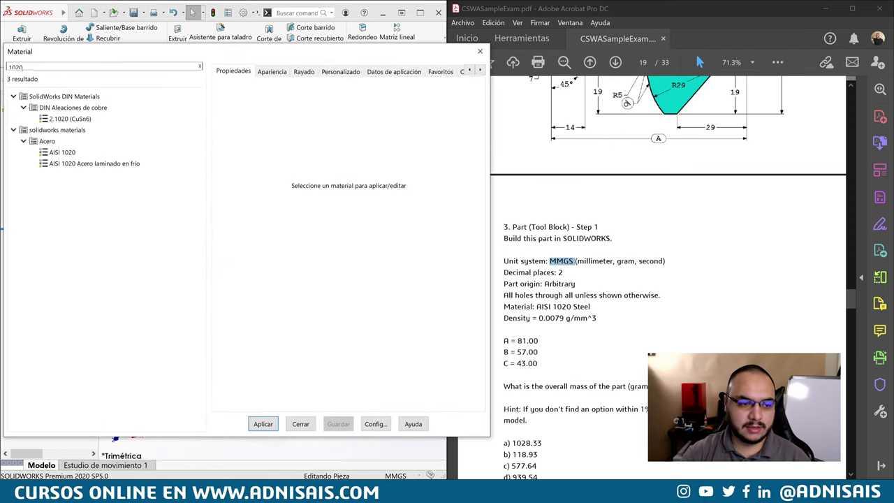
left_click(63, 153)
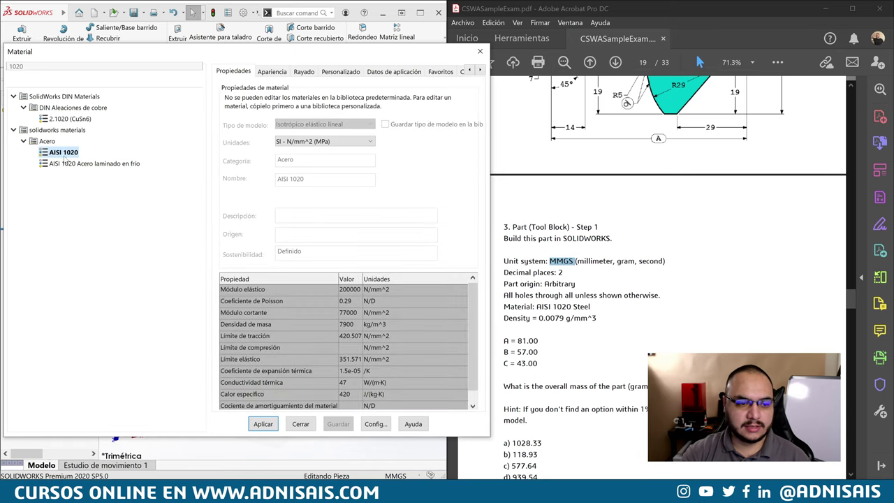
left_click(306, 429)
mouse_move(300, 173)
middle_mouse_down()
mouse_move(196, 192)
mouse_move(209, 178)
middle_mouse_up()
scroll(581, 228, "up", 1)
scroll(594, 203, "up", 2)
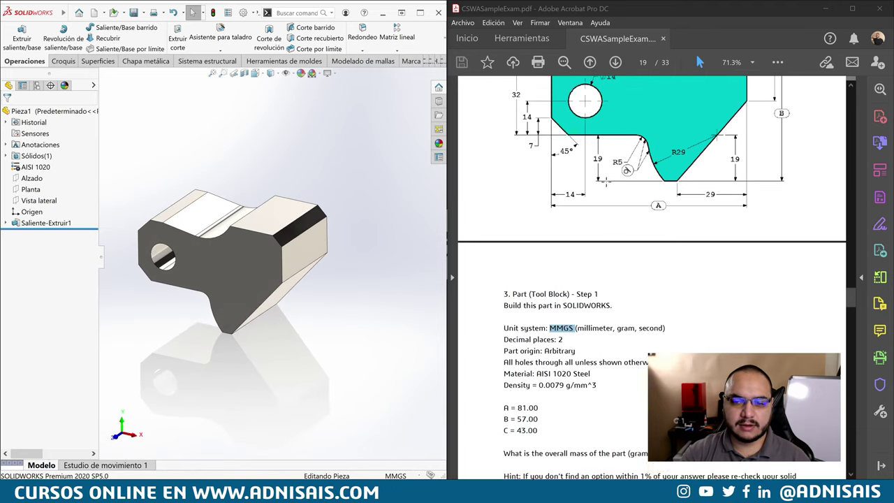
scroll(605, 181, "up", 1)
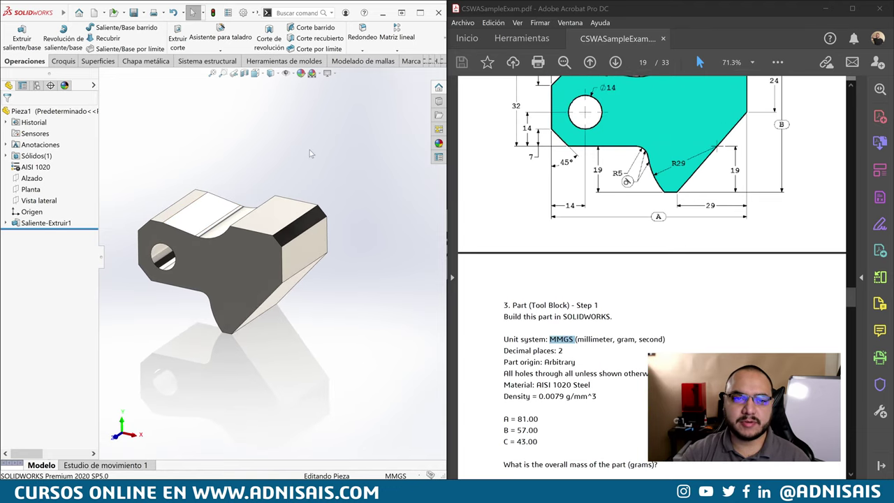
Give the whole tool block a bright teal-green appearance colour
left_click(301, 74)
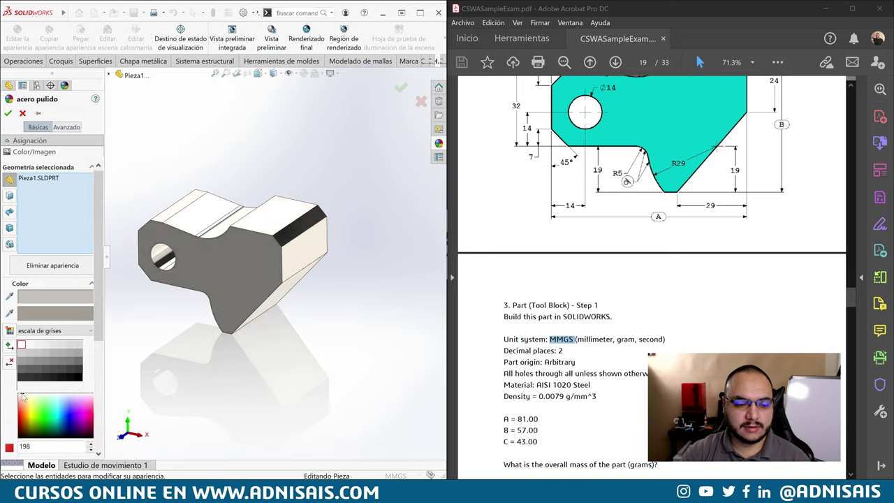
left_click(42, 402)
left_click(50, 409)
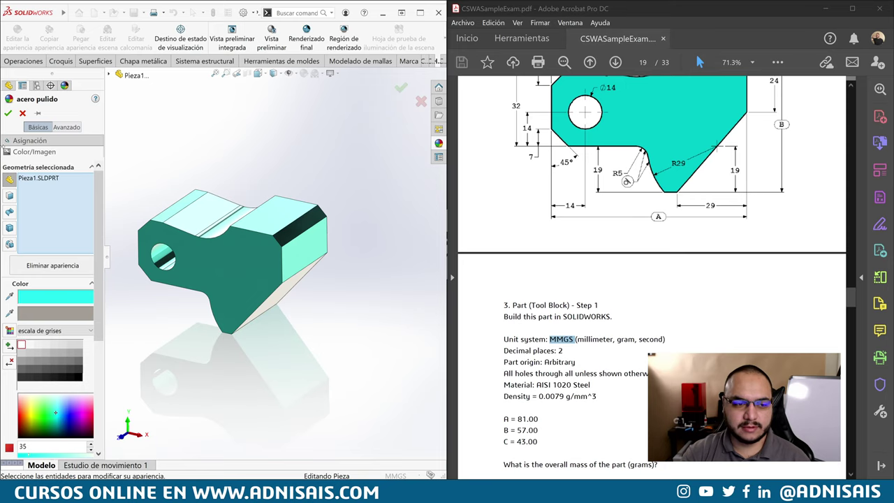
left_click(8, 112)
middle_click_drag(232, 213, 260, 220)
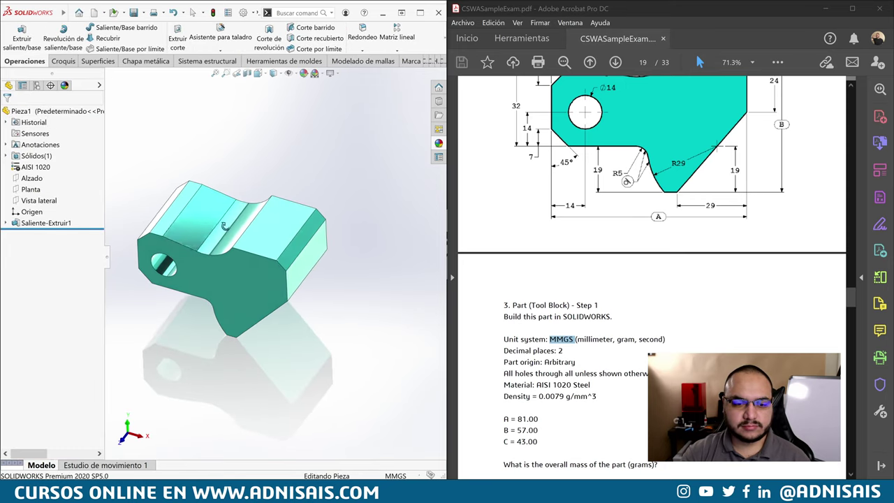
scroll(634, 214, "down", 2)
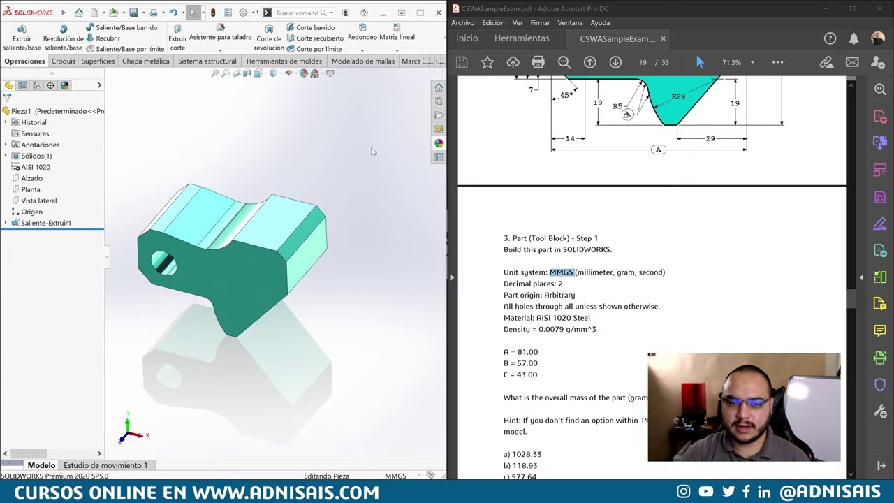
scroll(274, 172, "up", 2)
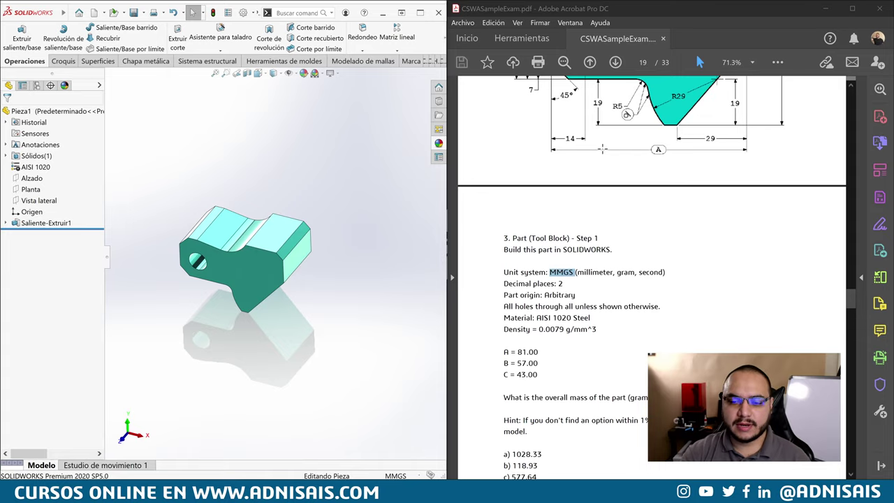
scroll(493, 253, "down", 1)
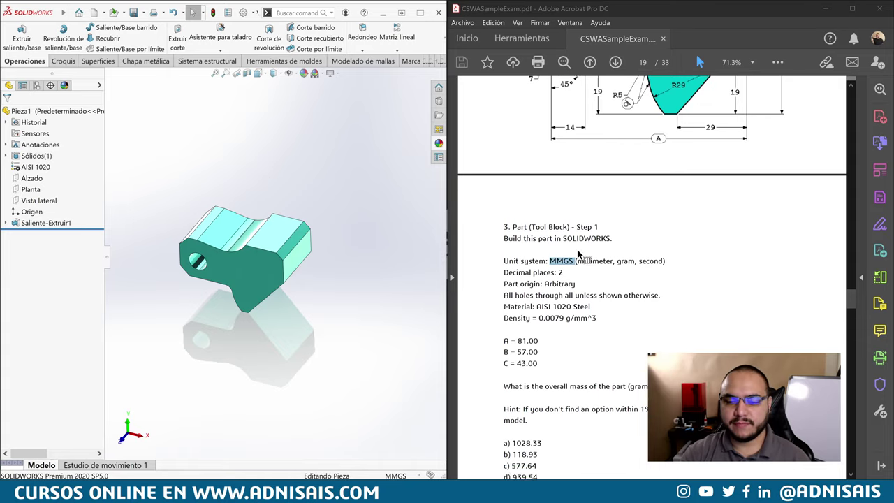
scroll(563, 251, "down", 1)
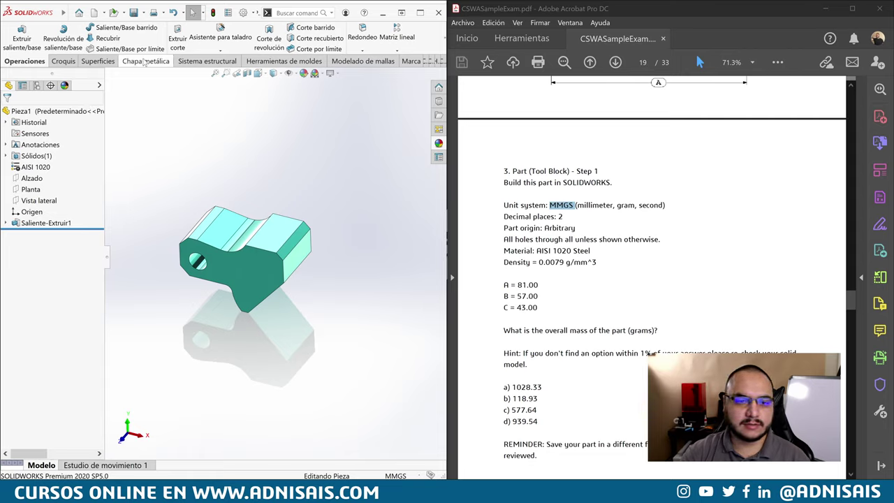
Hide the Superficies, Chapa metálica and Sistema estructural CommandManager tabs
right_click(119, 61)
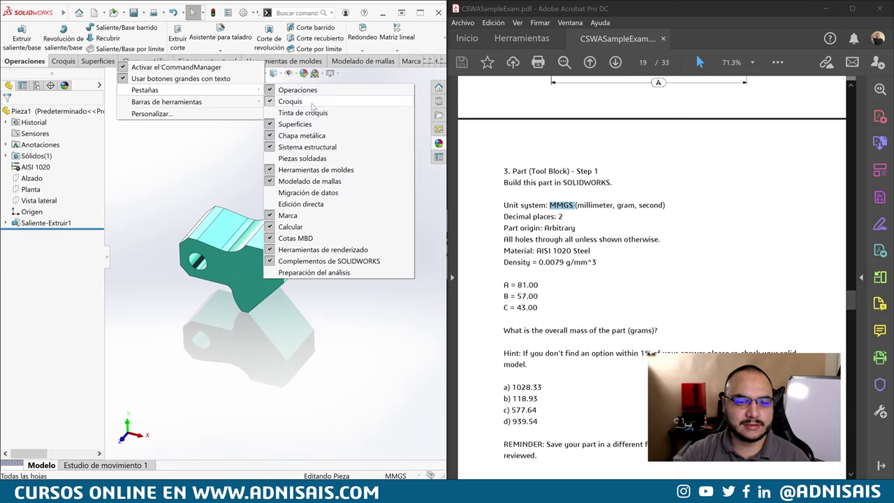
left_click(294, 124)
right_click(162, 62)
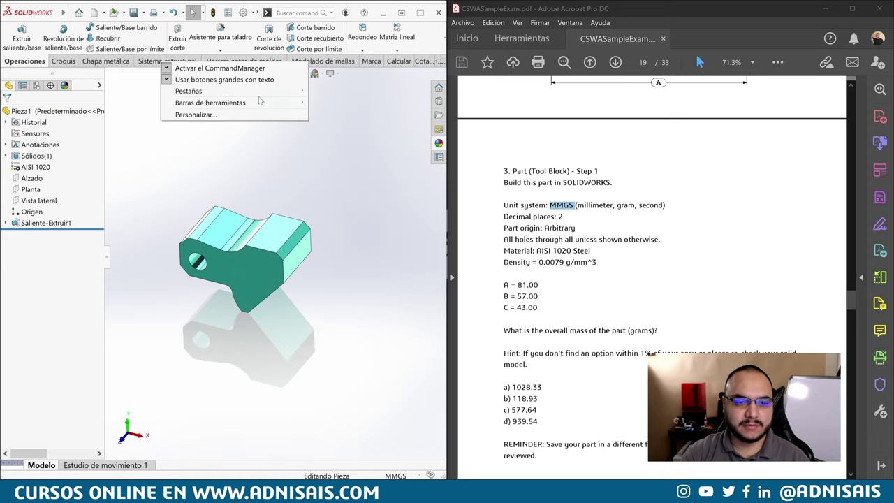
mouse_move(188, 91)
left_click(333, 138)
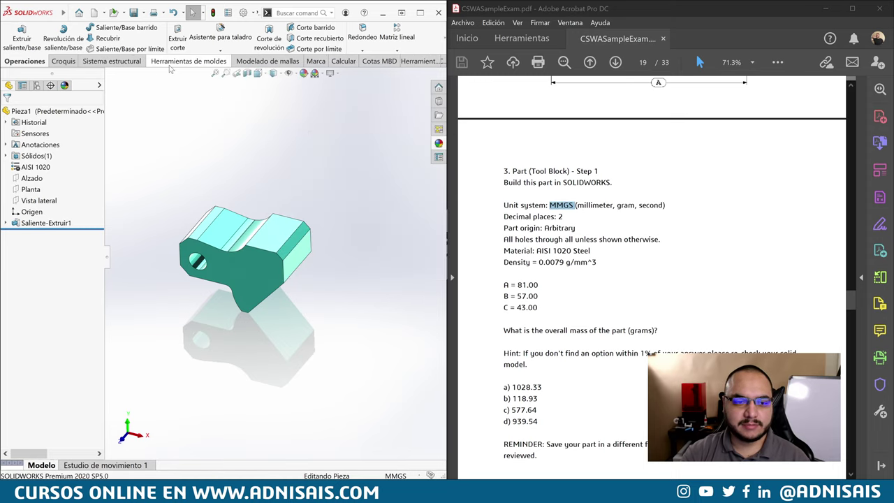
right_click(172, 62)
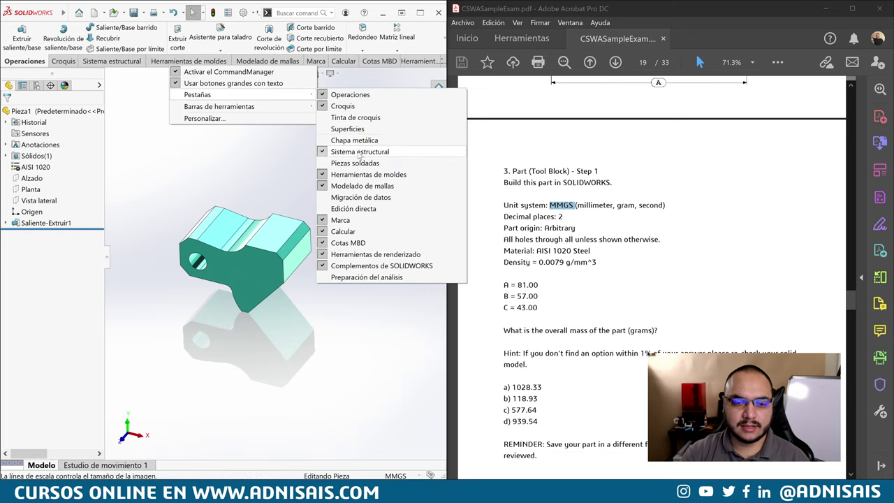
left_click(360, 151)
Hide the Herramientas de moldes, Modelado de mallas and Cotas MBD tabs, then show Calcular
right_click(158, 61)
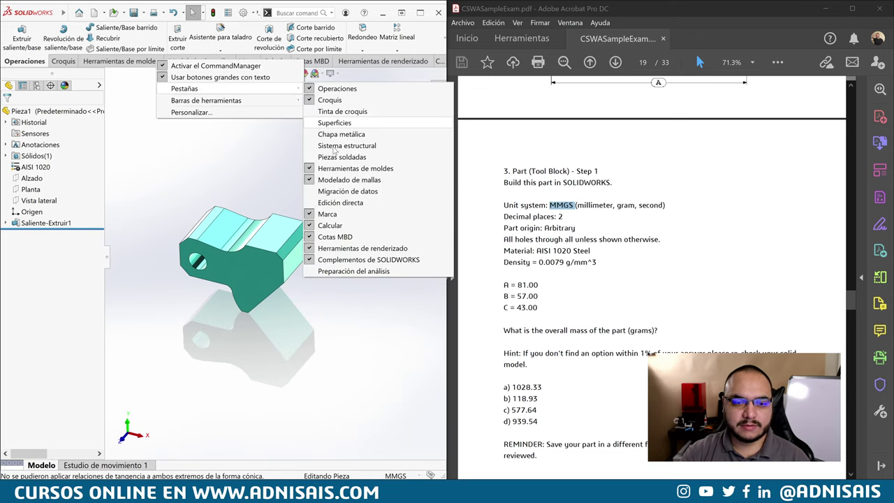
left_click(352, 169)
right_click(148, 62)
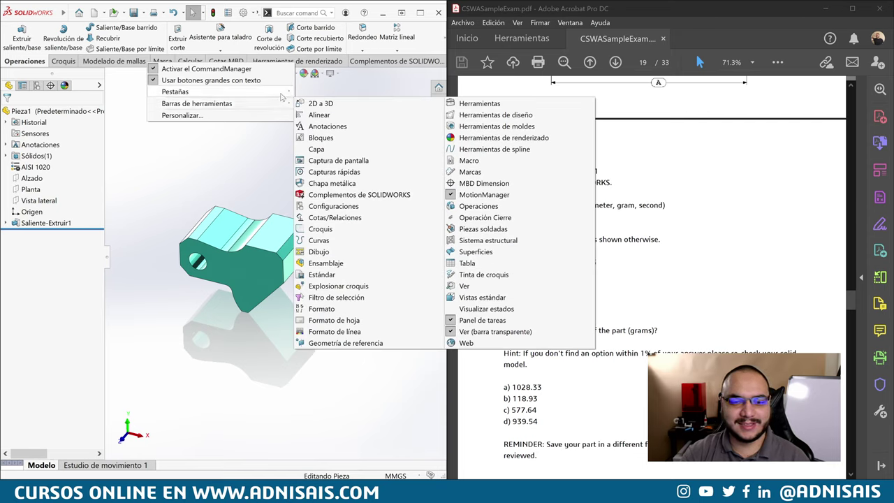
mouse_move(175, 91)
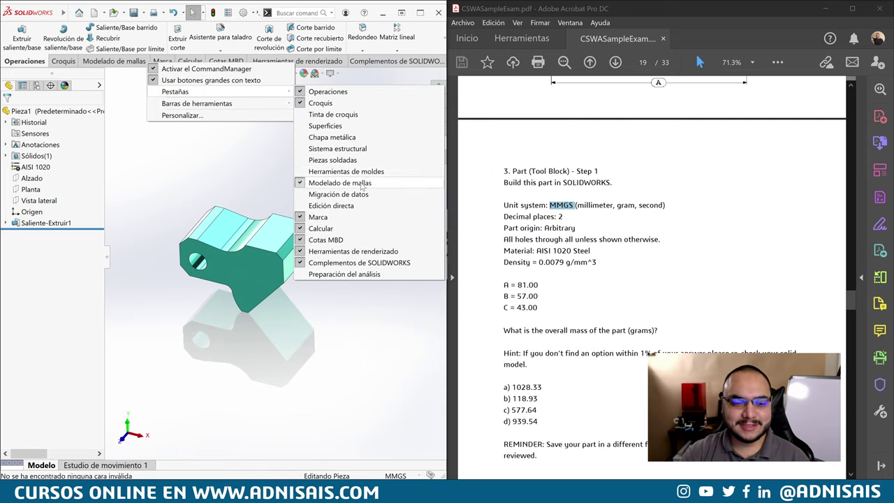
left_click(362, 184)
right_click(154, 62)
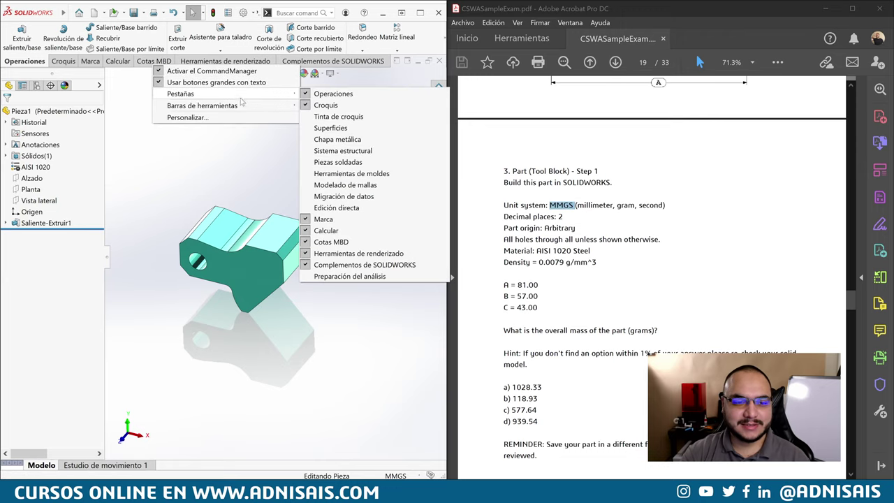
left_click(353, 242)
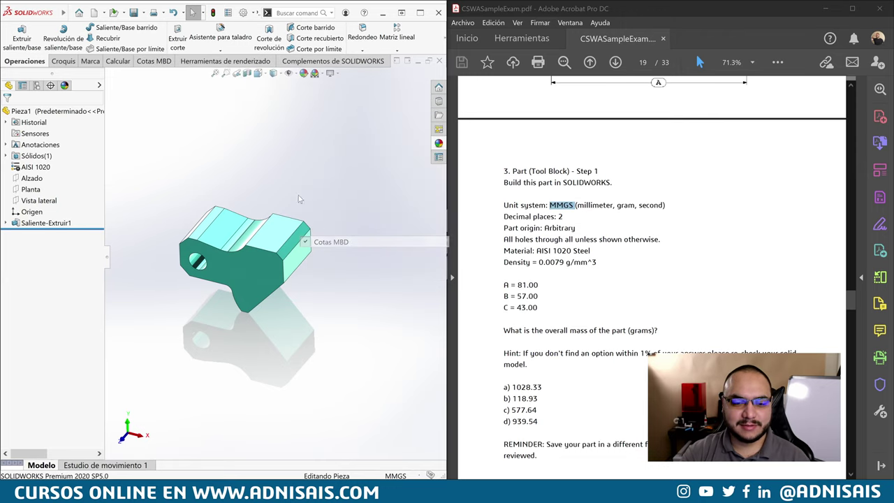
right_click(163, 60)
mouse_move(191, 87)
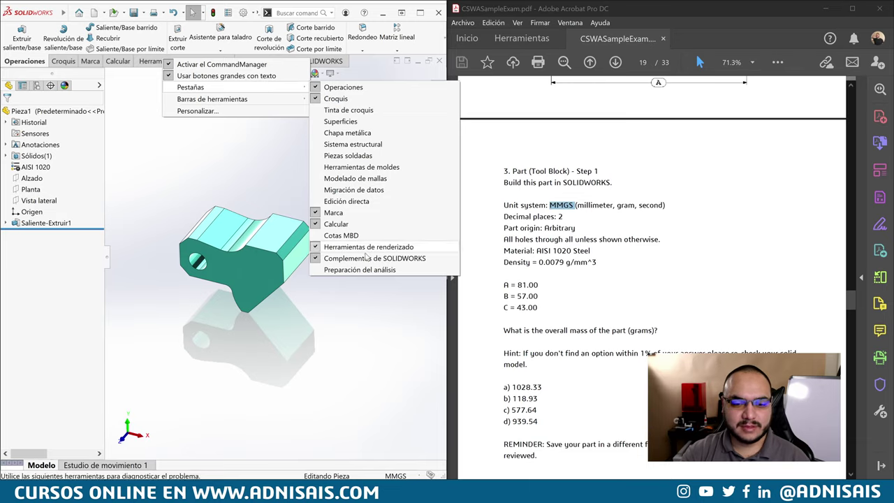
left_click(233, 171)
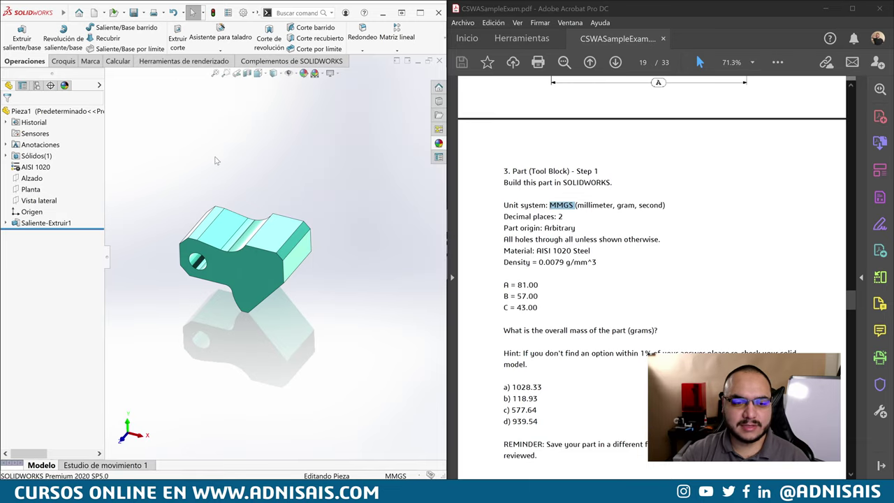
left_click(116, 62)
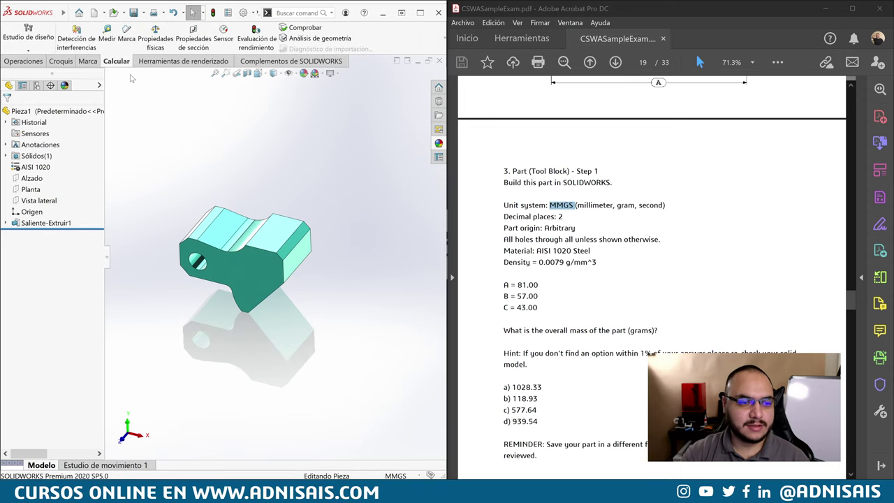
Compute the part's mass properties and match the 939.54 g mass to answer 3 in the Answer Key
left_click(156, 42)
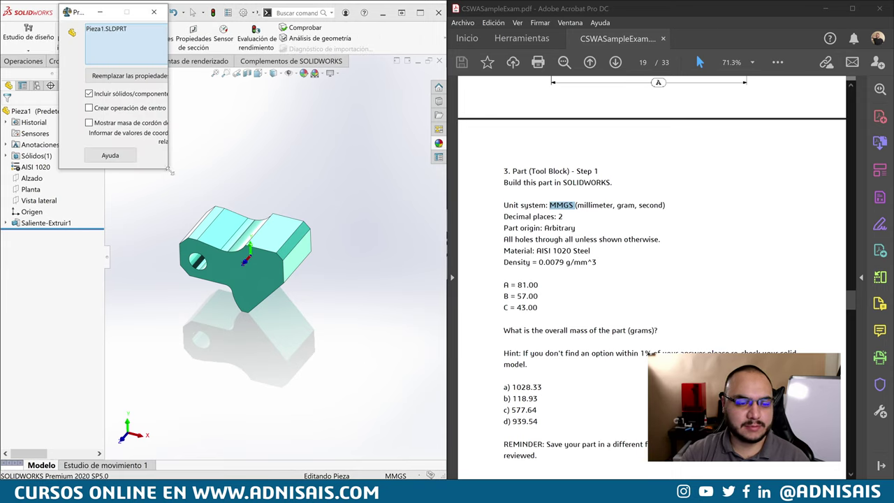
left_click_drag(168, 169, 361, 400)
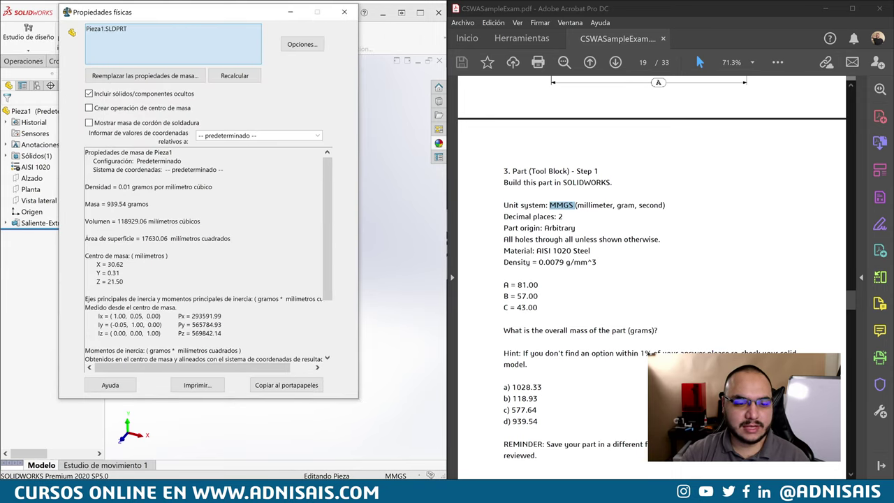
left_click(576, 239)
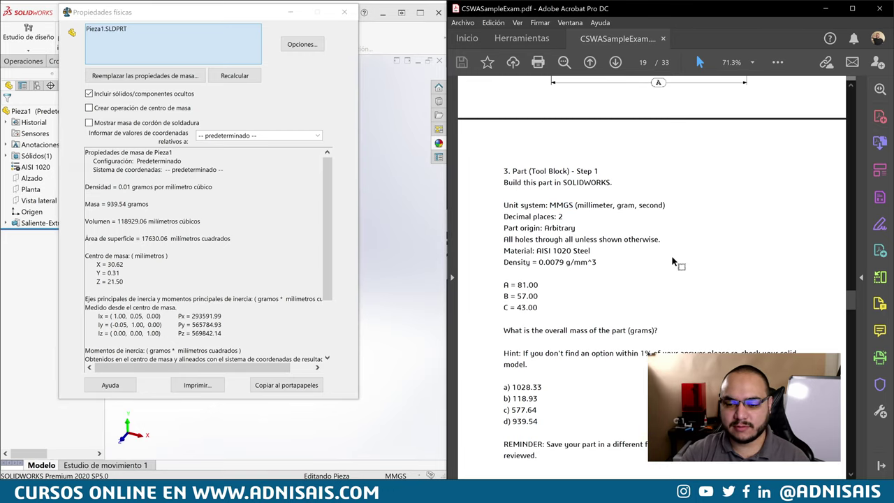
scroll(679, 264, "down", 1)
scroll(731, 257, "down", 1)
scroll(731, 257, "down", 1)
scroll(734, 260, "down", 2)
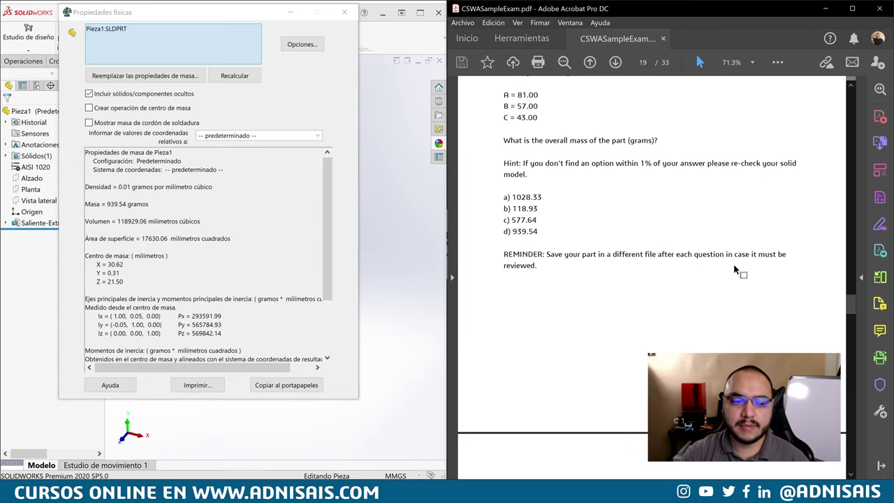
scroll(741, 265, "down", 2)
scroll(740, 269, "down", 3)
scroll(739, 266, "down", 4)
scroll(744, 271, "down", 3)
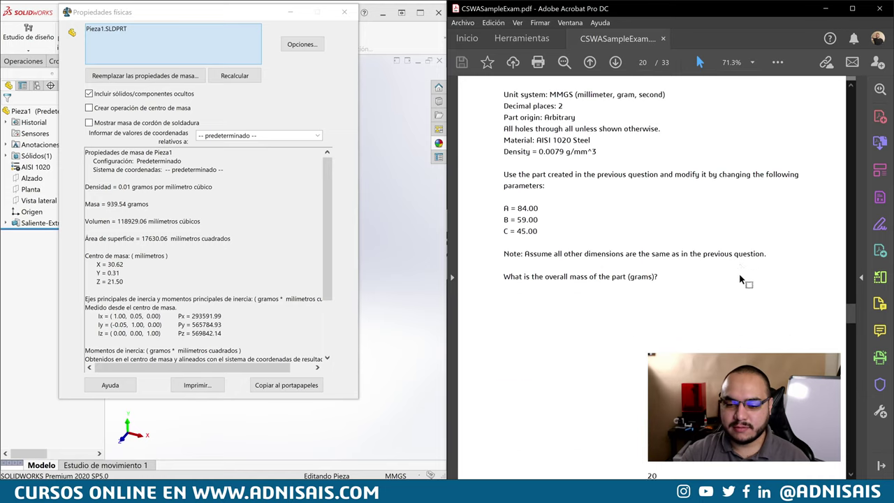
scroll(739, 272, "down", 4)
scroll(735, 275, "down", 4)
scroll(736, 280, "down", 4)
scroll(735, 281, "down", 3)
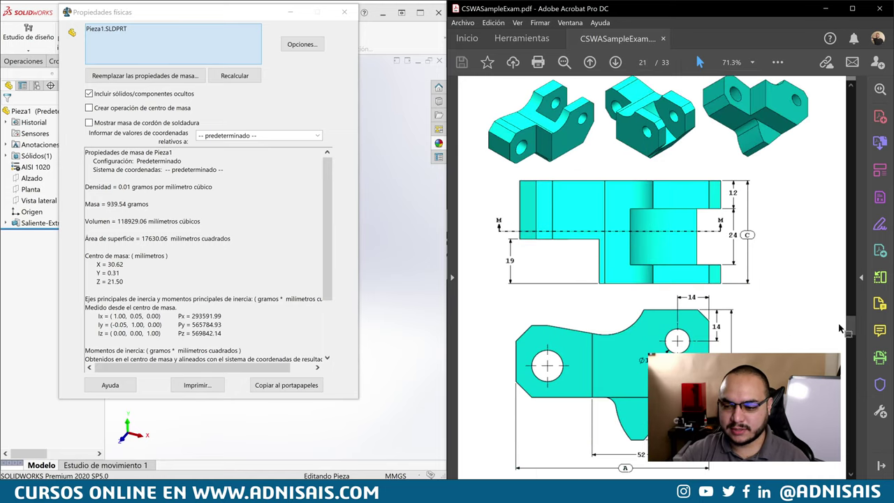
left_click_drag(851, 327, 852, 340)
left_click_drag(851, 352, 870, 417)
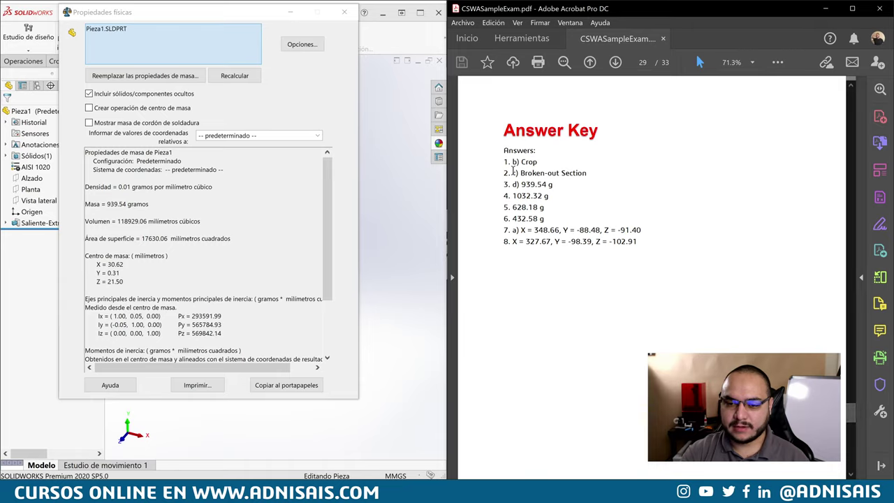
left_click_drag(552, 184, 554, 185)
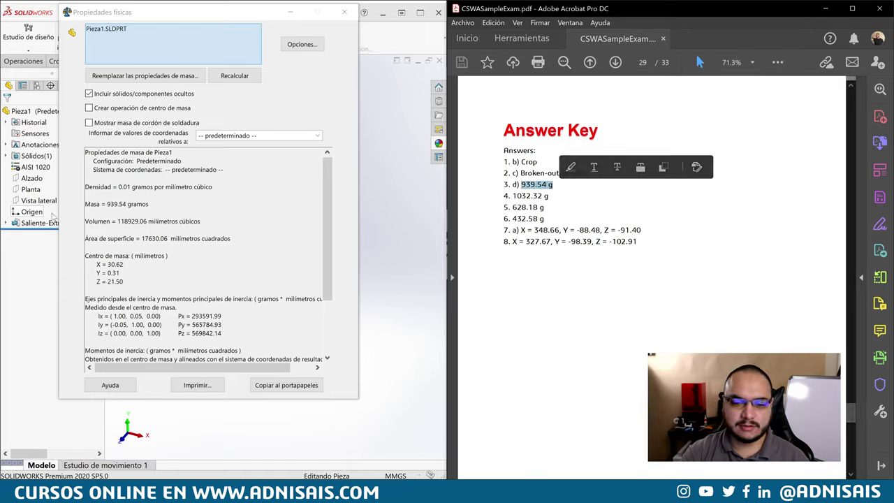
double_click(114, 204)
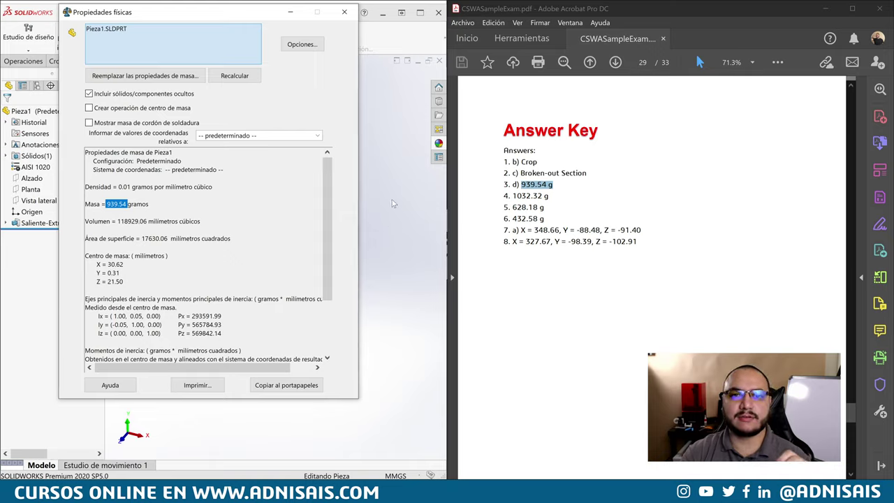
left_click(345, 15)
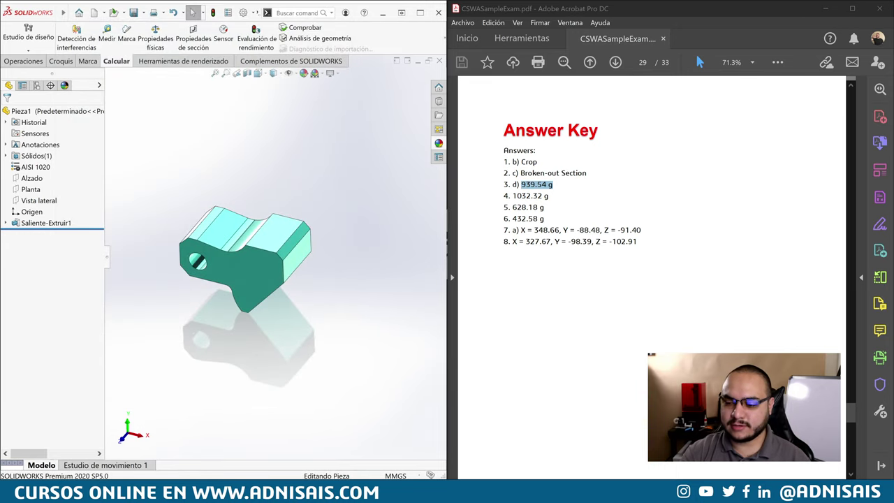
Scroll the exam PDF to page 20, question 4: A = 84.00, B = 59.00, C = 45.00
left_click_drag(850, 415, 874, 298)
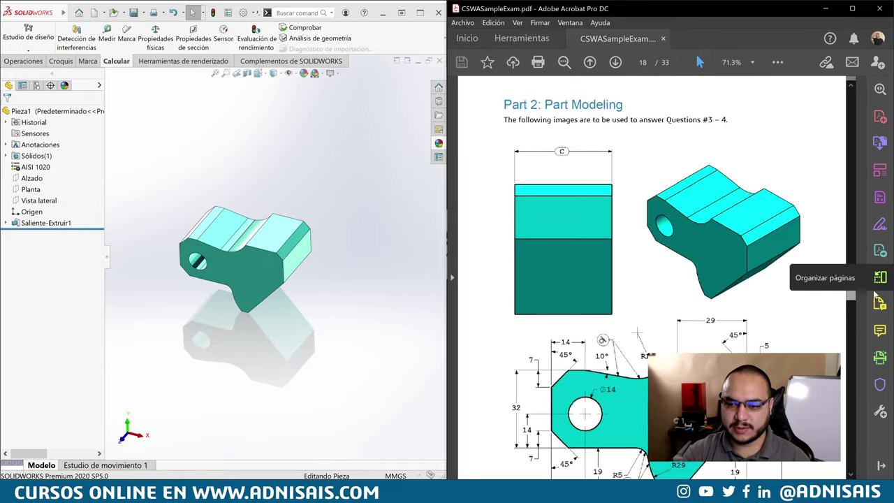
scroll(563, 245, "down", 10)
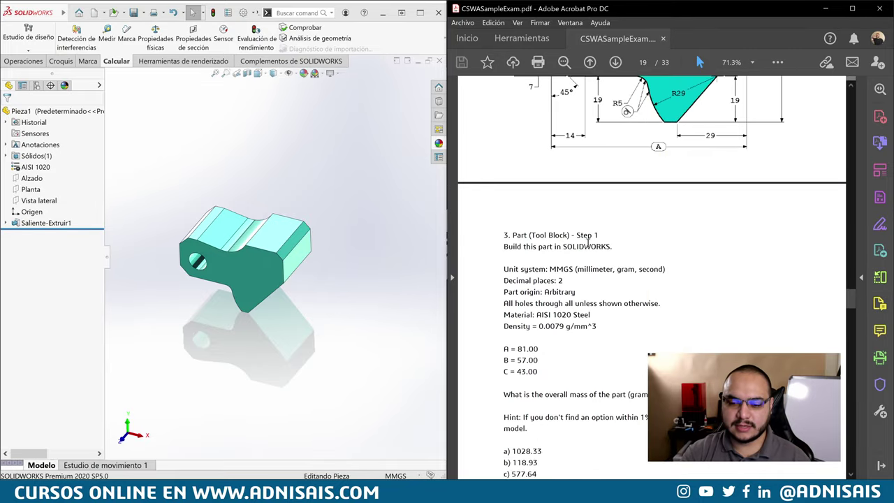
scroll(563, 244, "down", 3)
scroll(571, 251, "down", 3)
scroll(575, 236, "down", 2)
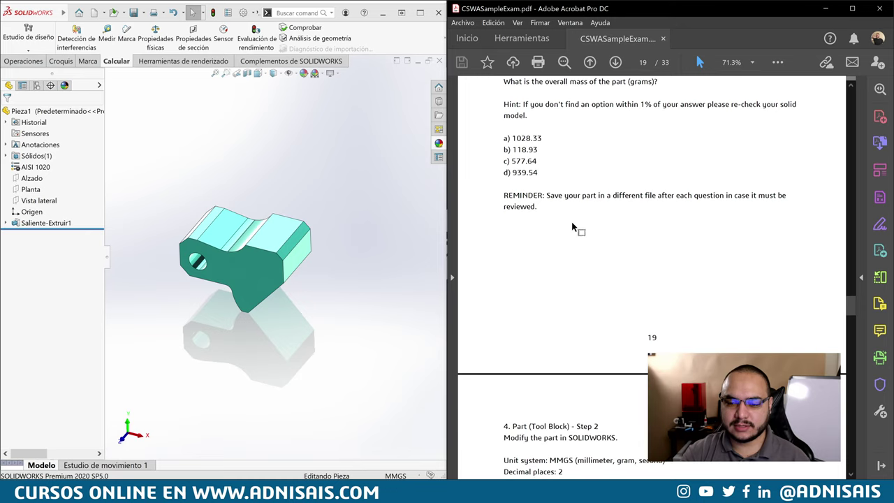
scroll(579, 244, "down", 3)
scroll(584, 249, "down", 2)
scroll(562, 210, "down", 2)
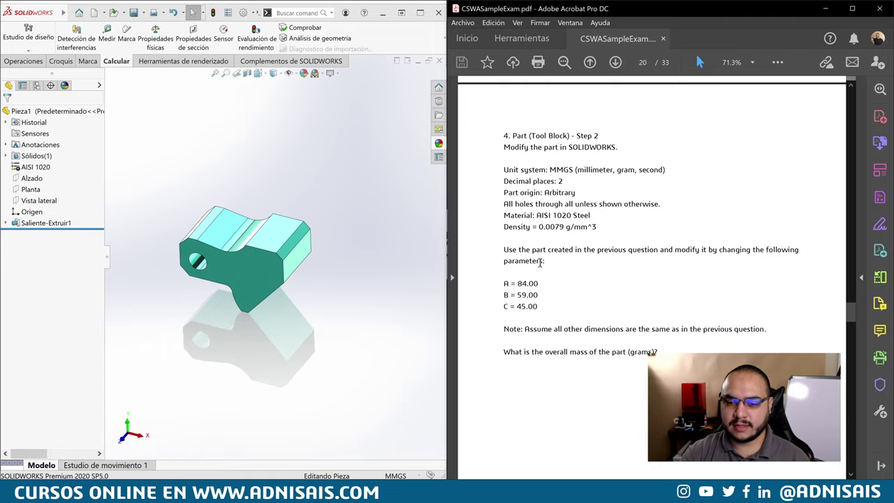
scroll(540, 262, "down", 1)
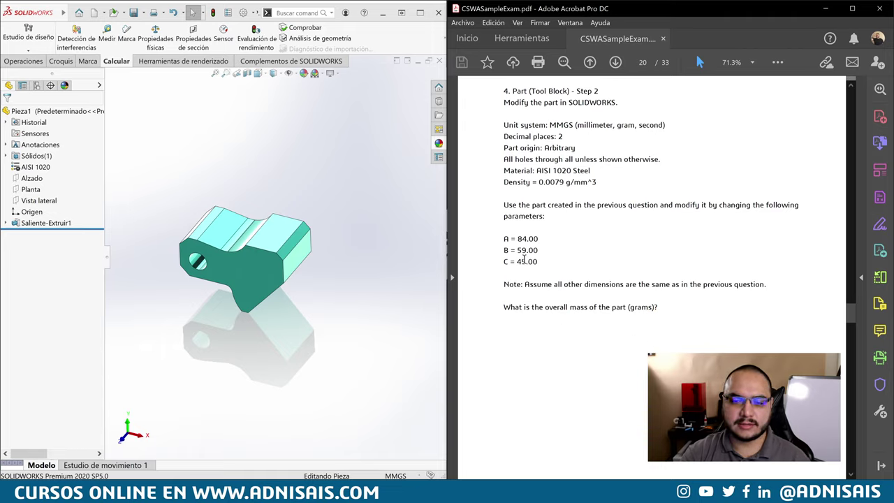
Change width A to 84, height B to 59 and extrusion depth C to 45 mm
double_click(248, 262)
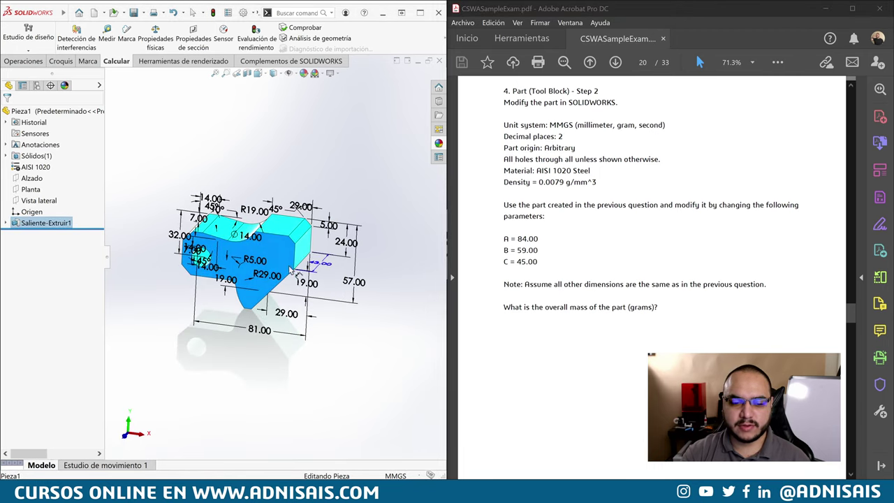
scroll(260, 329, "down", 1)
scroll(260, 327, "down", 1)
double_click(259, 325)
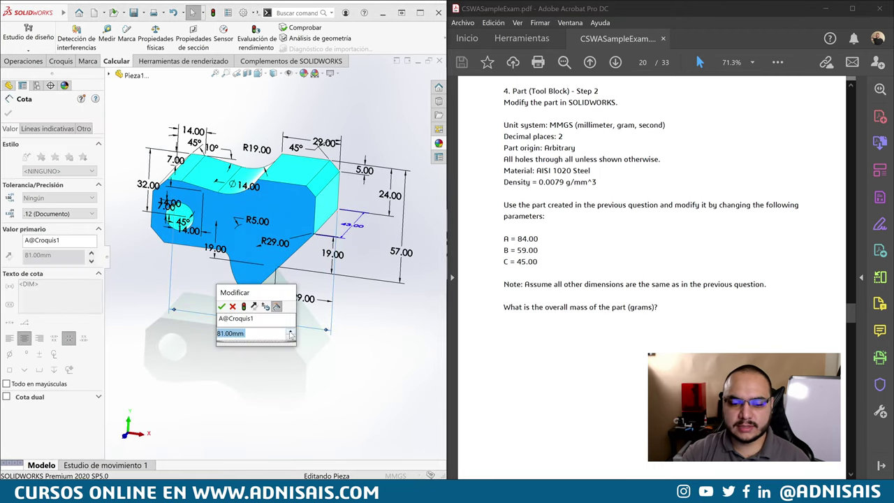
key("Escape")
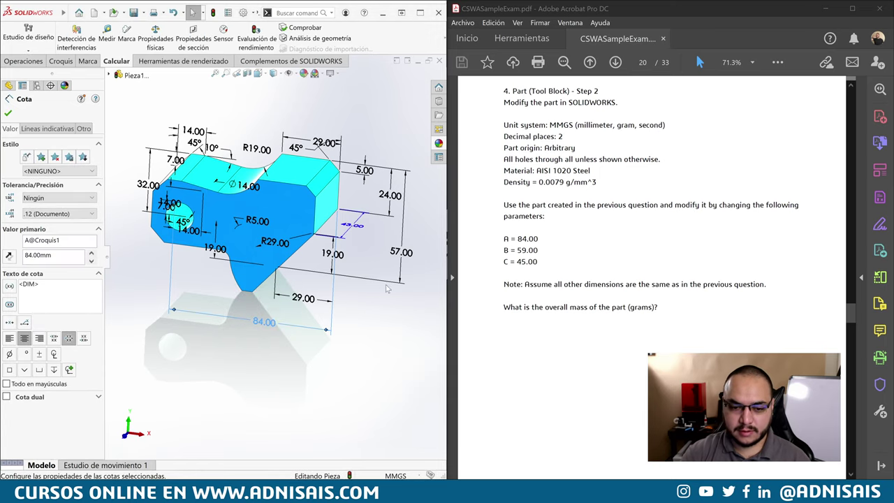
double_click(404, 253)
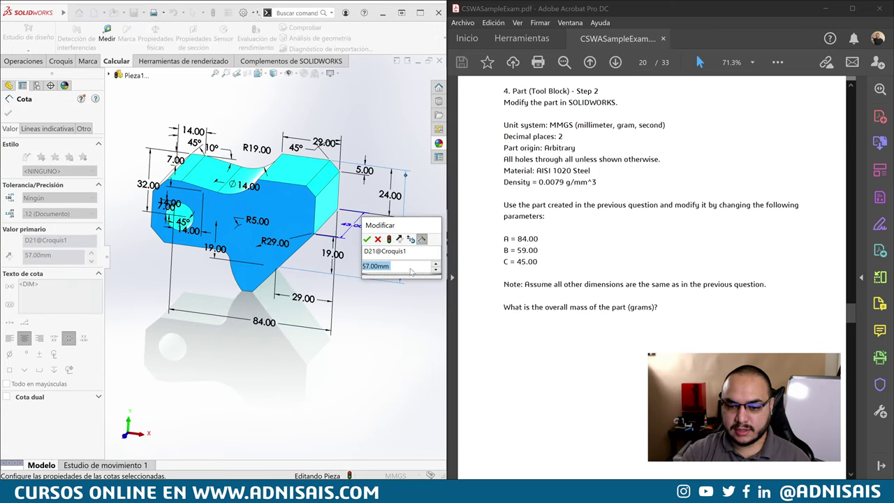
type("59")
key("Return")
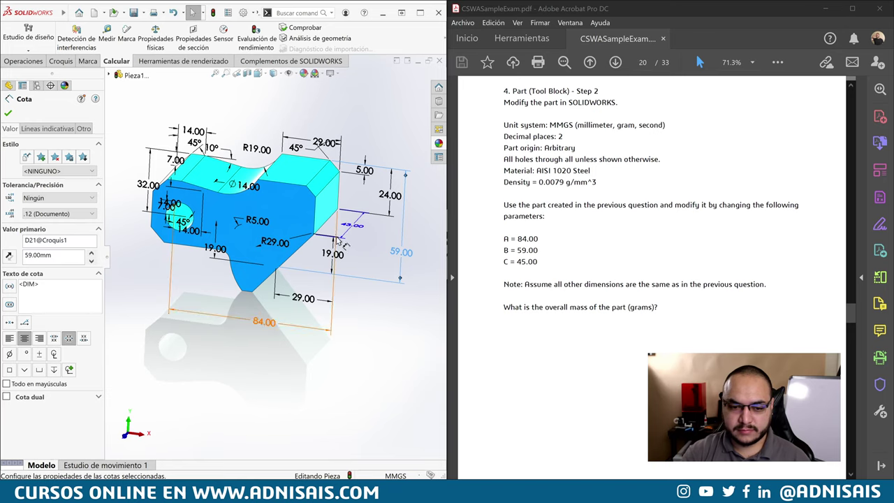
double_click(355, 226)
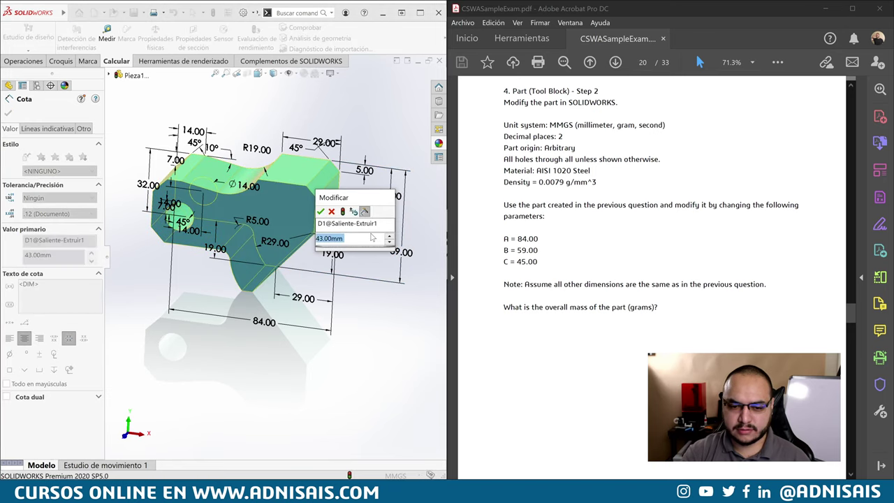
type("45")
key("Return")
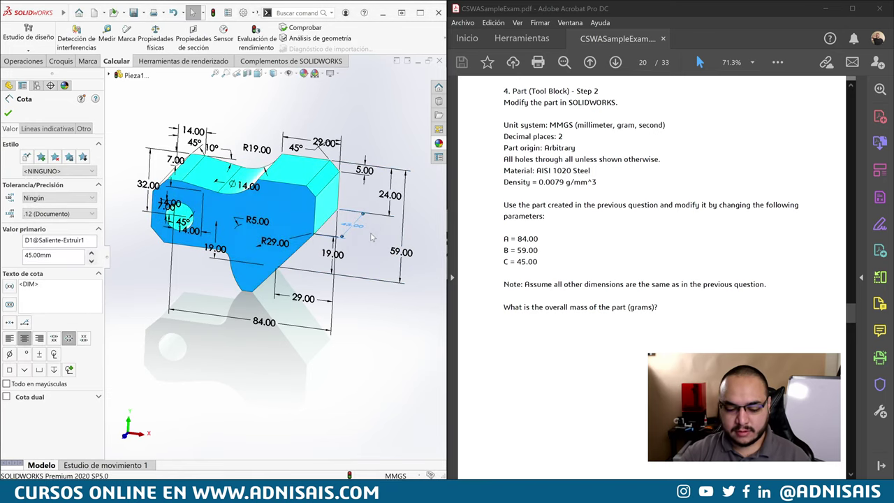
left_click(372, 238)
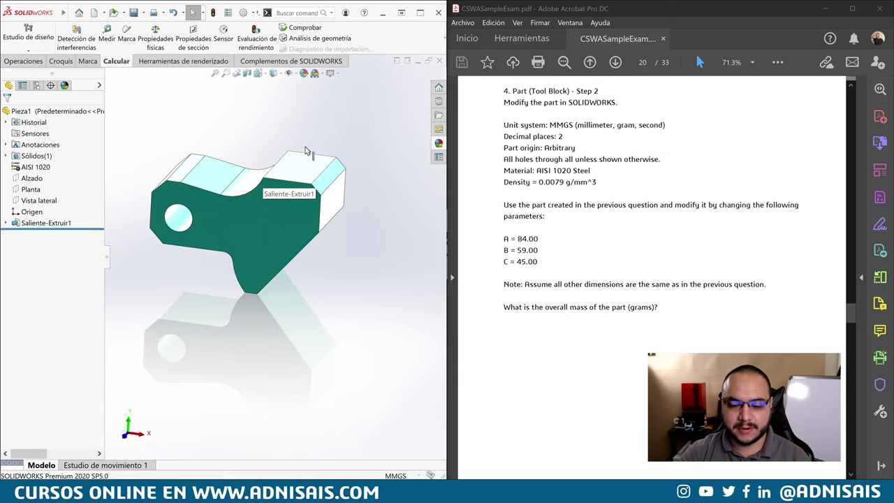
Check the modified part's 1032.32 g mass against answer 4 in the Answer Key
left_click(149, 43)
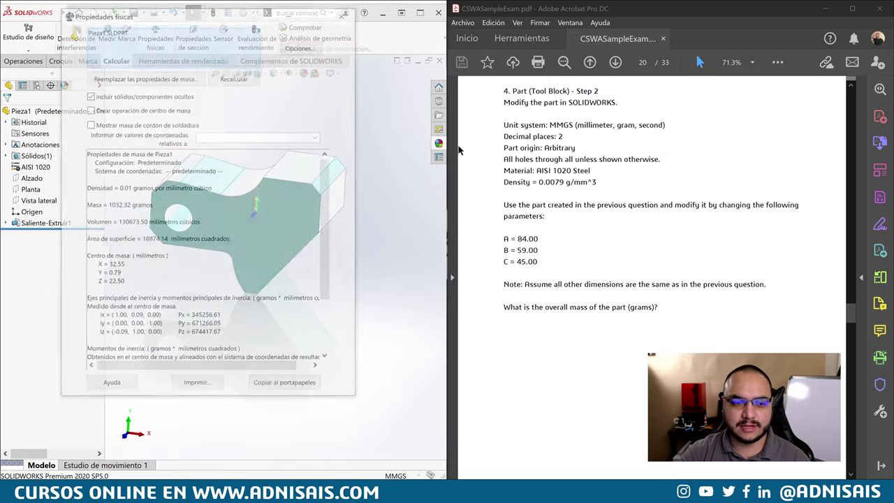
scroll(792, 247, "down", 1)
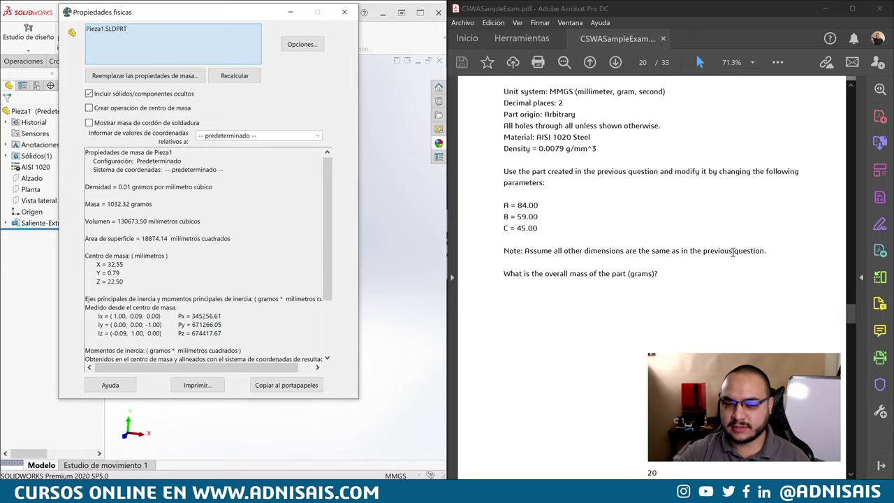
scroll(764, 265, "down", 2)
left_click_drag(852, 318, 862, 414)
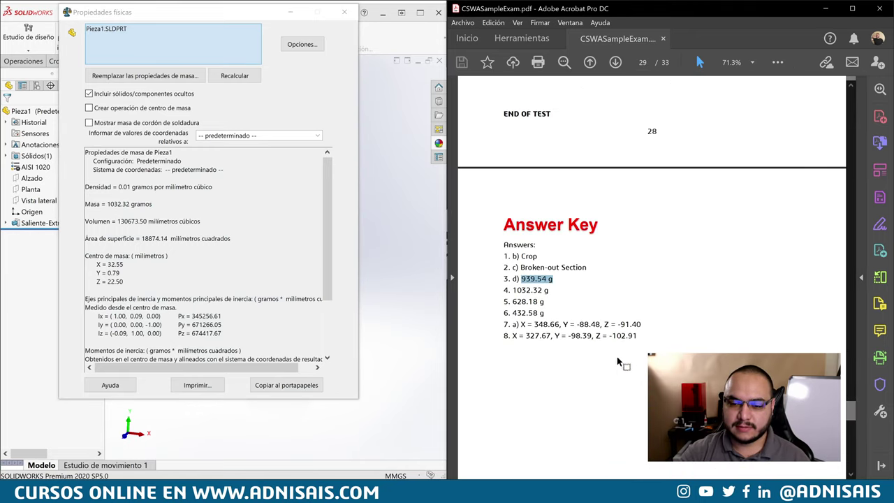
left_click_drag(547, 295, 549, 292)
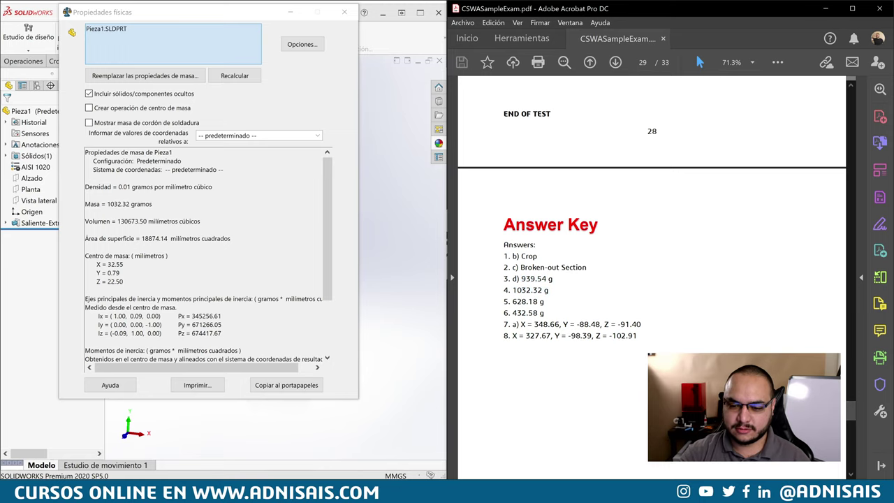
left_click(343, 18)
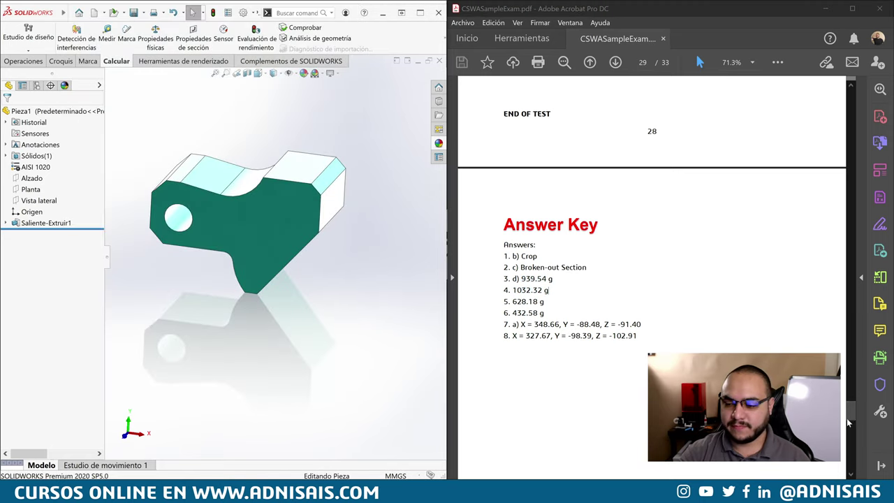
Scroll the exam PDF back up from the Answer Key toward the Part Modeling pages
left_click_drag(850, 423, 853, 354)
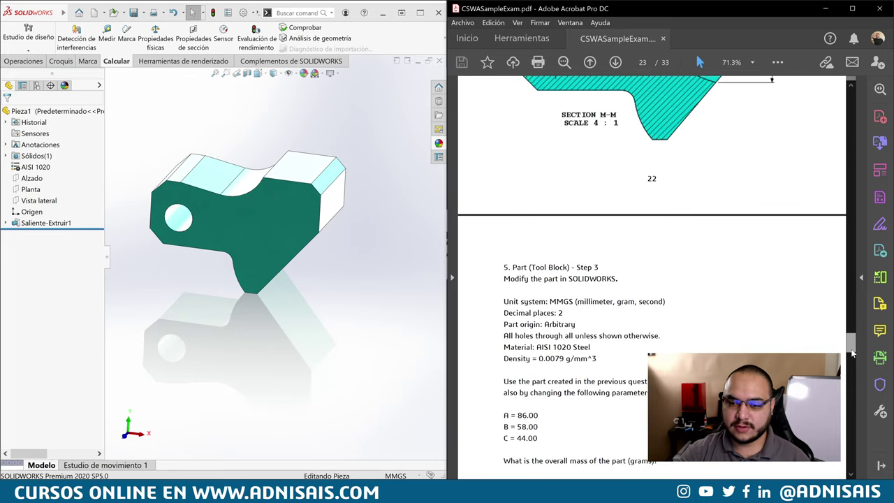
left_click_drag(852, 354, 852, 322)
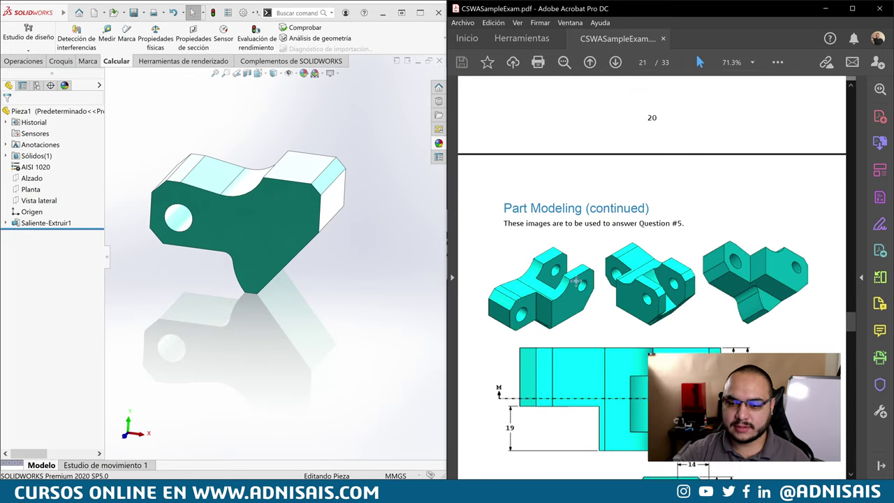
scroll(577, 281, "up", 3)
scroll(569, 290, "up", 5)
scroll(570, 290, "up", 2)
scroll(552, 280, "up", 3)
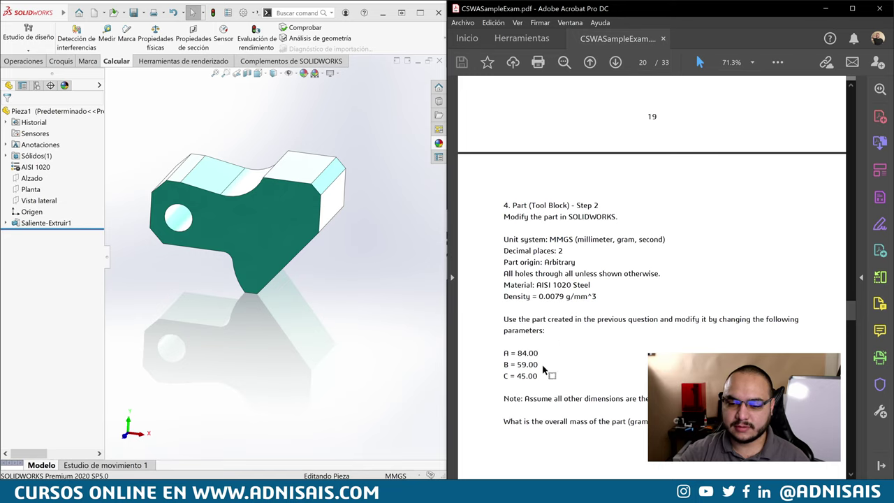
Redisplay the part's dimensions to review them, then hide them and deselect the part
double_click(299, 237)
scroll(618, 279, "down", 1)
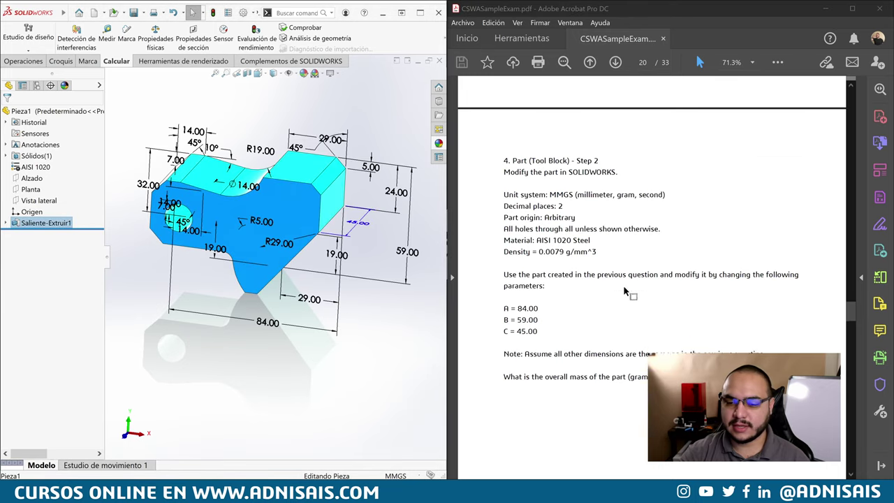
scroll(631, 286, "down", 2)
scroll(635, 296, "down", 3)
scroll(635, 313, "down", 3)
scroll(632, 313, "down", 2)
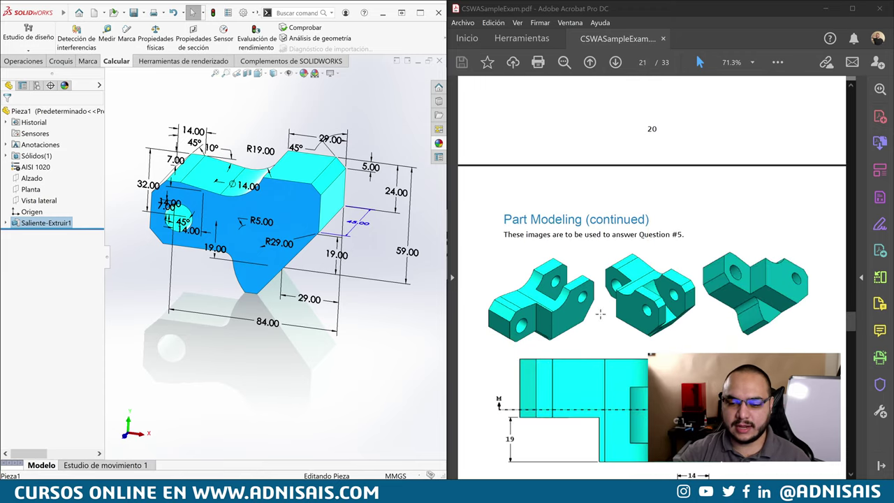
left_click(281, 110)
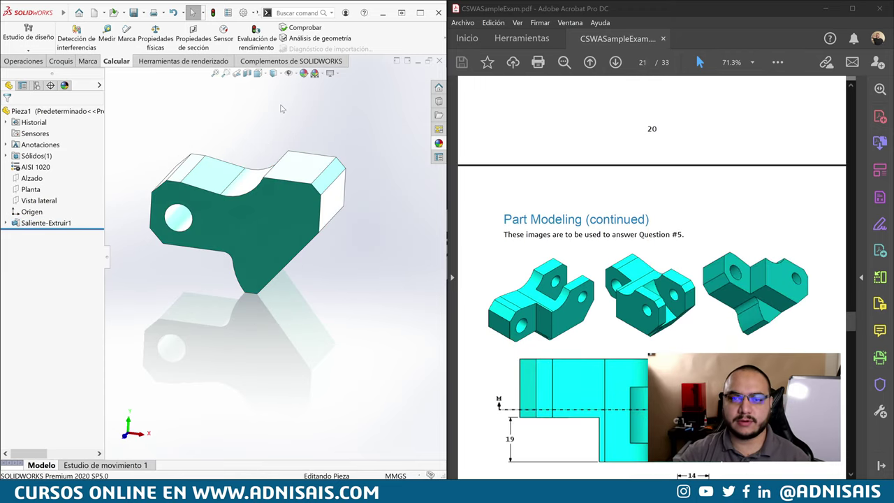